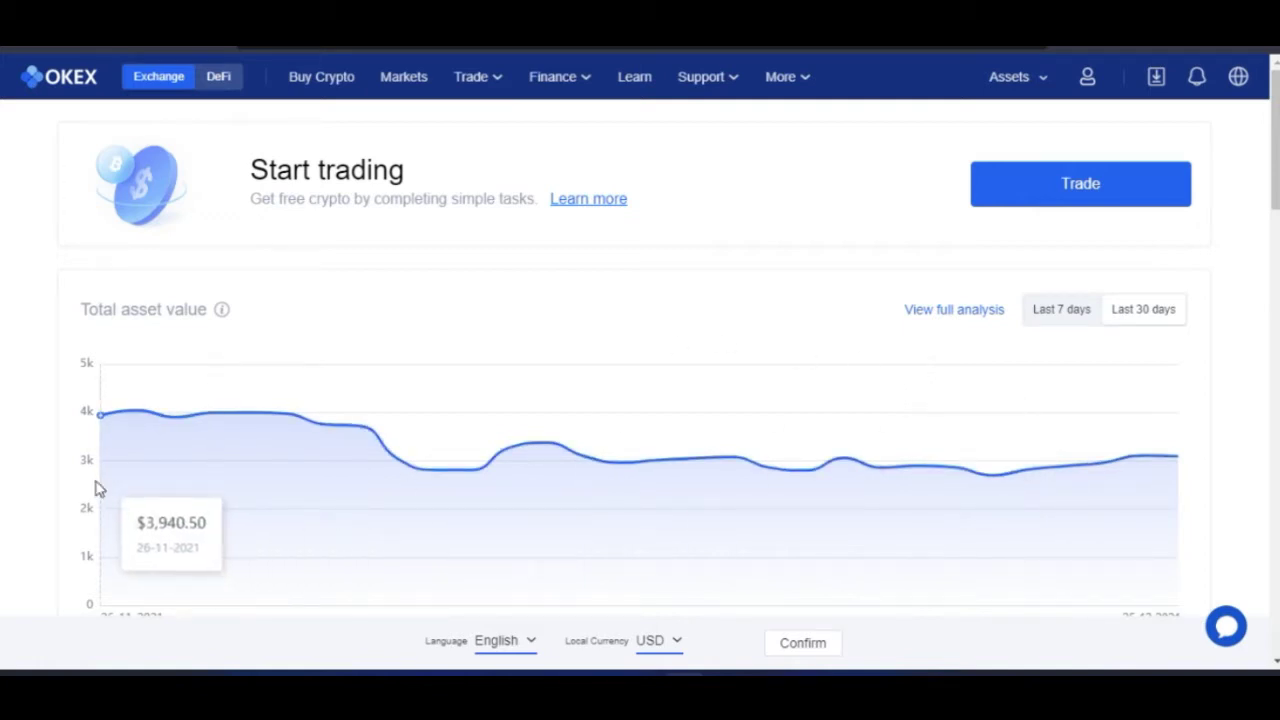
Step: Look over the dashboard's total asset value chart and the list of favorite crypto pairs
{"action": "scroll", "coordinate": [88, 495], "scroll_direction": "down", "scroll_amount": 1}
{"action": "scroll", "coordinate": [85, 503], "scroll_direction": "down", "scroll_amount": 5}
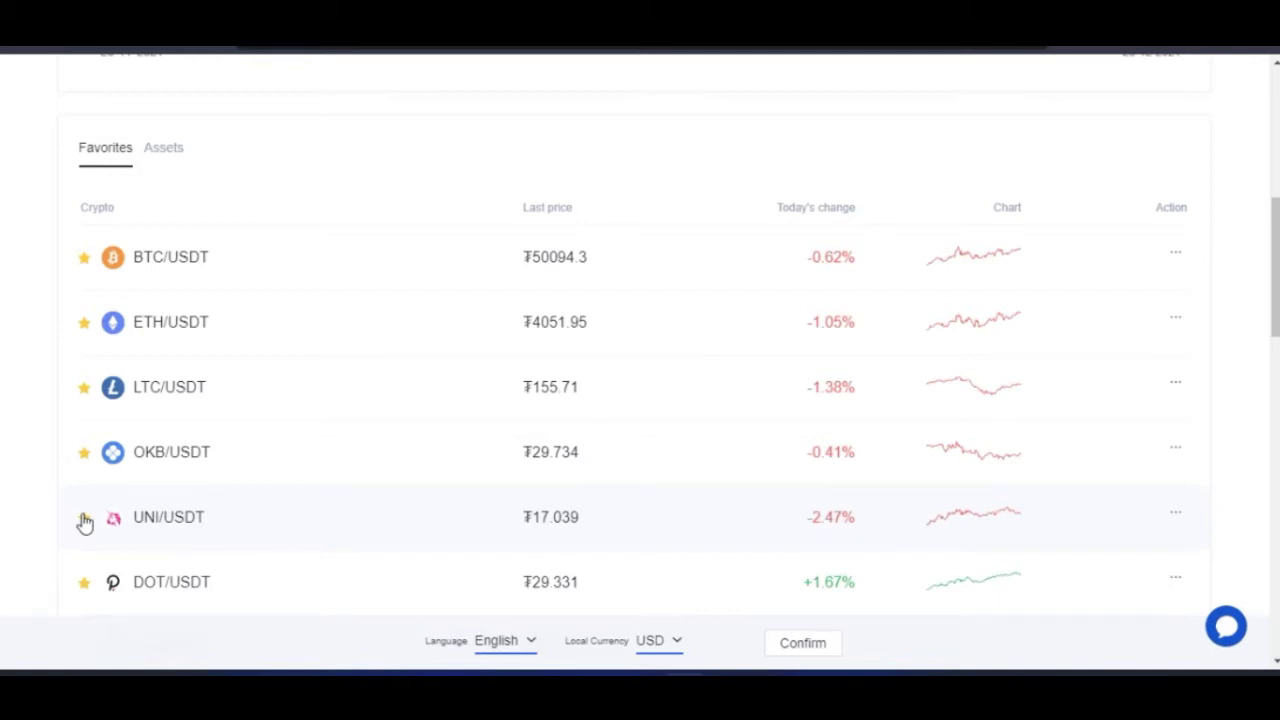
{"action": "scroll", "coordinate": [209, 429], "scroll_direction": "up", "scroll_amount": 6}
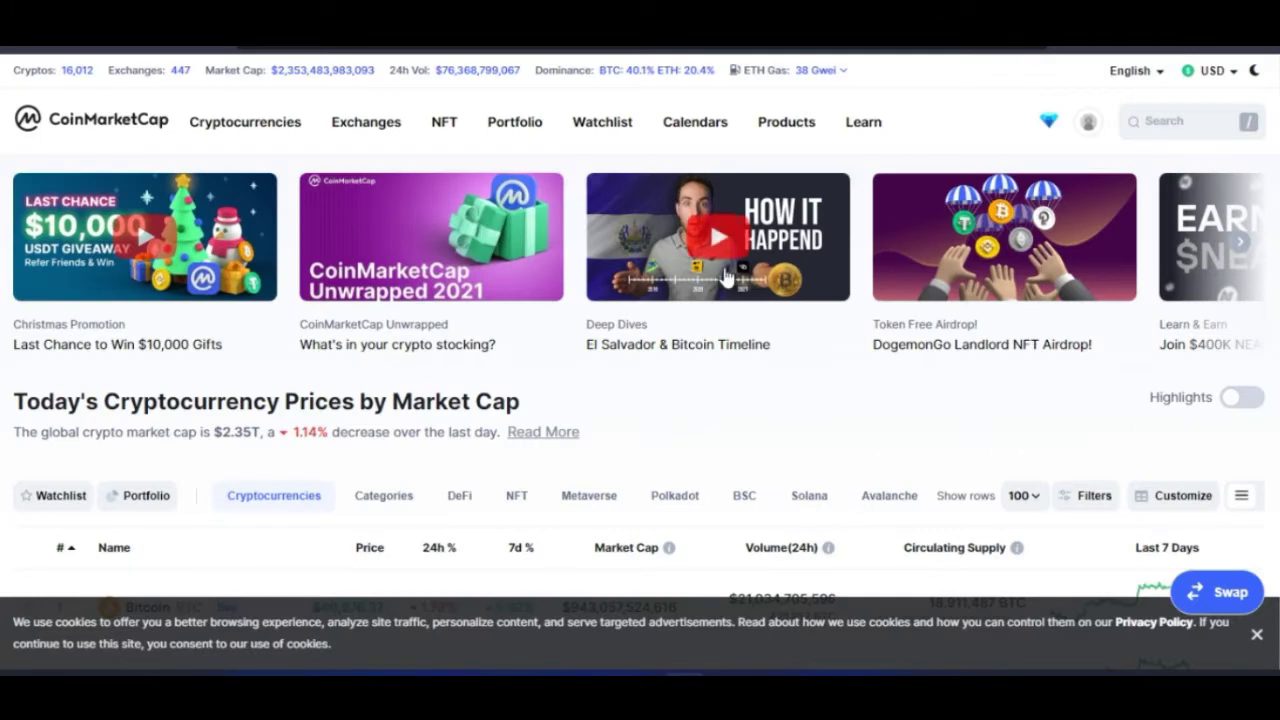
Step: Switch to CoinMarketCap and view its ranking of the top cryptocurrency derivatives exchanges
{"action": "mouse_move", "coordinate": [366, 134]}
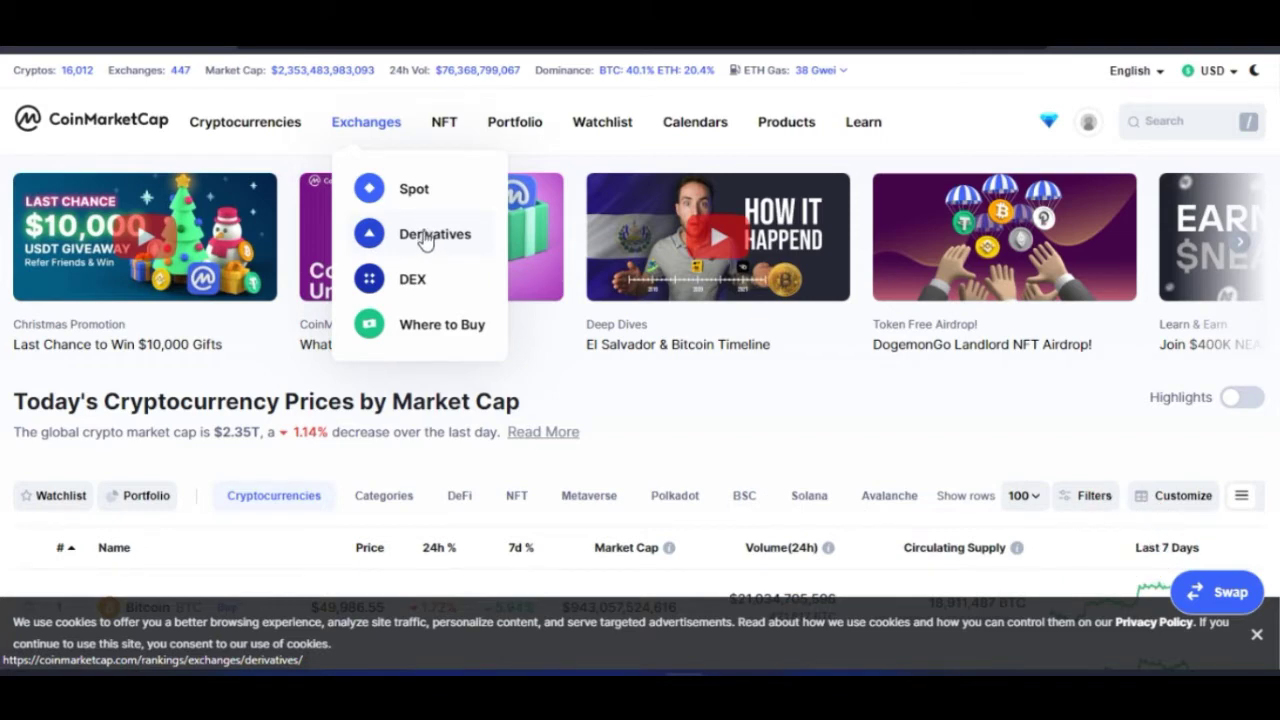
{"action": "left_click", "coordinate": [421, 242]}
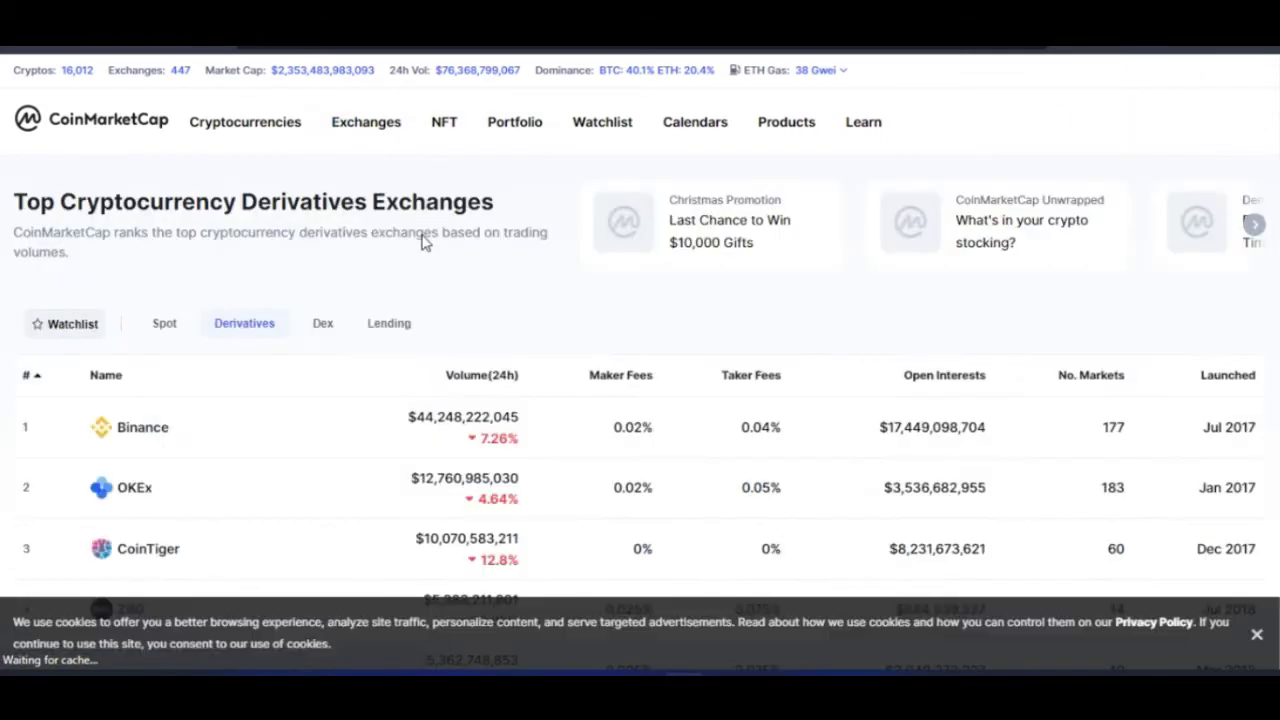
{"action": "scroll", "coordinate": [94, 471], "scroll_direction": "down", "scroll_amount": 1}
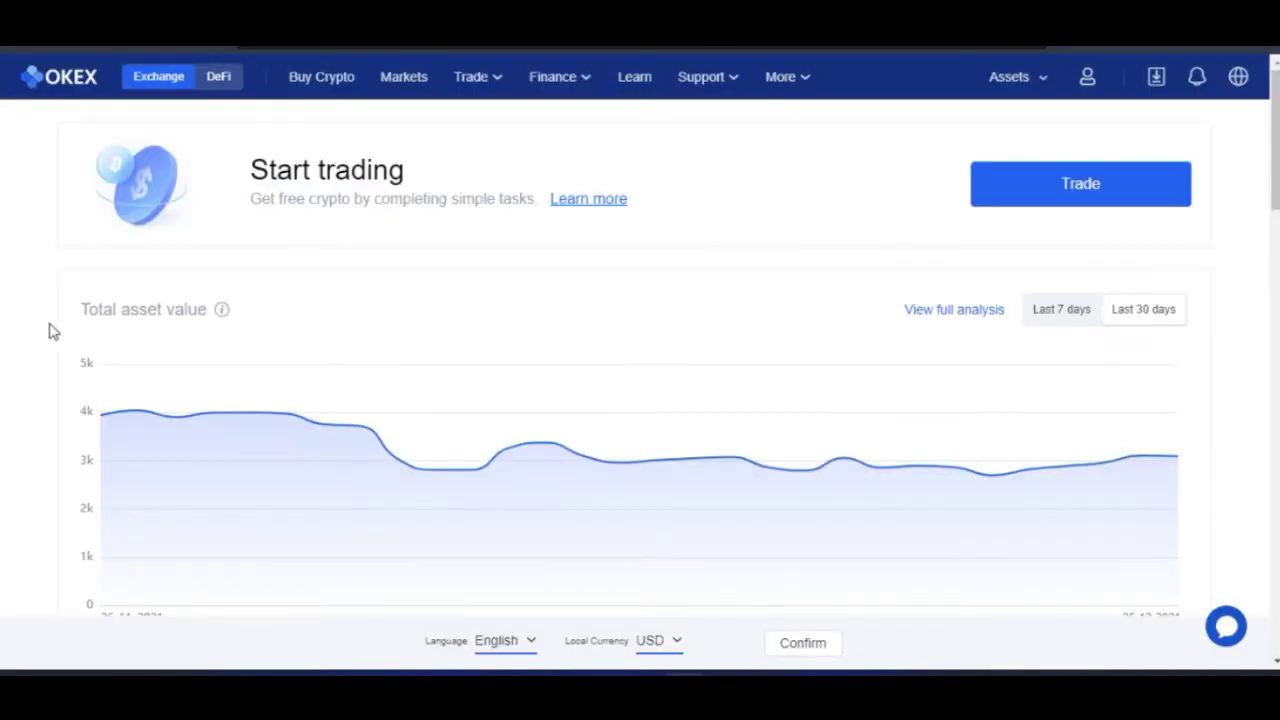
Step: Return to the OKEX dashboard and examine the total asset value chart and the favorite pairs' prices
{"action": "scroll", "coordinate": [193, 369], "scroll_direction": "down", "scroll_amount": 3}
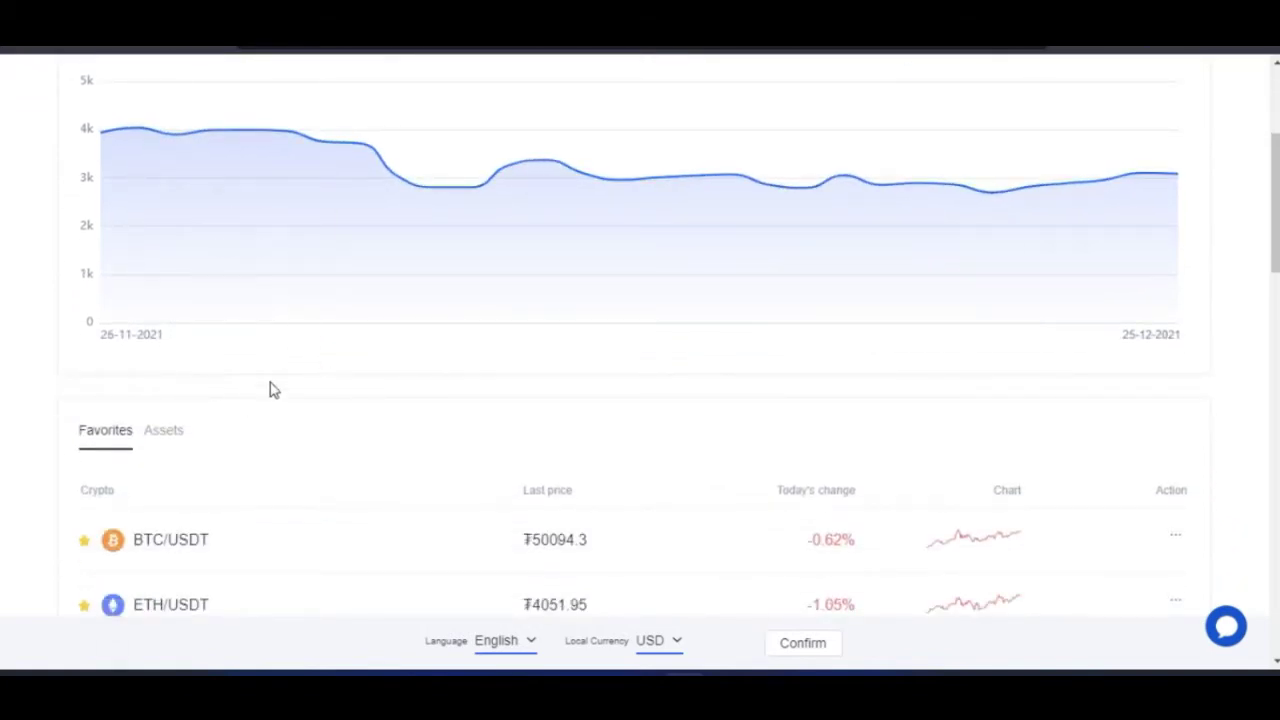
{"action": "scroll", "coordinate": [274, 393], "scroll_direction": "up", "scroll_amount": 3}
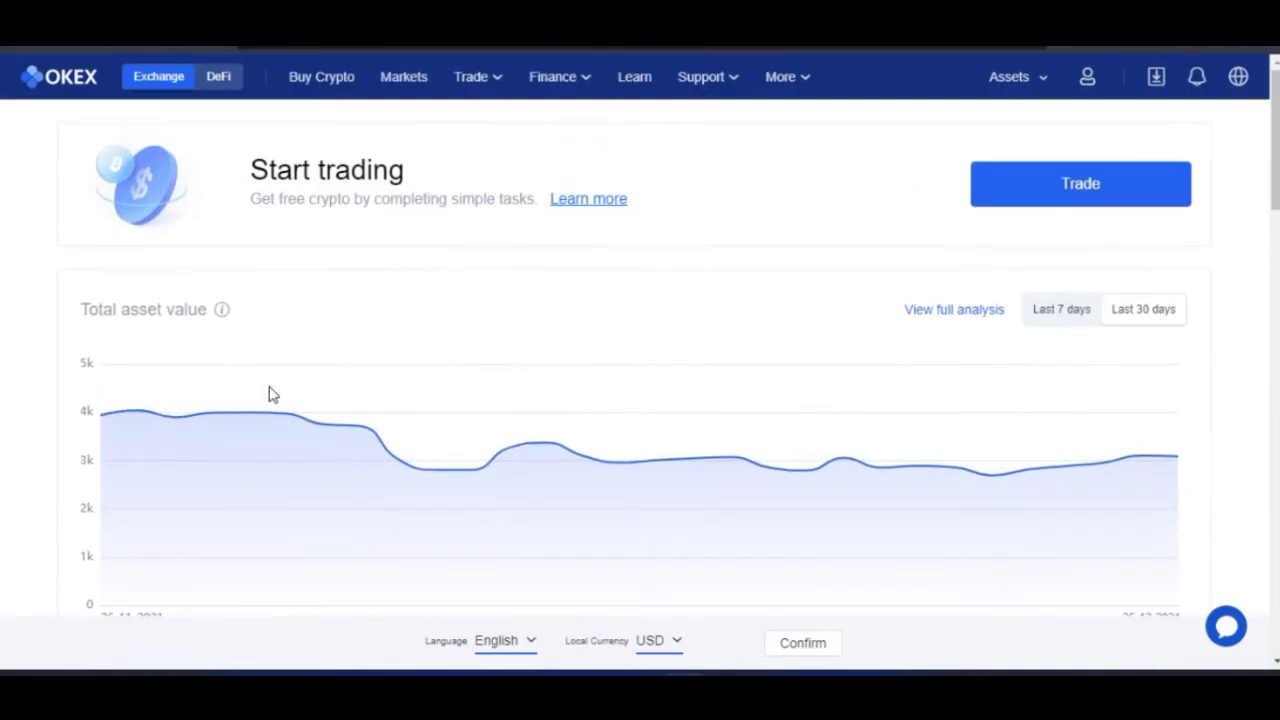
{"action": "mouse_move", "coordinate": [270, 395]}
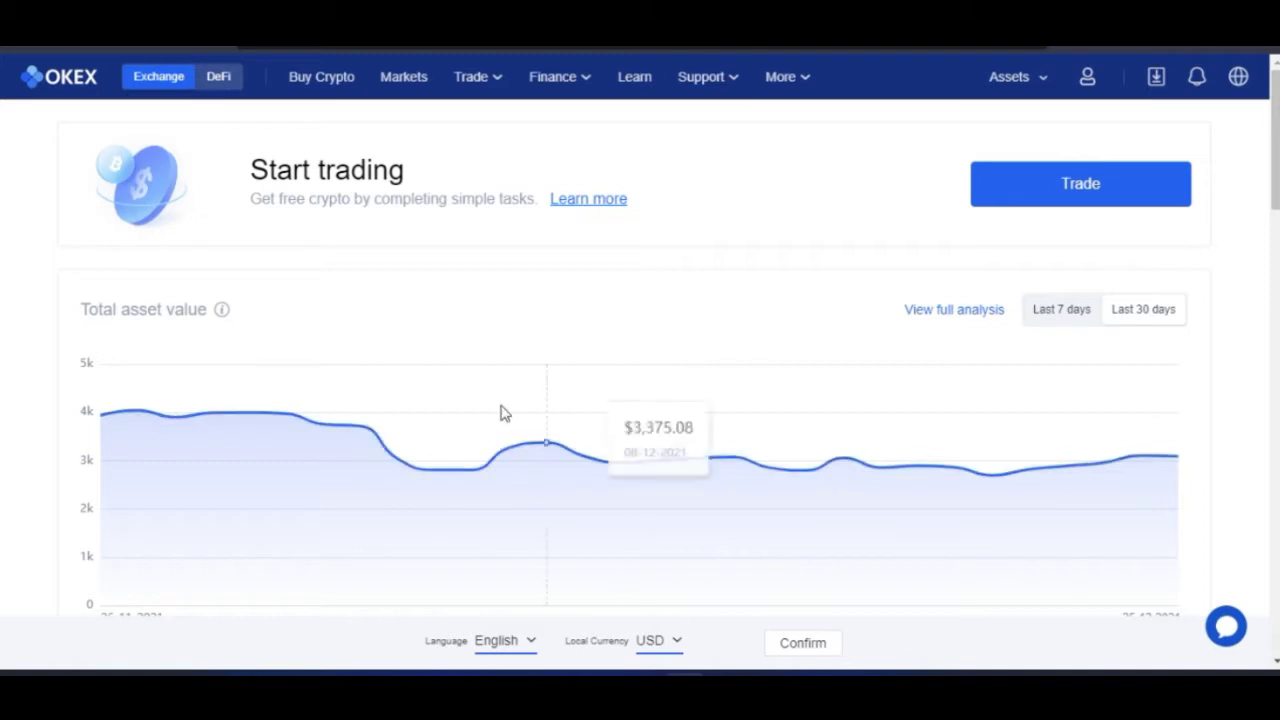
{"action": "scroll", "coordinate": [150, 455], "scroll_direction": "down", "scroll_amount": 1}
{"action": "scroll", "coordinate": [135, 477], "scroll_direction": "down", "scroll_amount": 4}
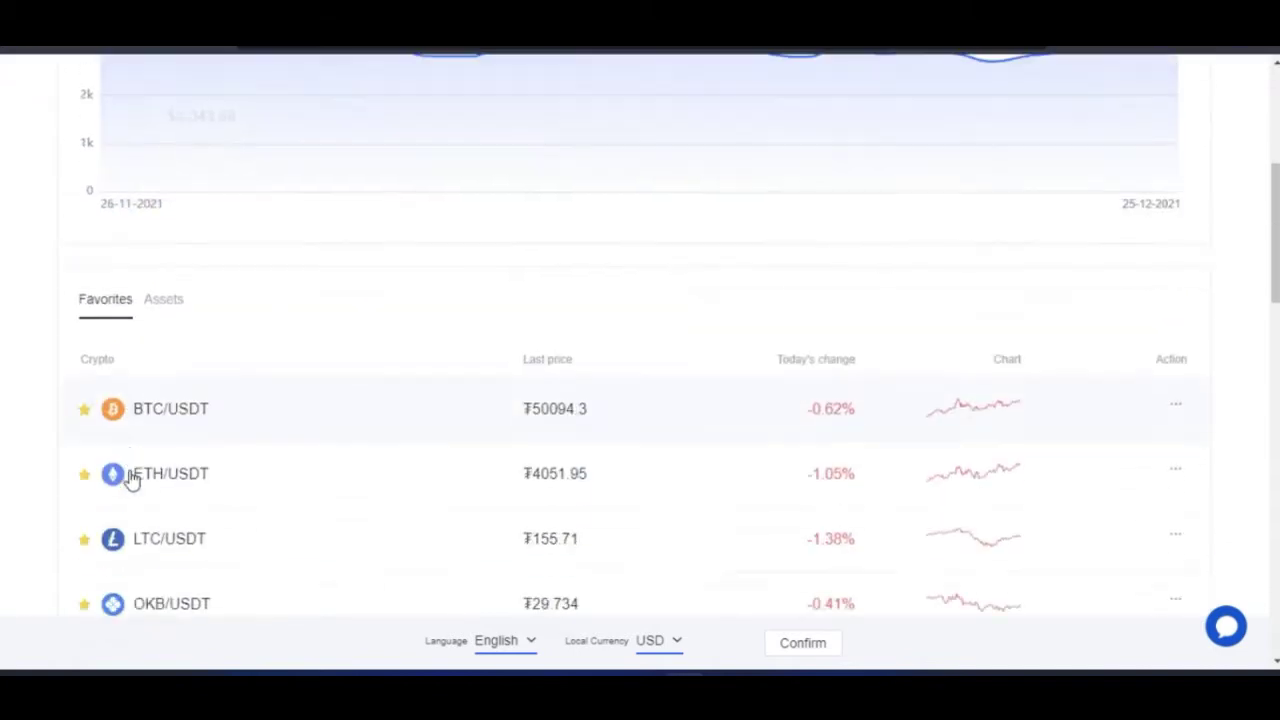
{"action": "scroll", "coordinate": [135, 480], "scroll_direction": "down", "scroll_amount": 2}
{"action": "scroll", "coordinate": [148, 486], "scroll_direction": "down", "scroll_amount": 3}
{"action": "scroll", "coordinate": [262, 476], "scroll_direction": "up", "scroll_amount": 4}
{"action": "scroll", "coordinate": [258, 480], "scroll_direction": "up", "scroll_amount": 6}
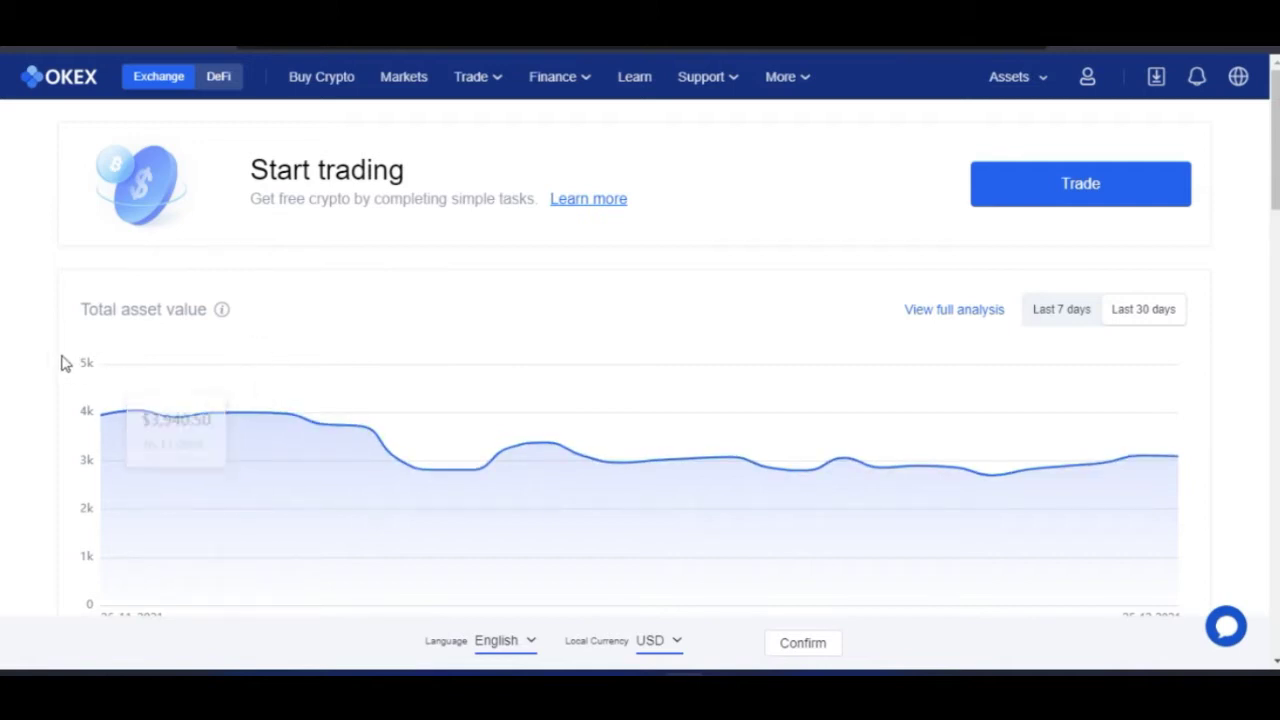
Step: Open the Basic trading page and check which trading modes it offers, keeping Manual trading
{"action": "mouse_move", "coordinate": [474, 82]}
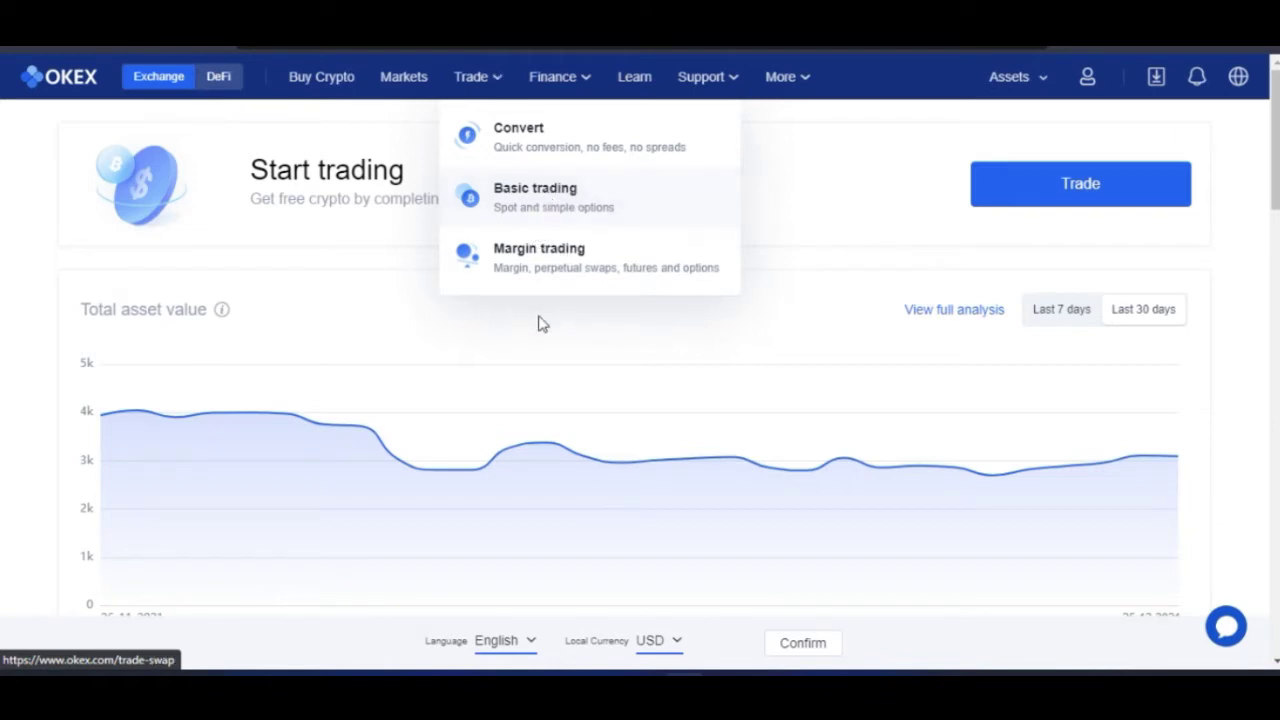
{"action": "mouse_move", "coordinate": [524, 97]}
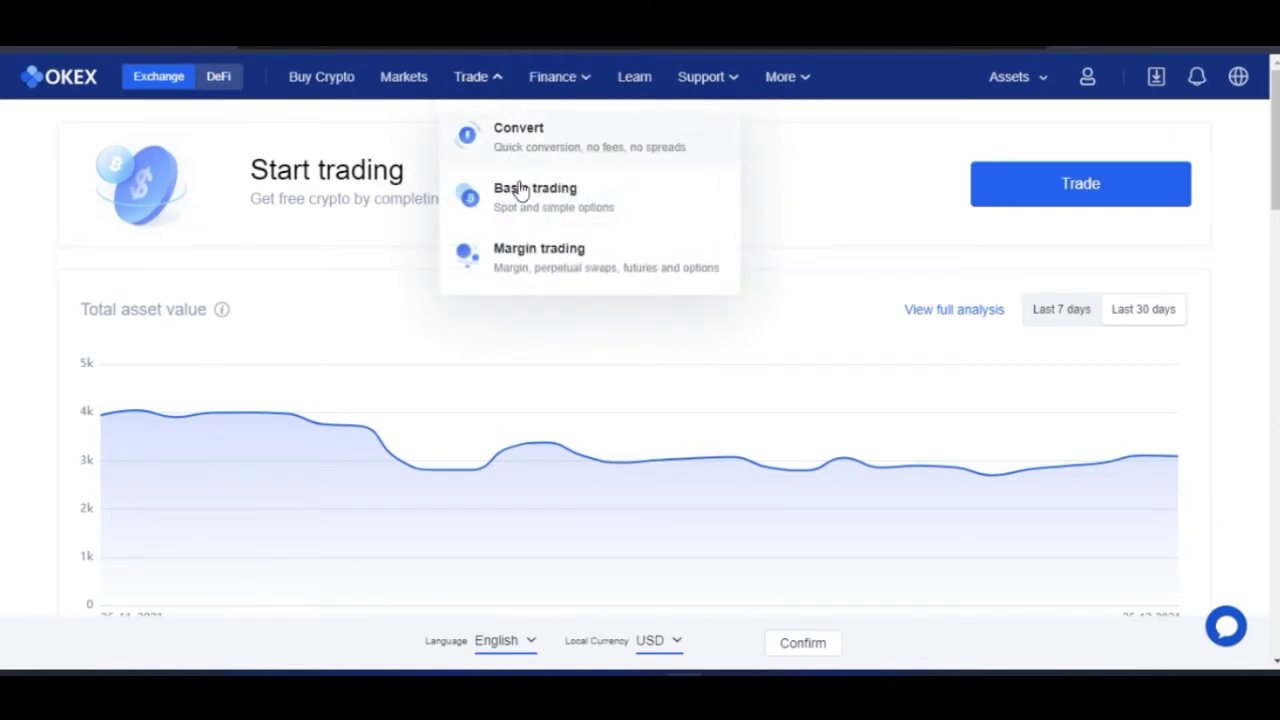
{"action": "left_click", "coordinate": [517, 197]}
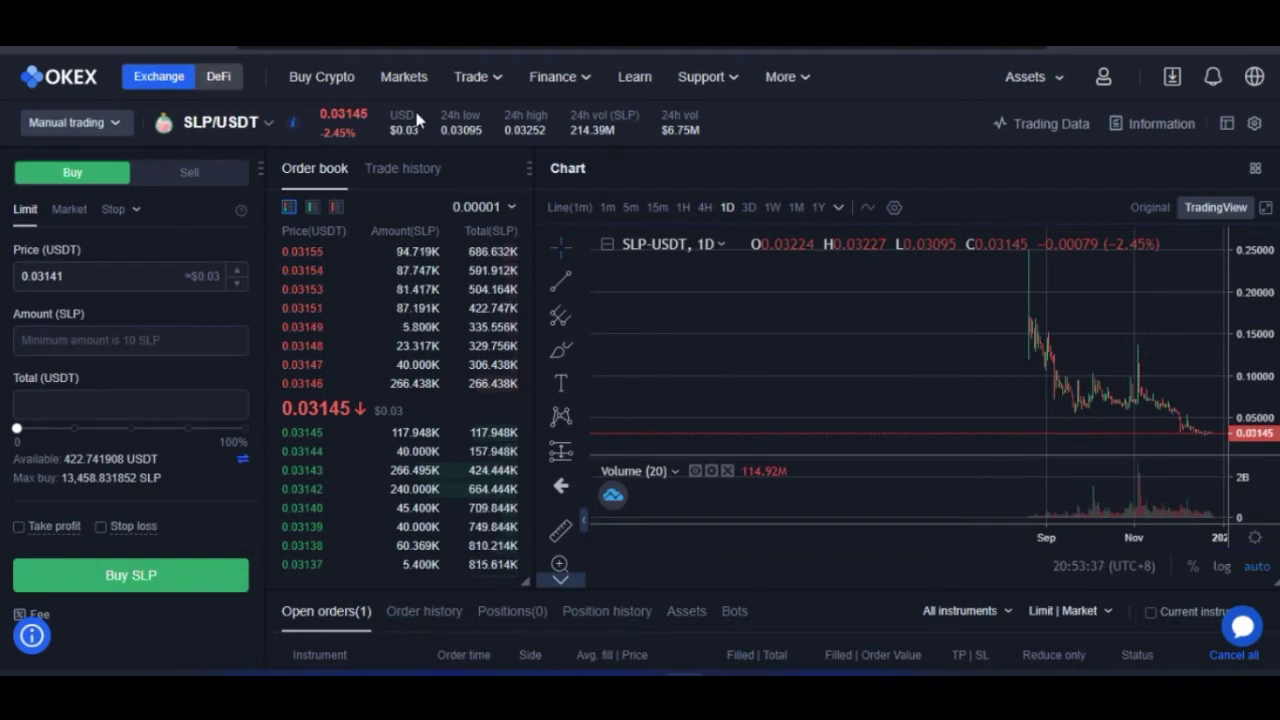
{"action": "left_click", "coordinate": [114, 124]}
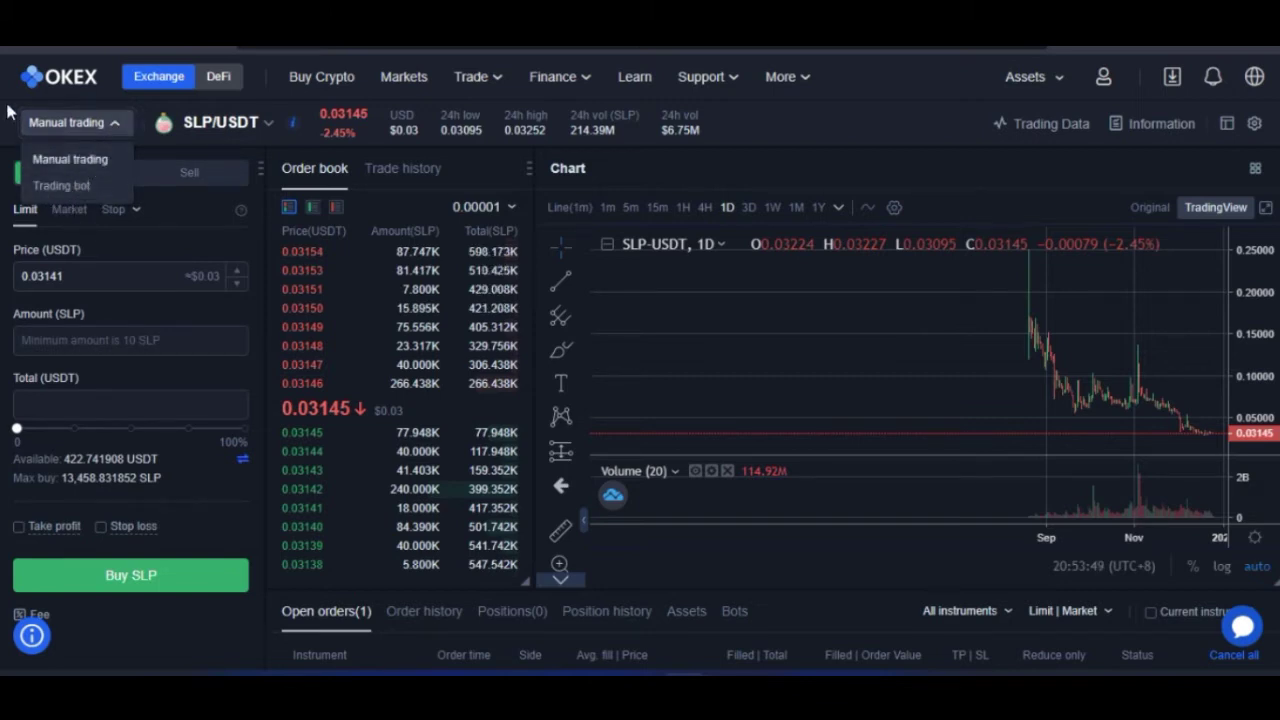
{"action": "left_click", "coordinate": [3, 140]}
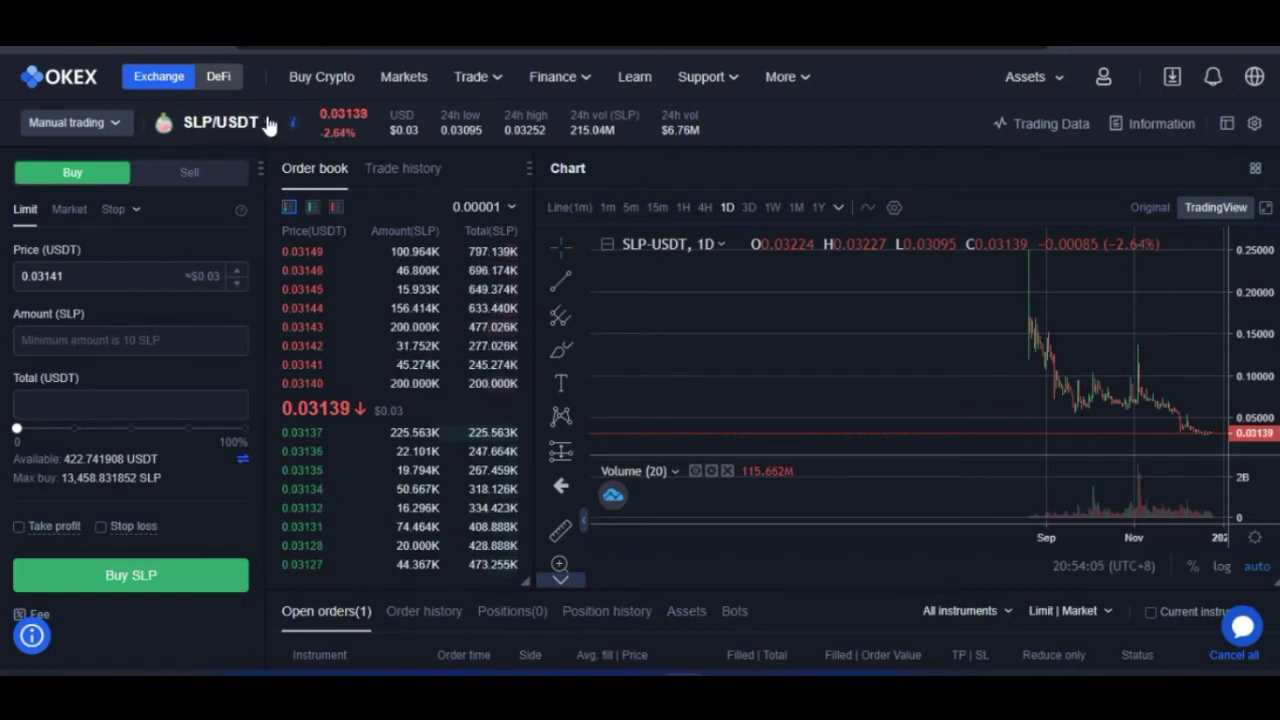
Step: Browse the spot and perpetual instruments in the pair list, comparing grouping by crypto with grouping by instrument
{"action": "left_click", "coordinate": [268, 124]}
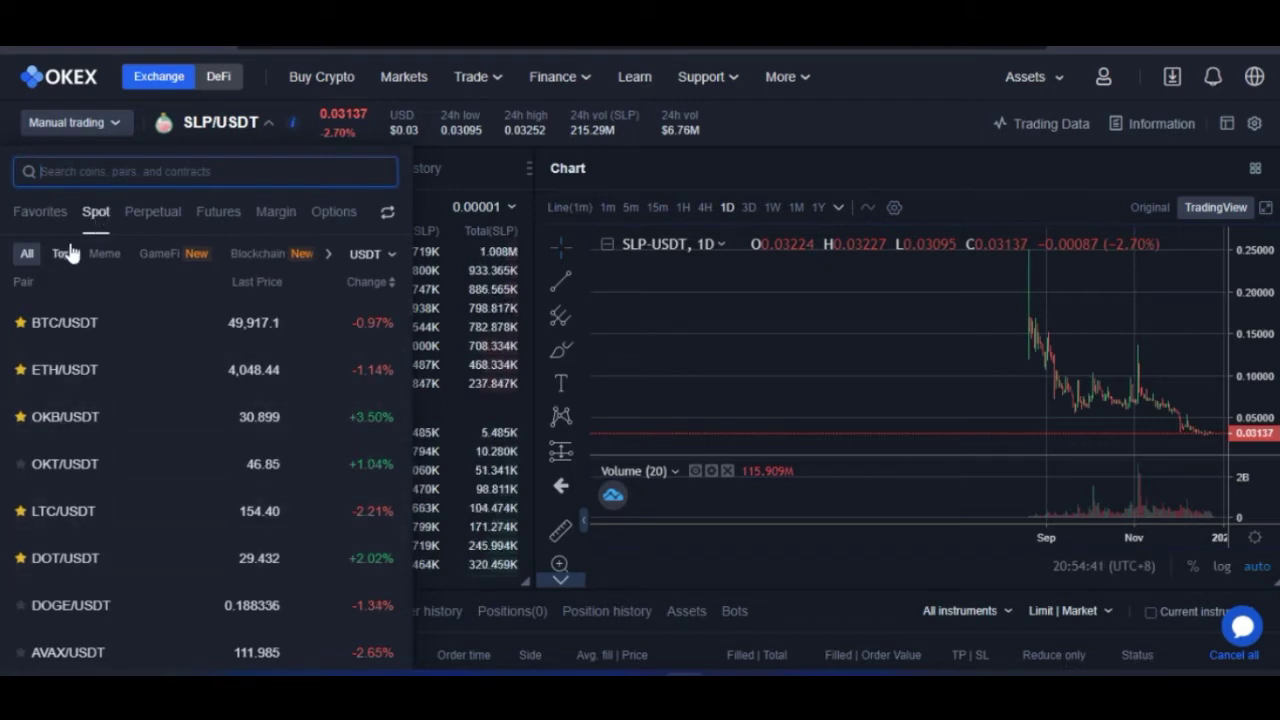
{"action": "left_click", "coordinate": [158, 218]}
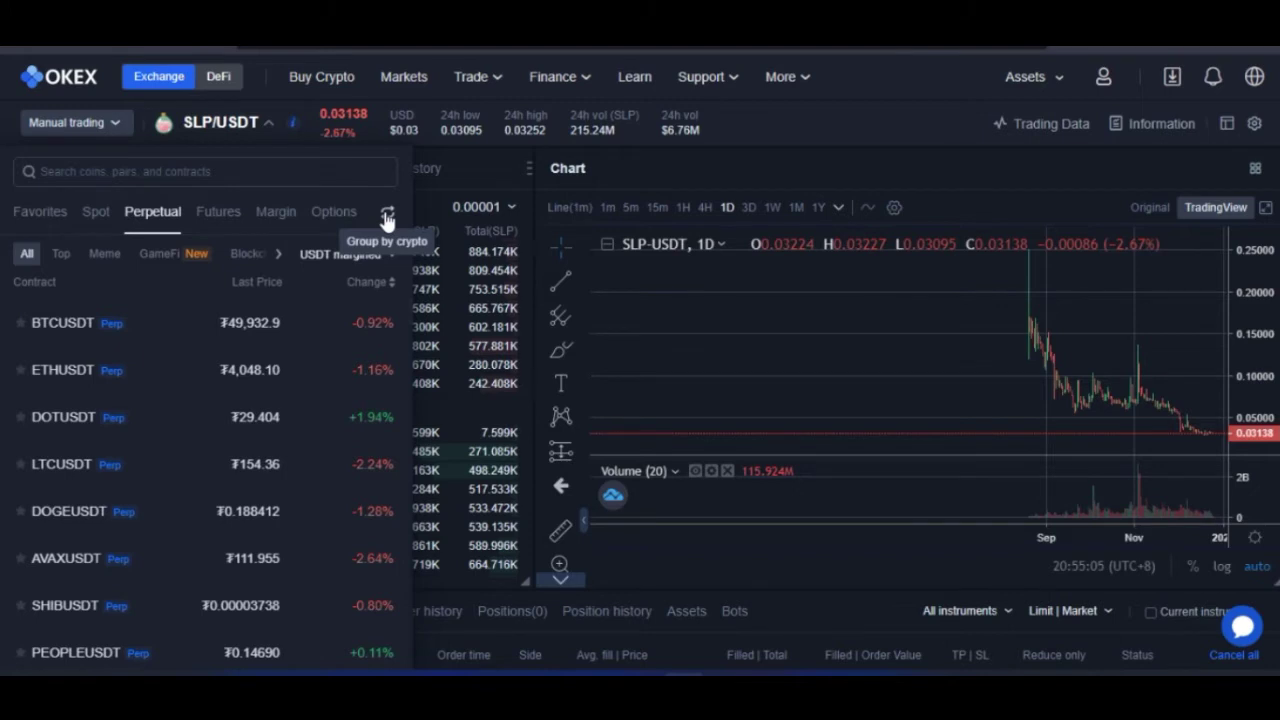
{"action": "left_click", "coordinate": [387, 218]}
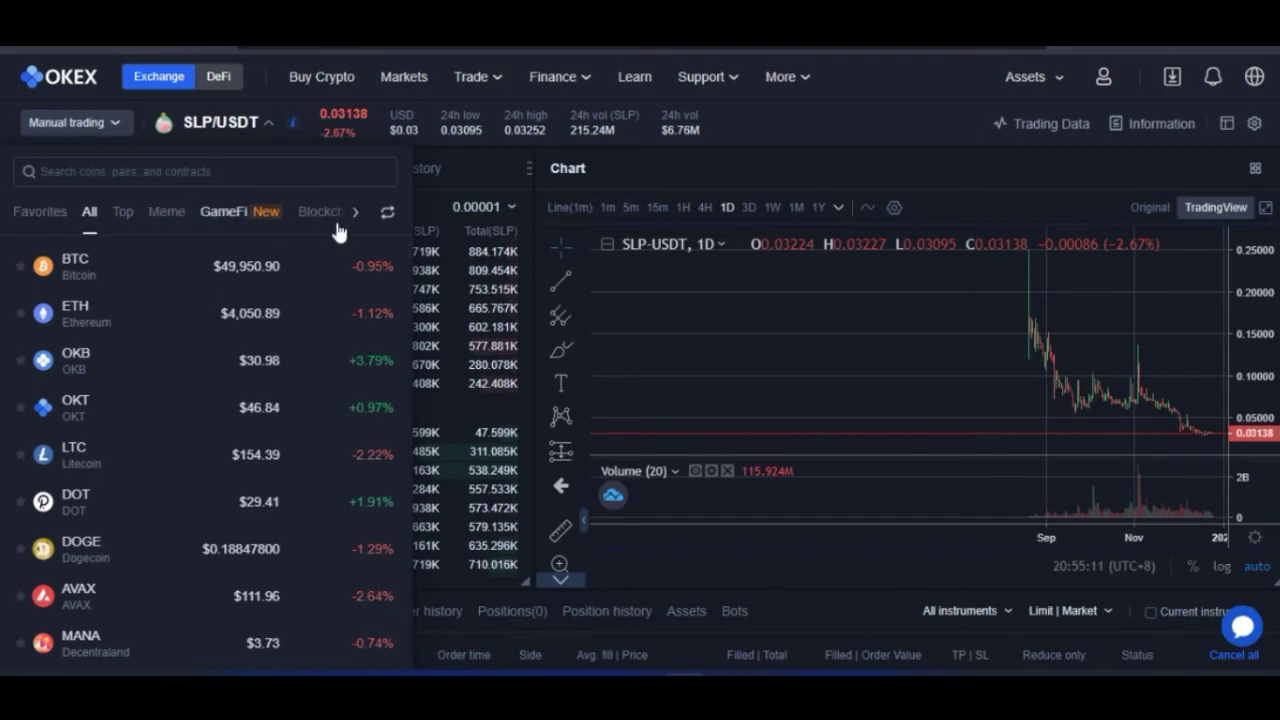
{"action": "left_click", "coordinate": [389, 215]}
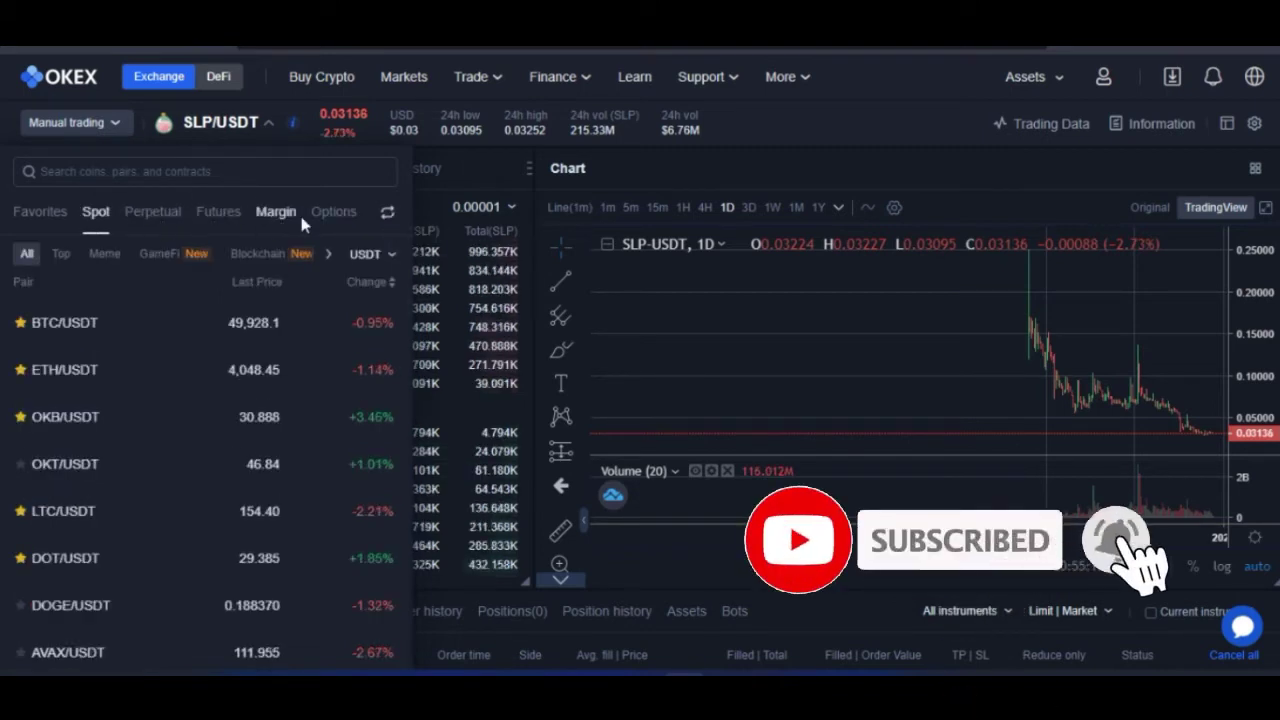
{"action": "left_click", "coordinate": [389, 214]}
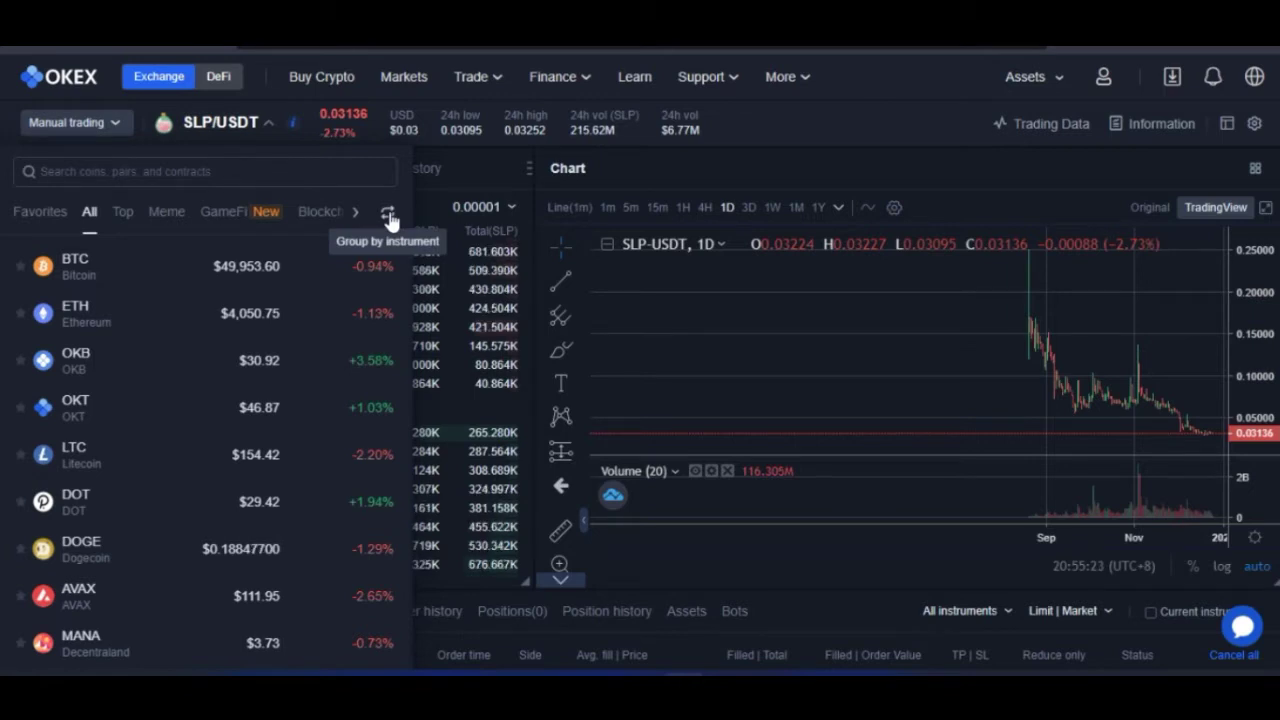
{"action": "left_click", "coordinate": [389, 218]}
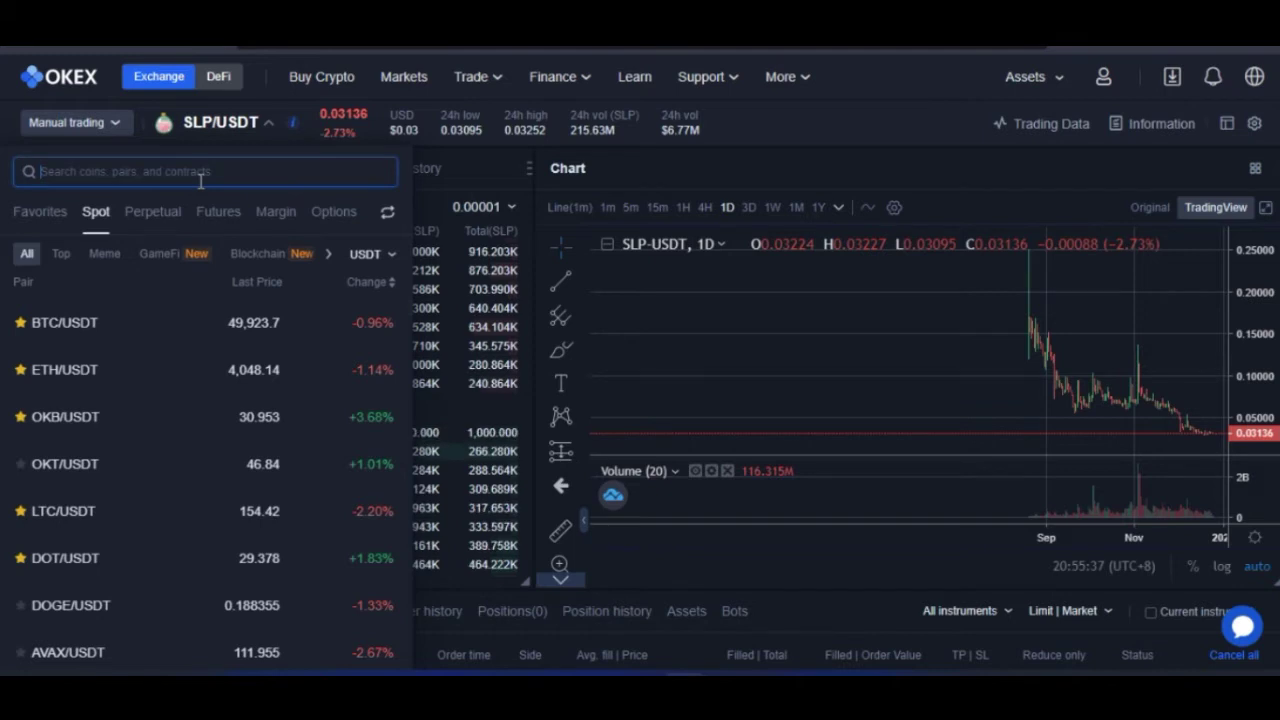
Step: Search the instruments for "slp" and load the SLP/USDT 5X margin pair
{"action": "type", "text": "s"}
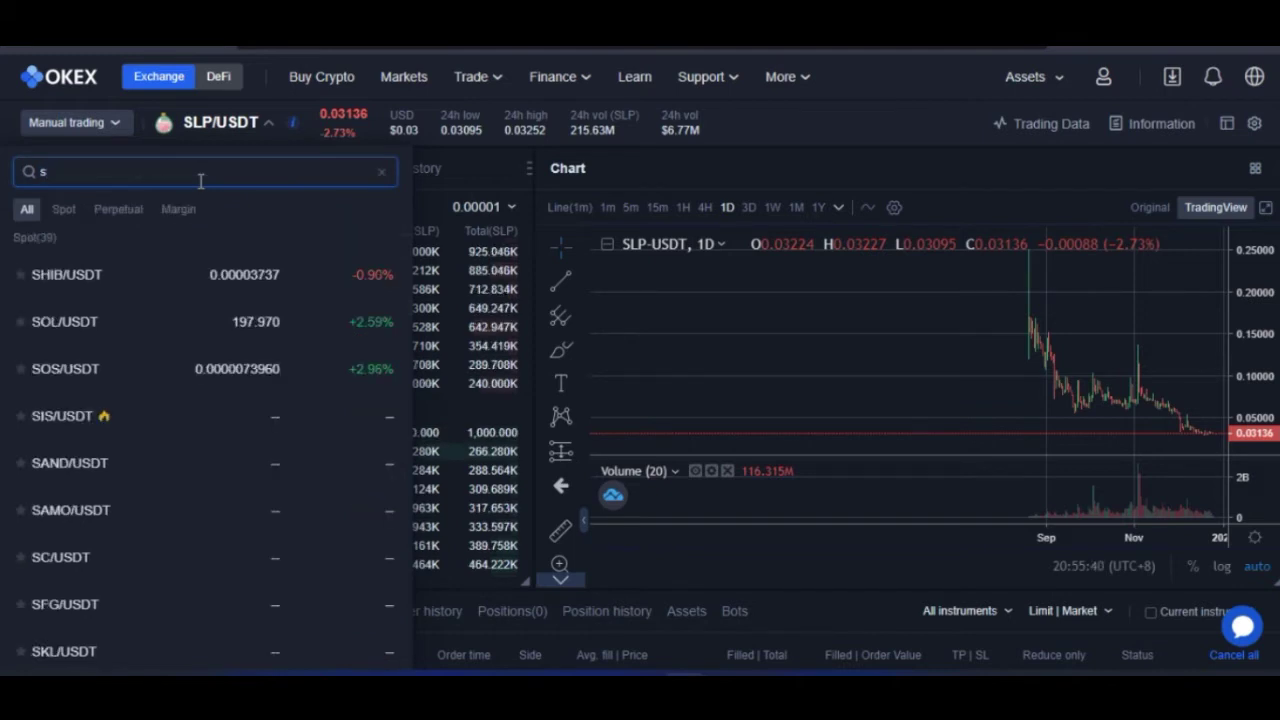
{"action": "type", "text": "lp"}
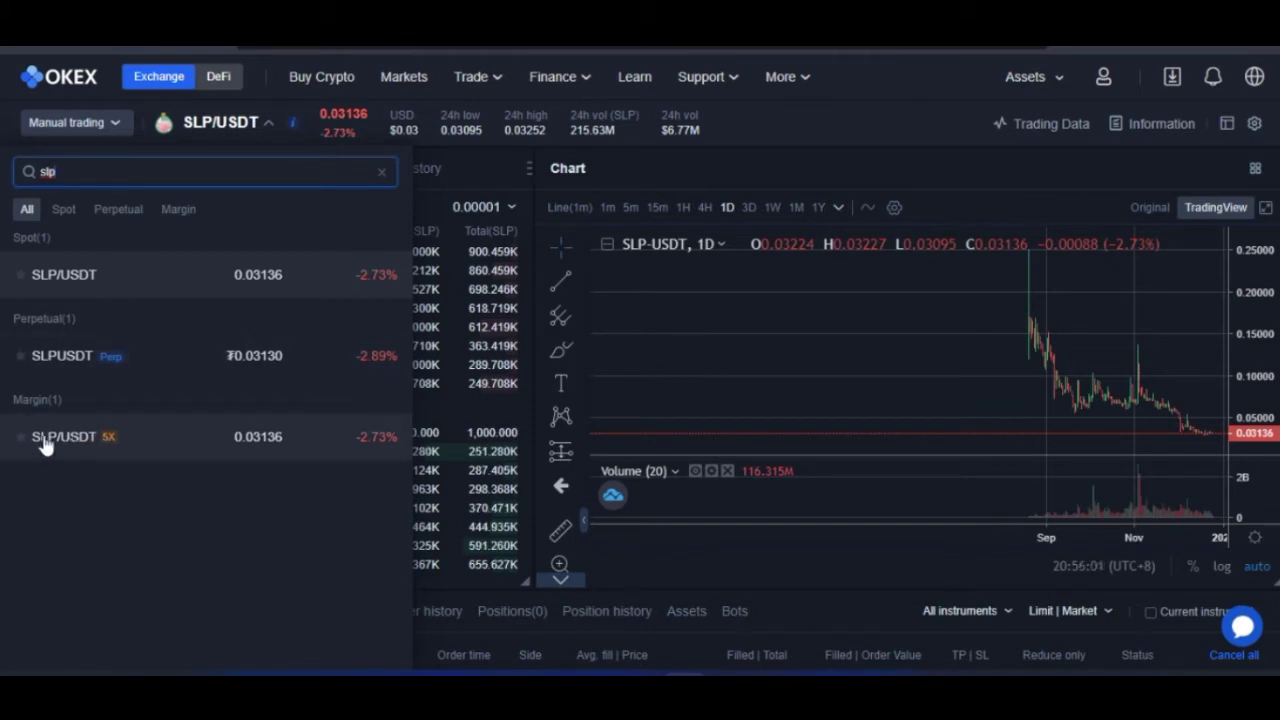
{"action": "left_click", "coordinate": [179, 210]}
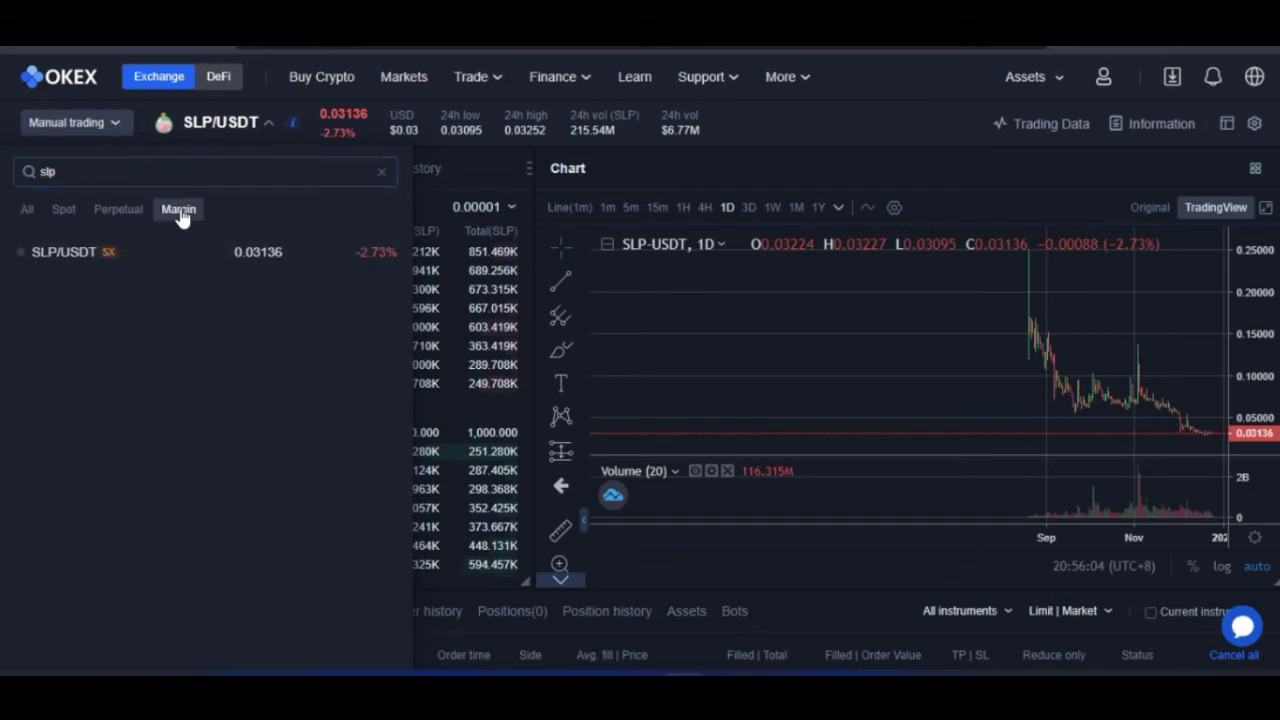
{"action": "left_click", "coordinate": [60, 253]}
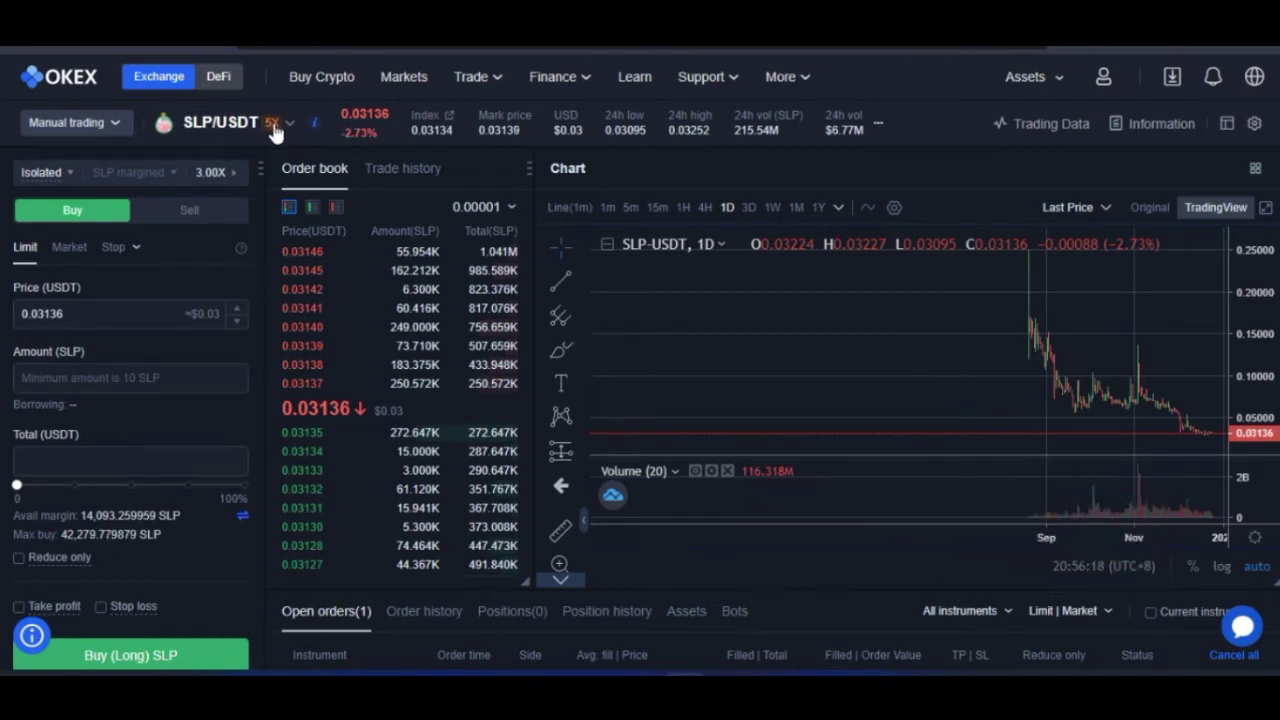
Step: Review the list of USDT margin pairs and the maximum leverage offered for each
{"action": "left_click", "coordinate": [214, 122]}
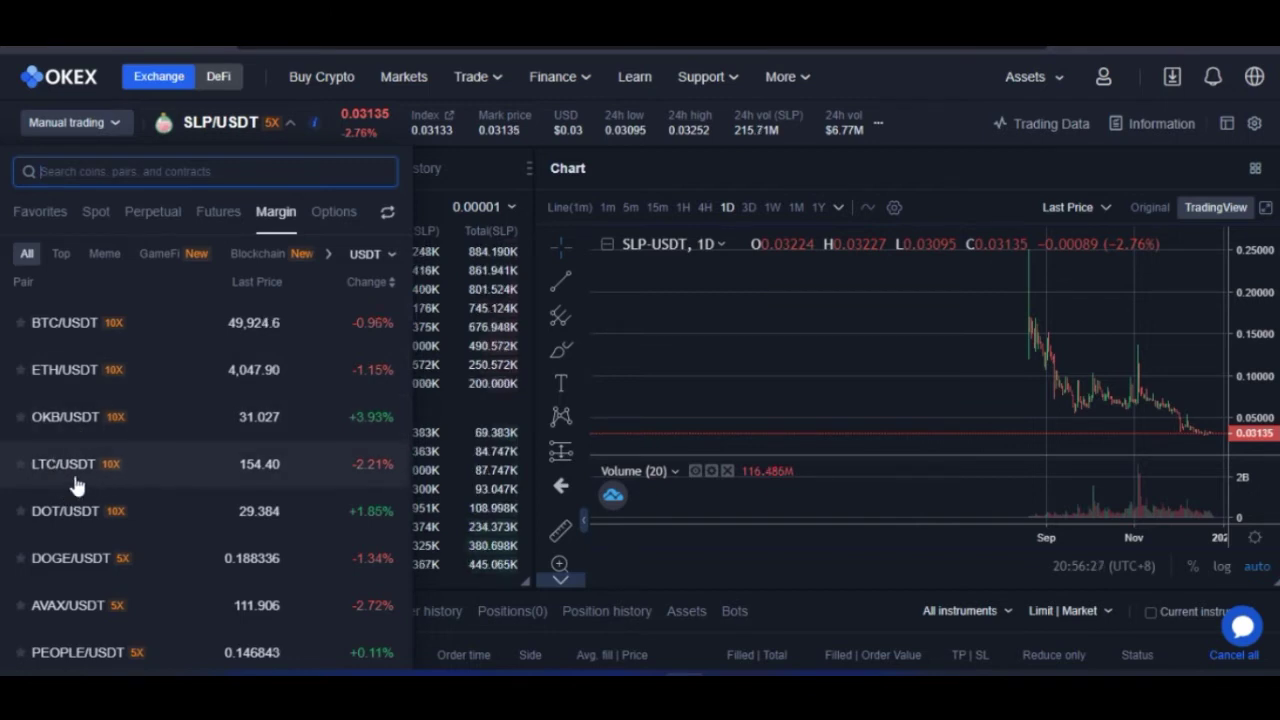
{"action": "scroll", "coordinate": [108, 492], "scroll_direction": "down", "scroll_amount": 3}
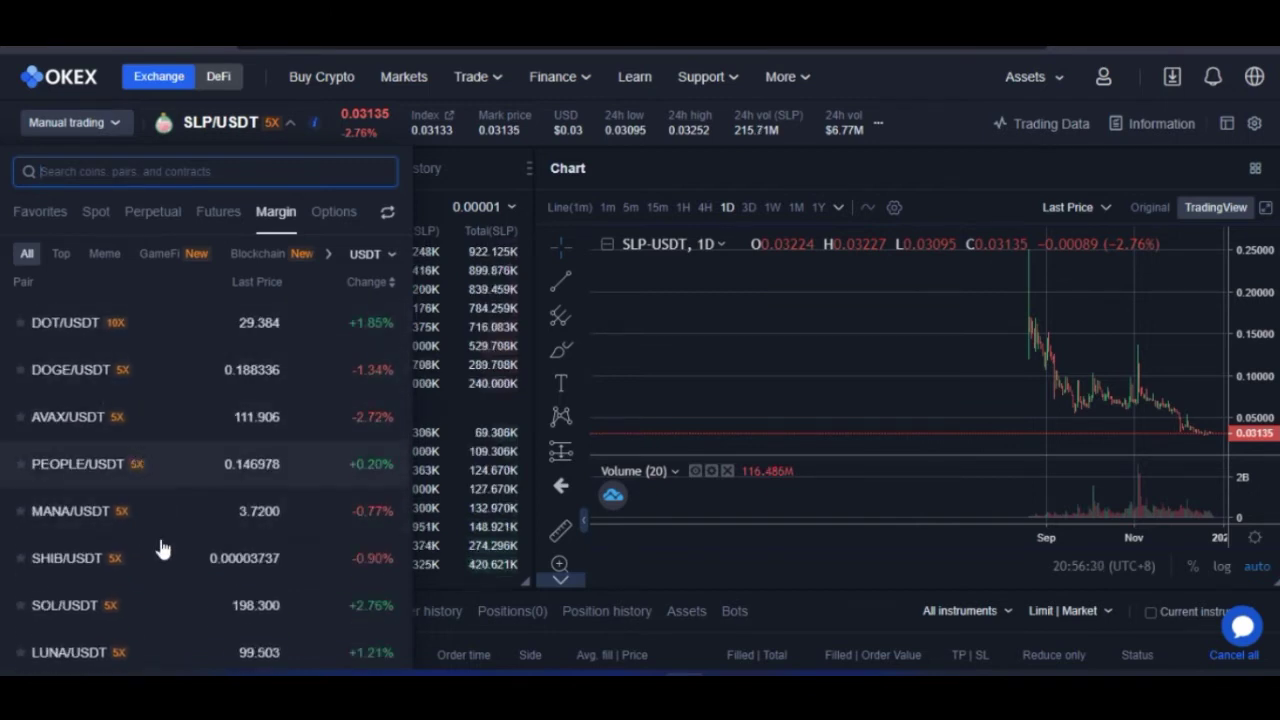
{"action": "scroll", "coordinate": [130, 584], "scroll_direction": "down", "scroll_amount": 2}
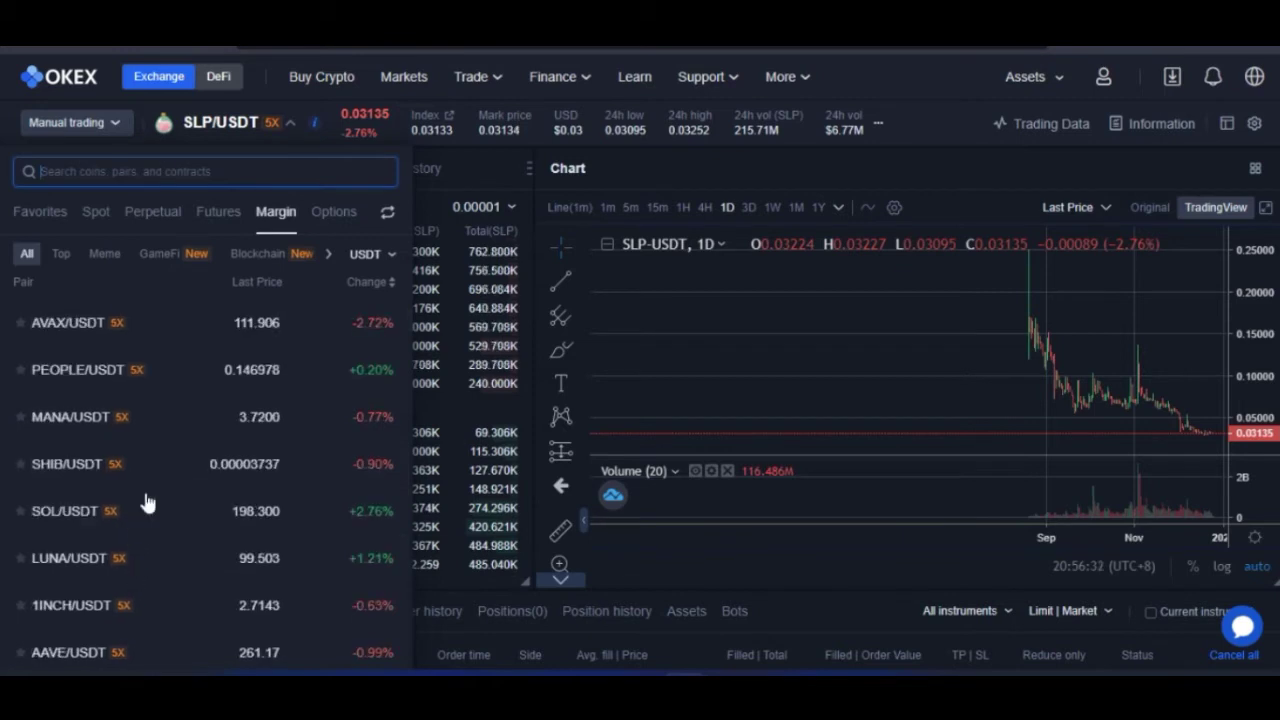
{"action": "left_click", "coordinate": [197, 138]}
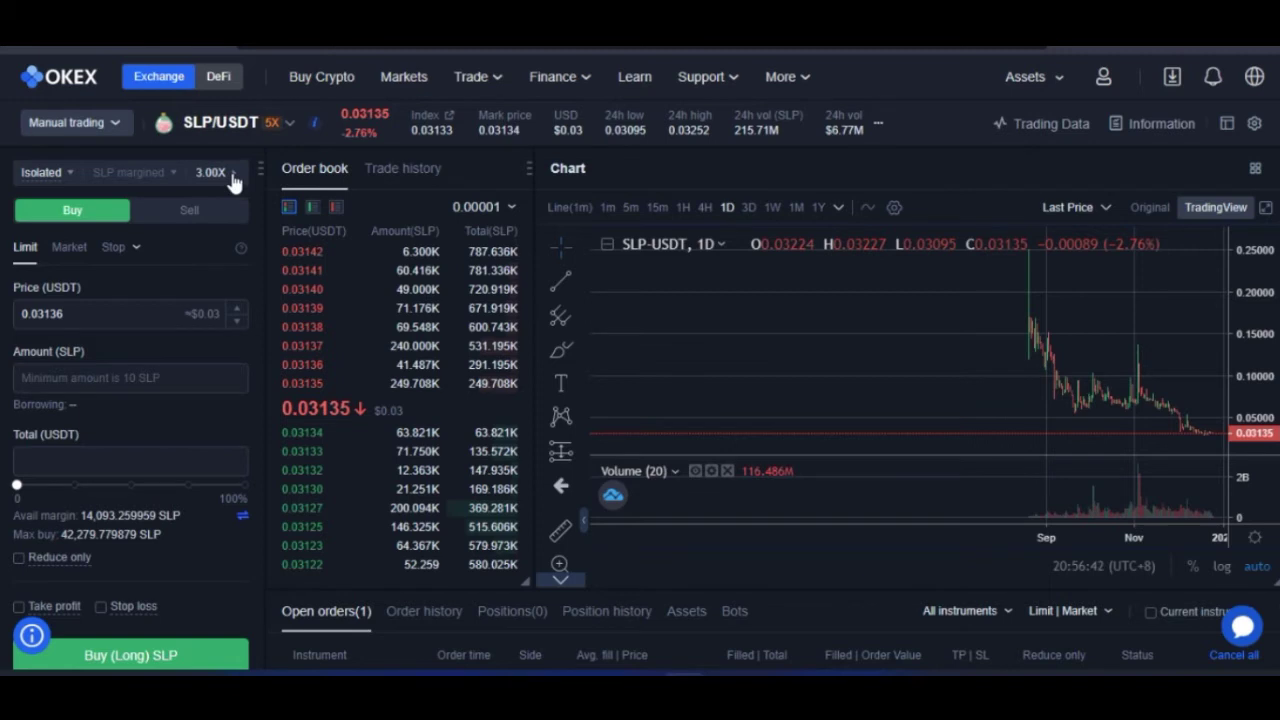
Step: Set the isolated buy leverage for SLP/USDT to 5X and accept the high-leverage risk notice
{"action": "left_click", "coordinate": [232, 174]}
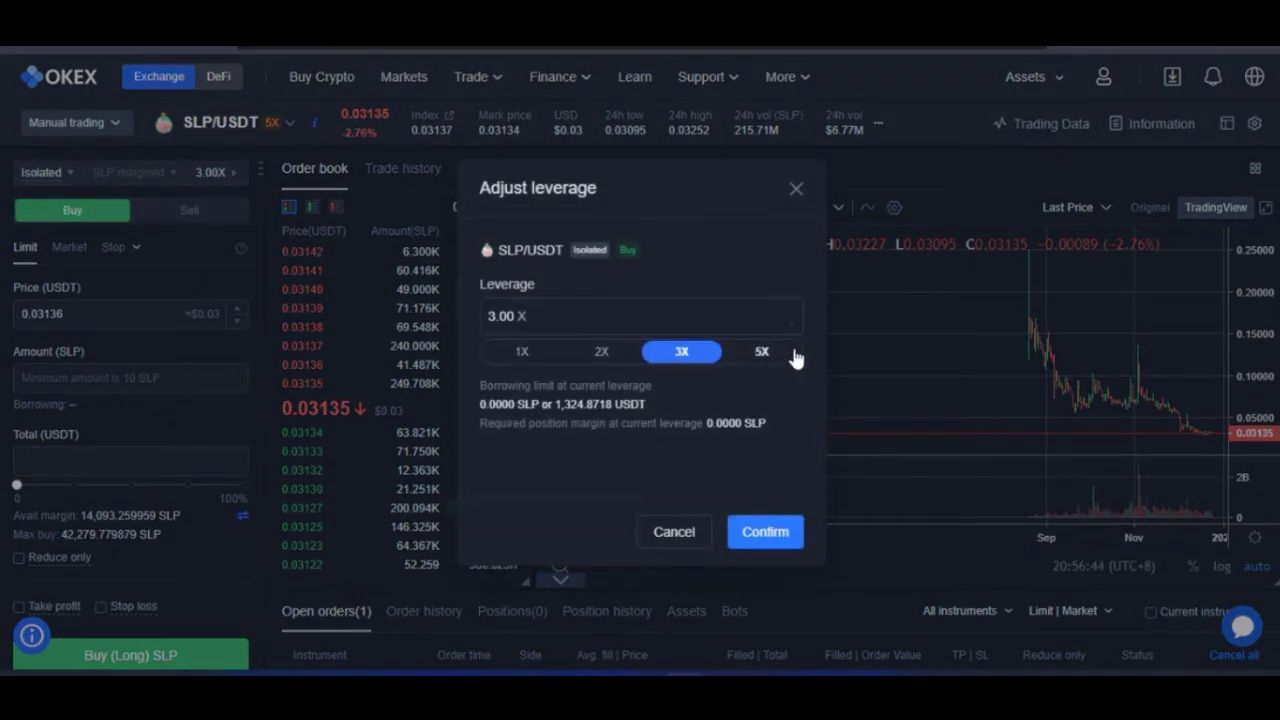
{"action": "left_click", "coordinate": [764, 353]}
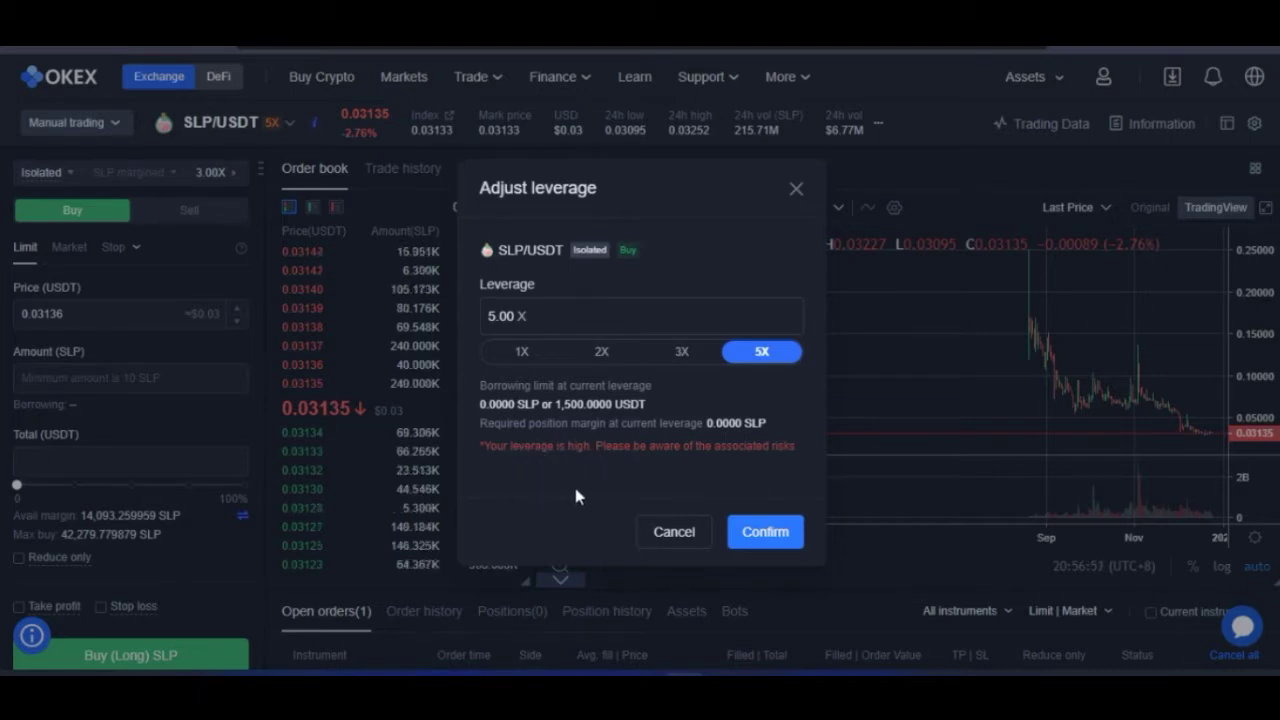
{"action": "left_click", "coordinate": [681, 354]}
{"action": "left_click", "coordinate": [765, 354]}
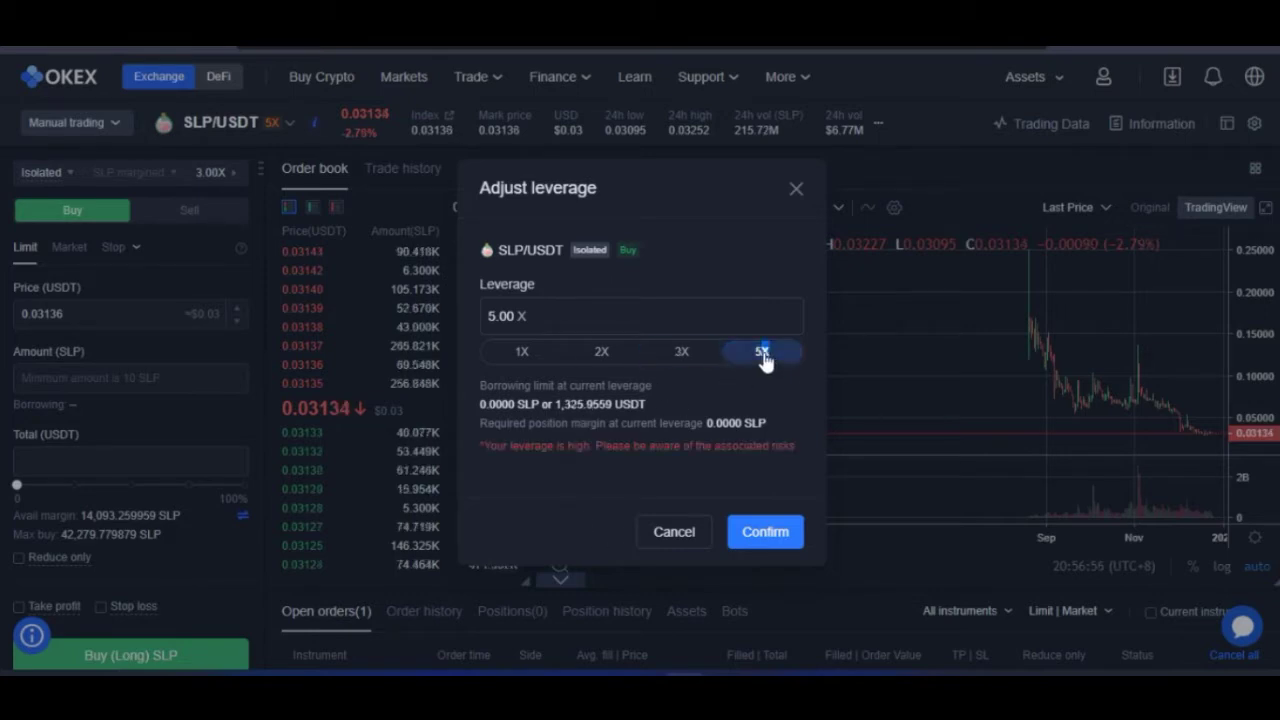
{"action": "left_click", "coordinate": [765, 535]}
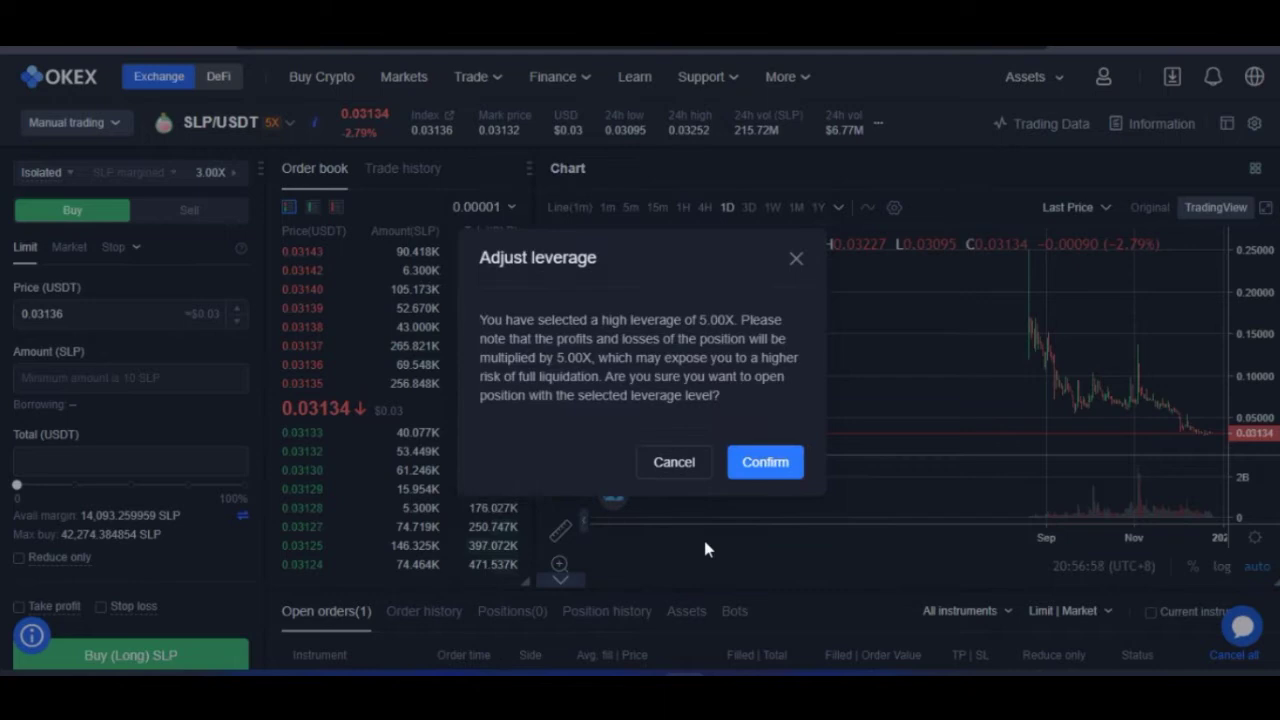
{"action": "left_click", "coordinate": [771, 463]}
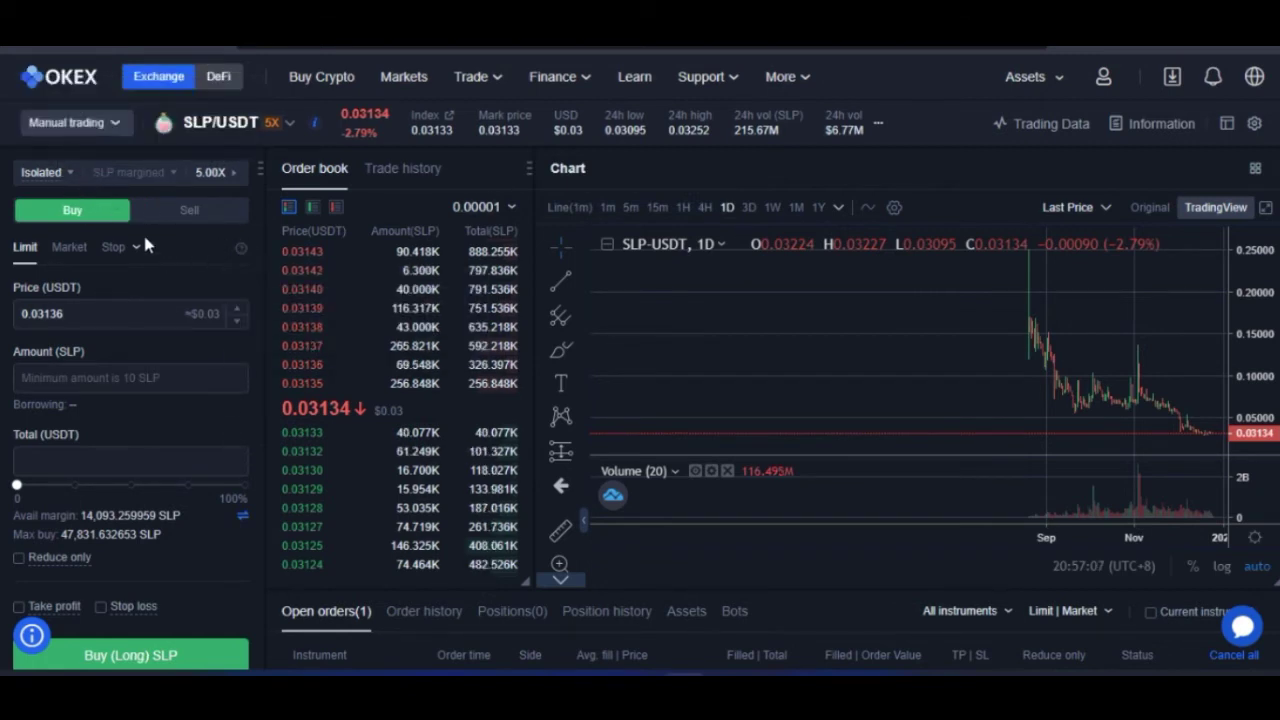
Step: Review the margin mode options for SLP/USDT and compare the sell side of the order form with the buy side
{"action": "left_click", "coordinate": [70, 176]}
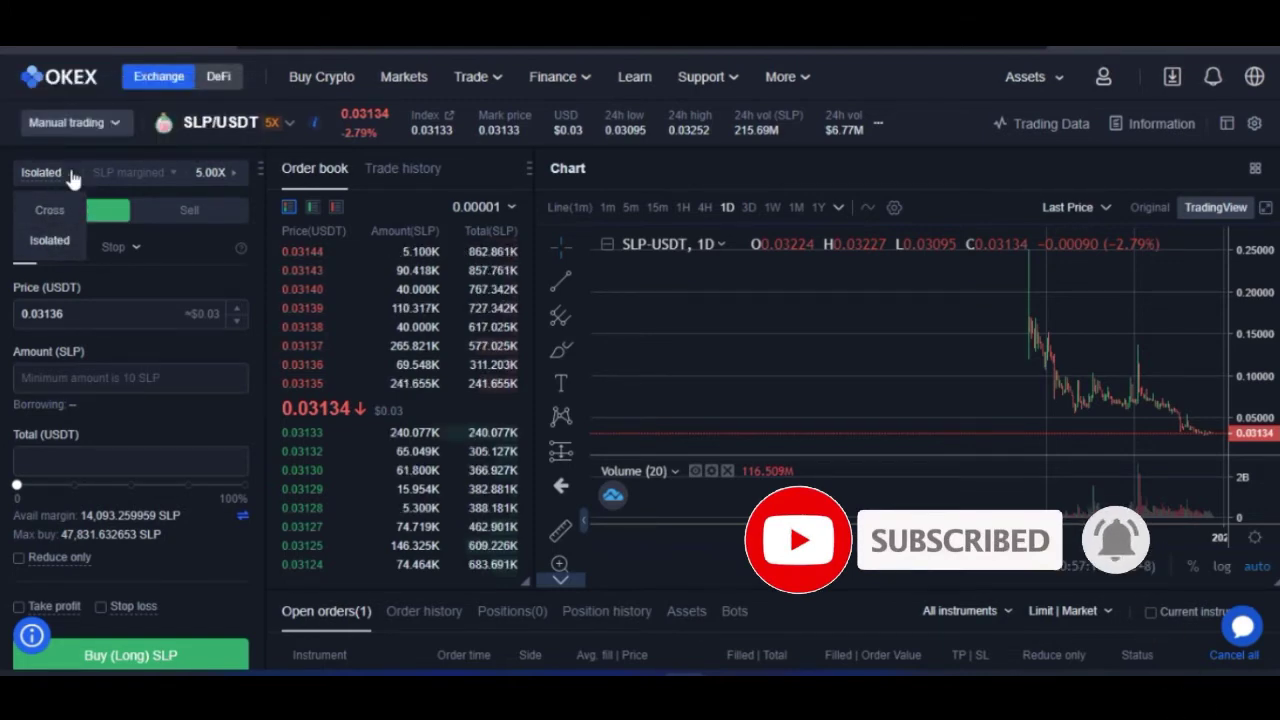
{"action": "left_click", "coordinate": [36, 176]}
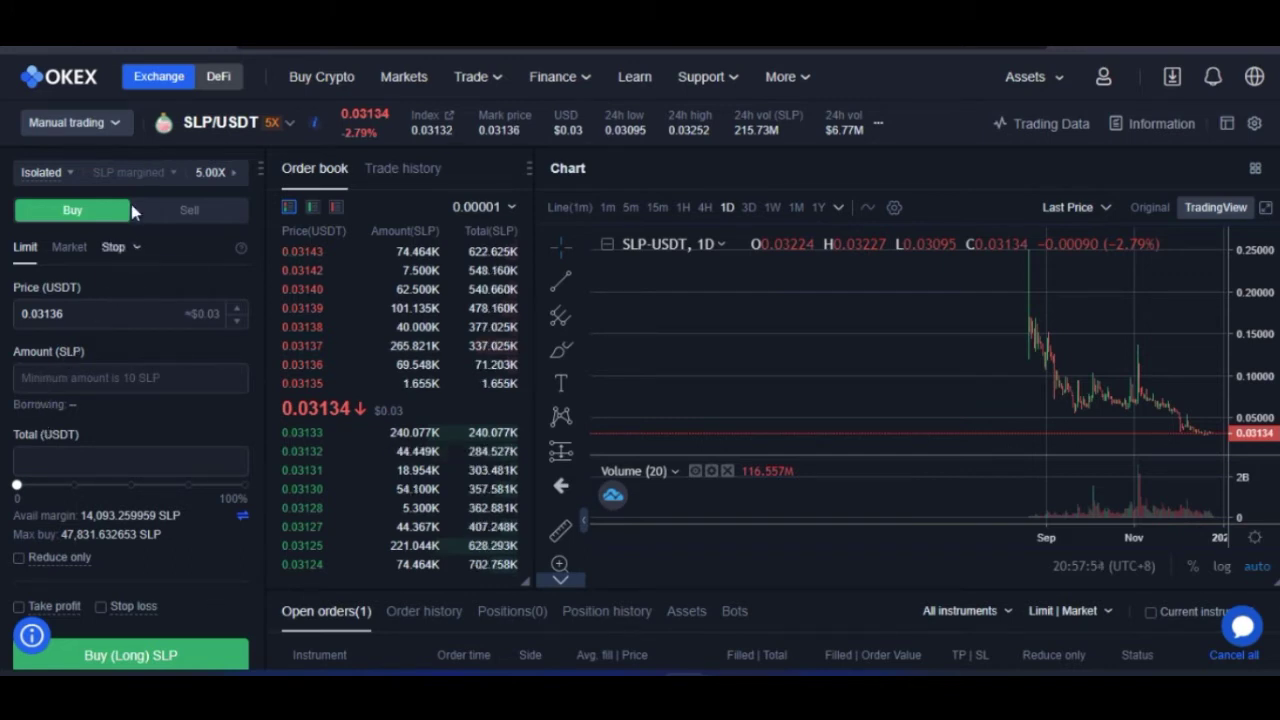
{"action": "left_click", "coordinate": [180, 212]}
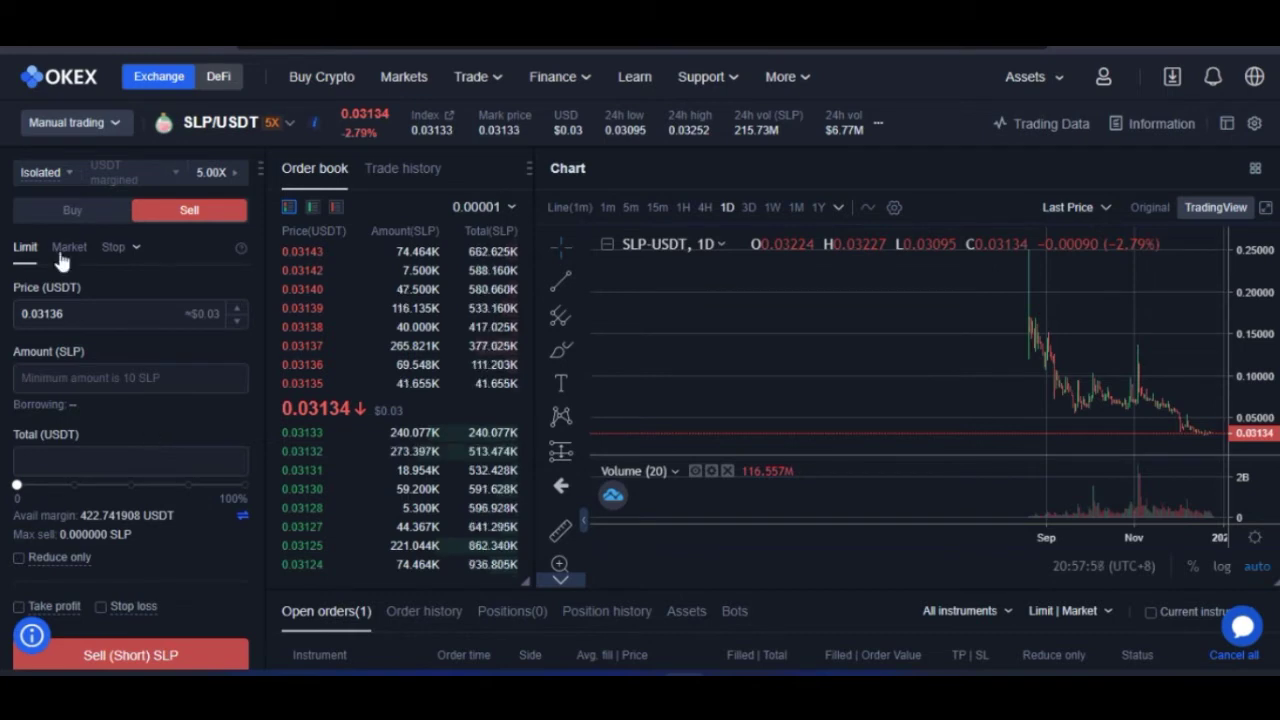
{"action": "left_click", "coordinate": [72, 214]}
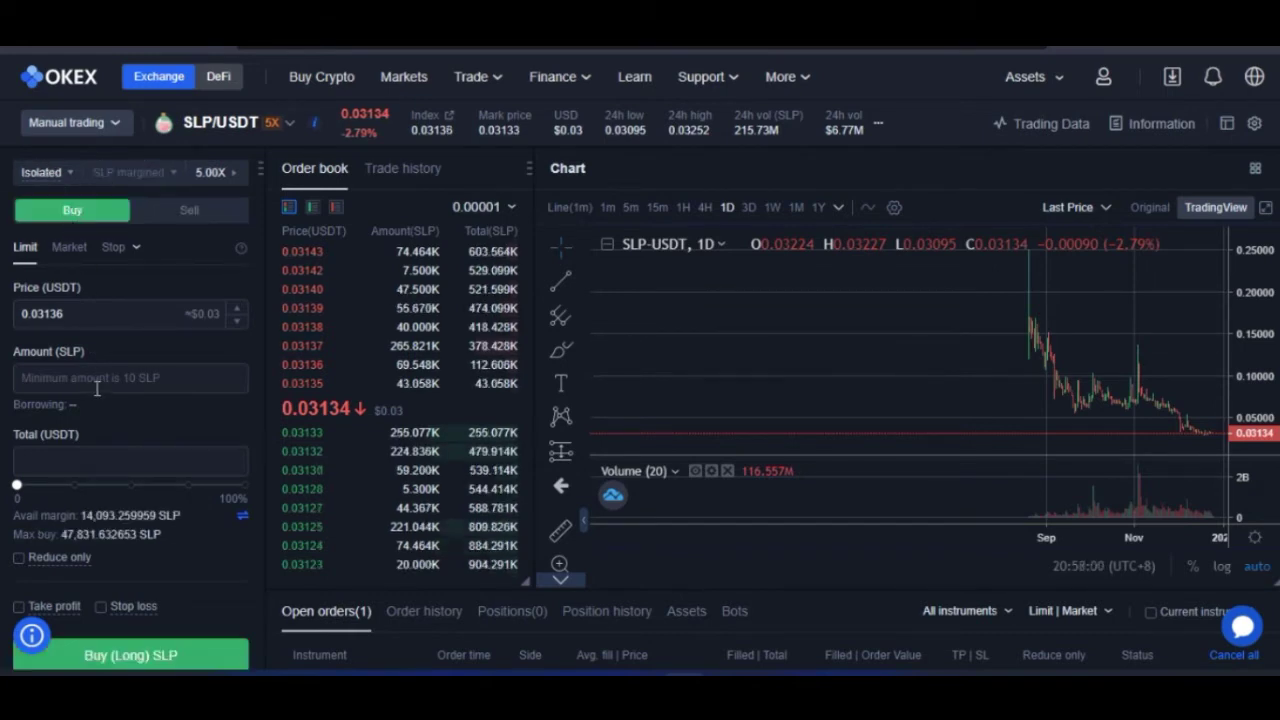
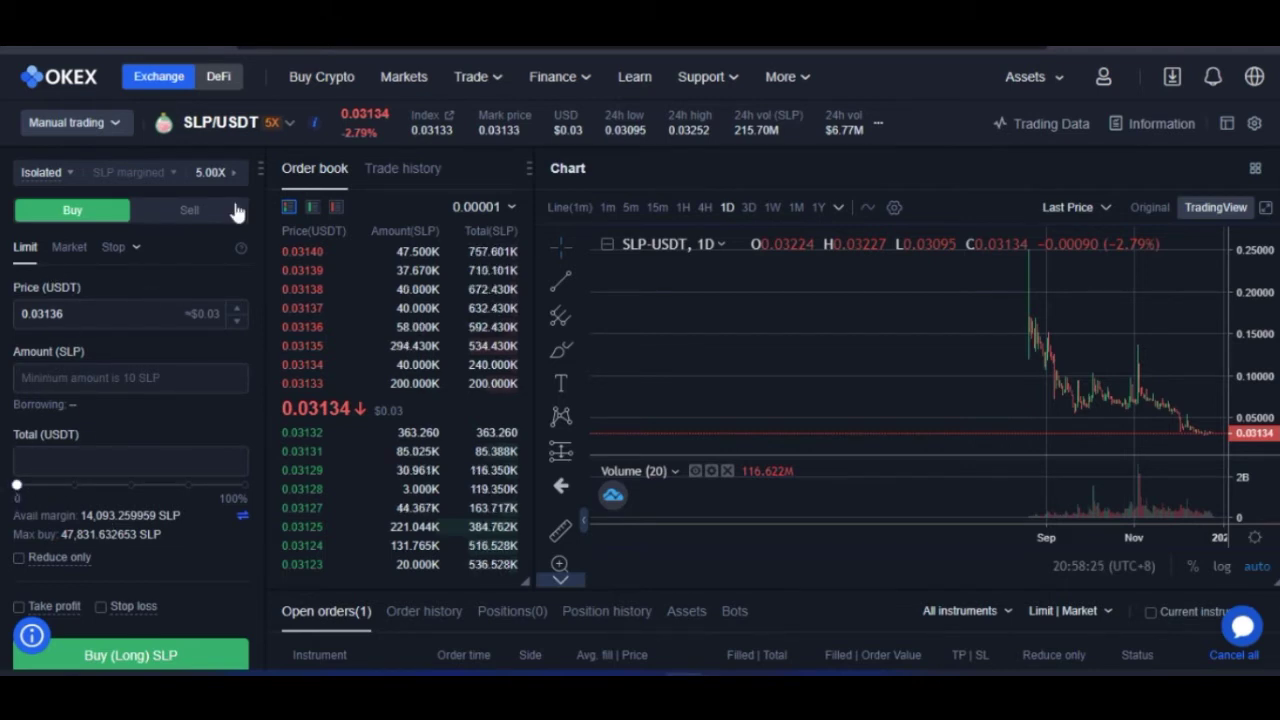
Step: Load the BTC/USDT 10X margin pair, raise the isolated buy order to almost full size, and check its available BTC margin
{"action": "left_click", "coordinate": [216, 122]}
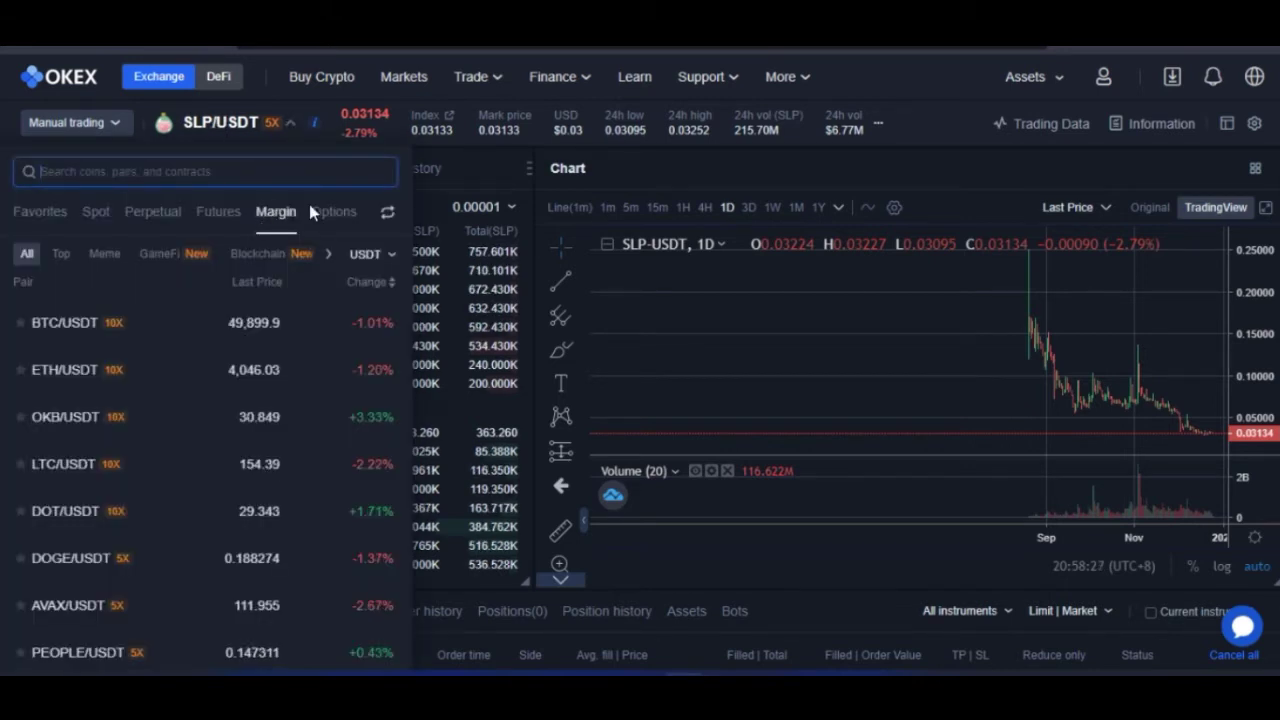
{"action": "left_click", "coordinate": [72, 320]}
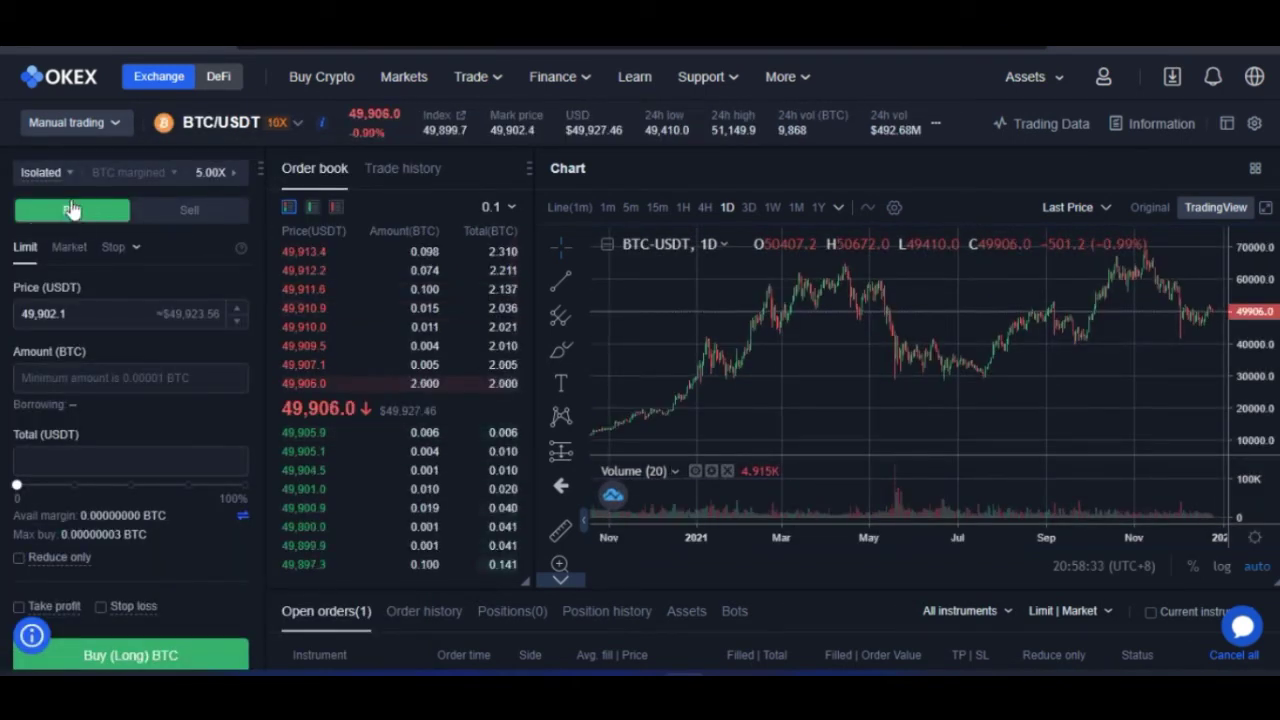
{"action": "mouse_move", "coordinate": [55, 175]}
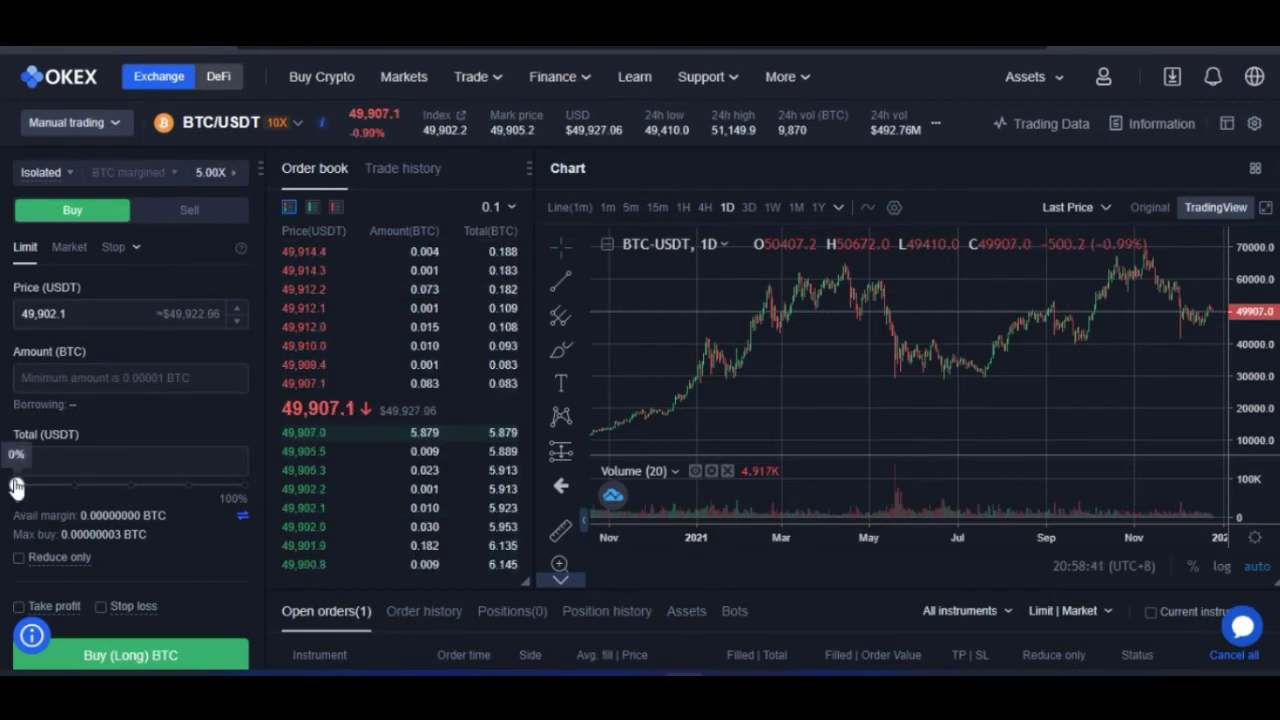
{"action": "left_click_drag", "start_coordinate": [17, 485], "coordinate": [231, 487]}
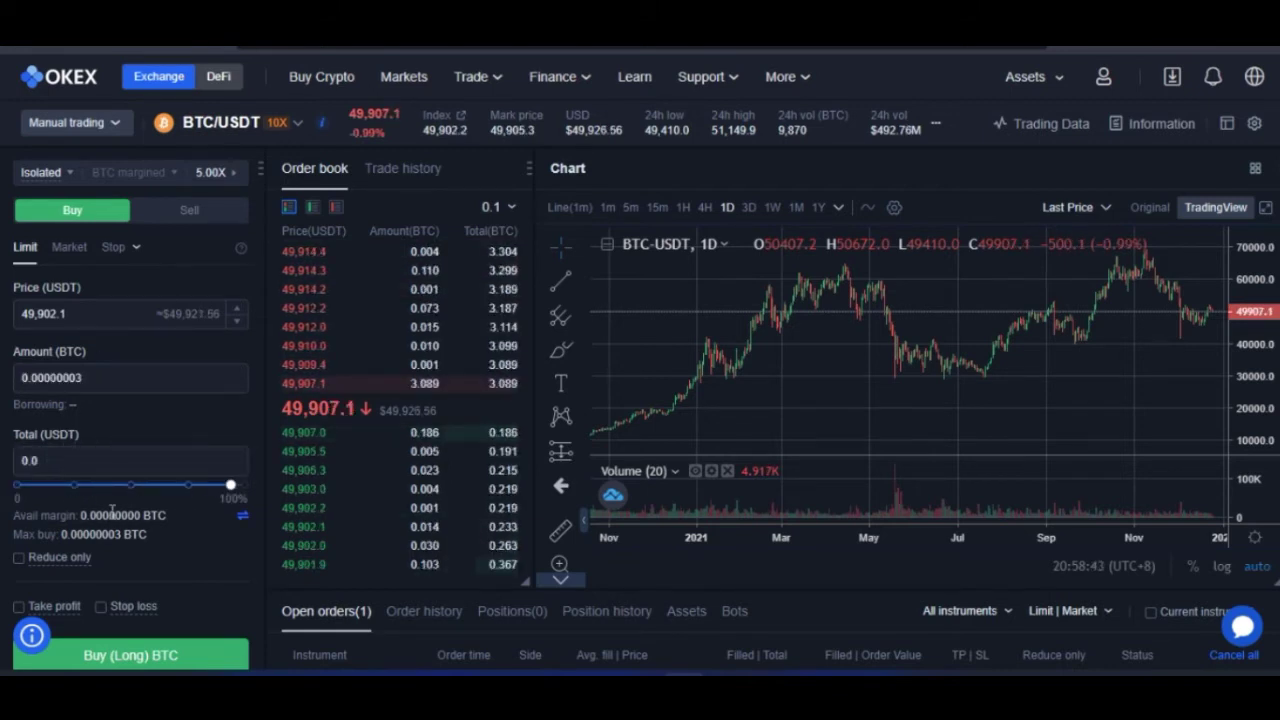
{"action": "left_click_drag", "start_coordinate": [20, 516], "coordinate": [136, 515]}
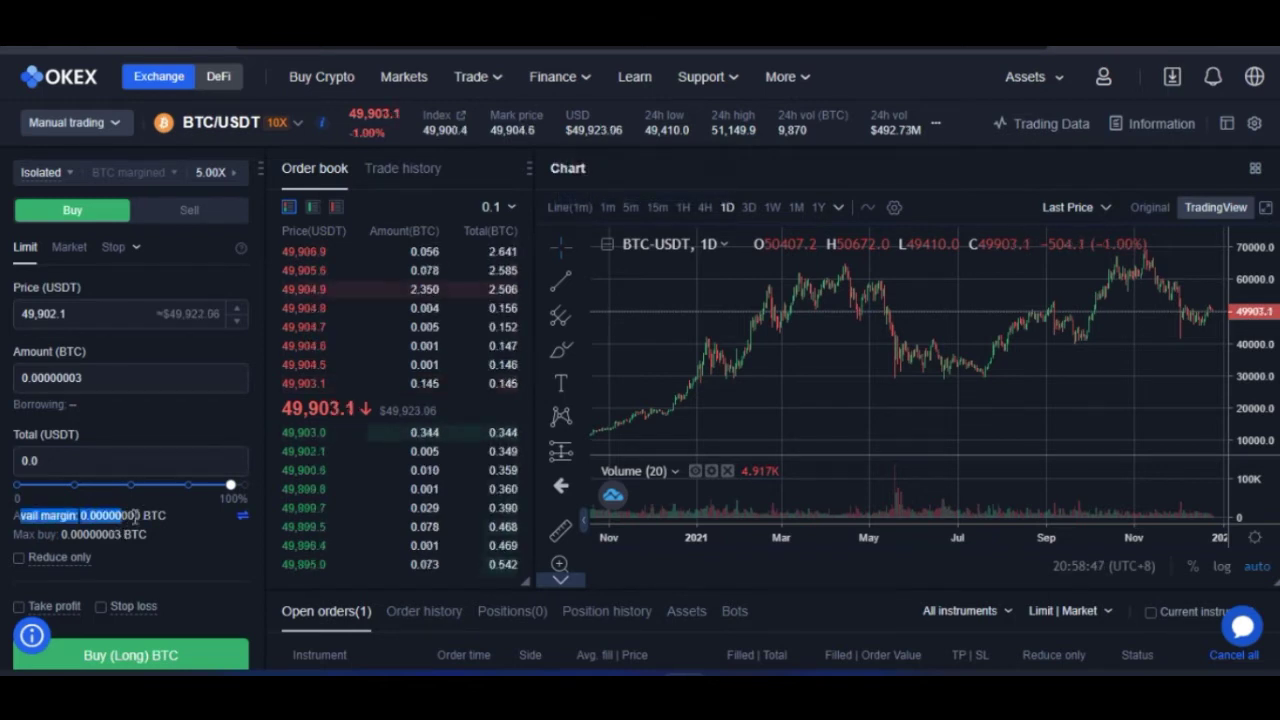
{"action": "left_click", "coordinate": [140, 514]}
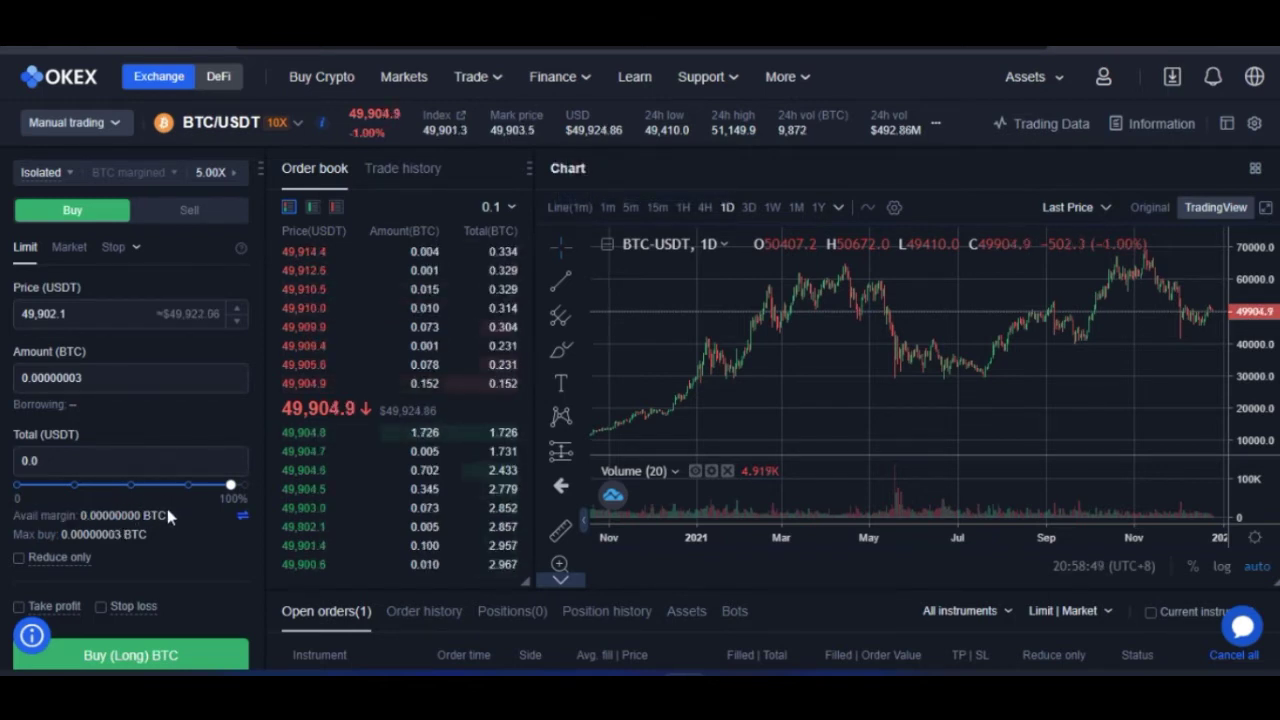
Step: Switch the BTC/USDT order to the sell side, size it at 100%, and check the available USDT margin
{"action": "left_click", "coordinate": [191, 215]}
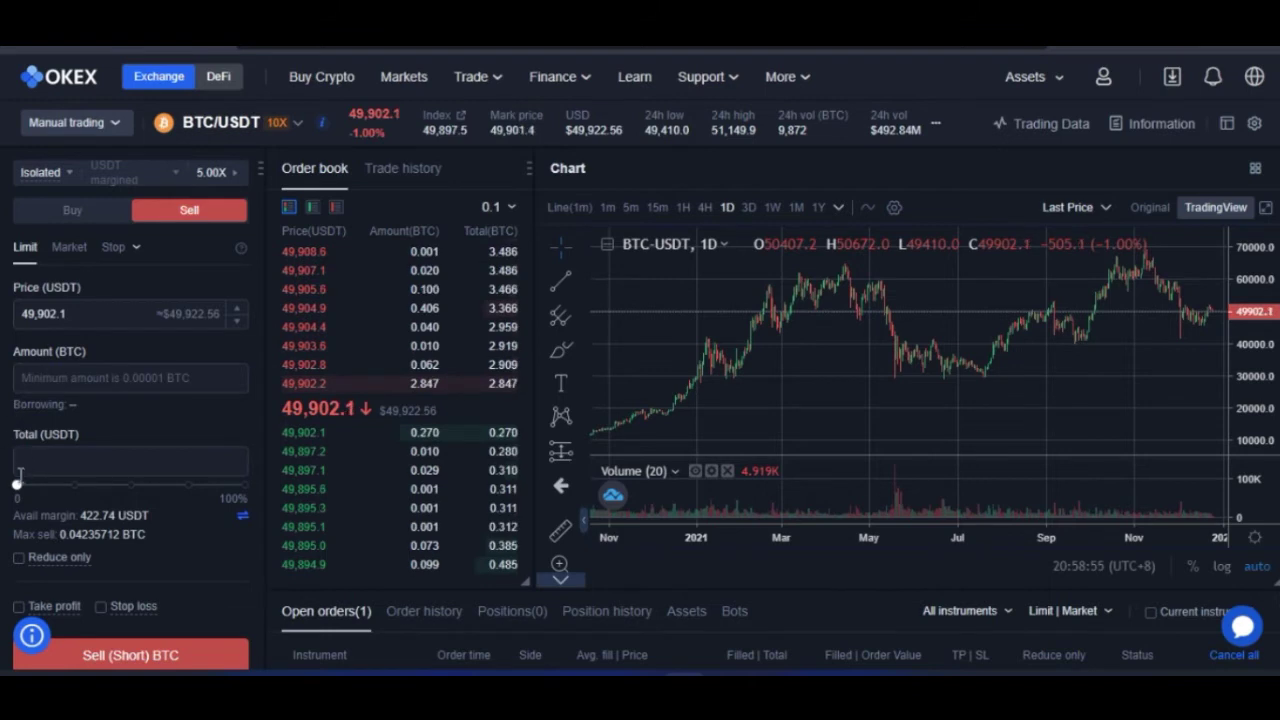
{"action": "left_click", "coordinate": [17, 485]}
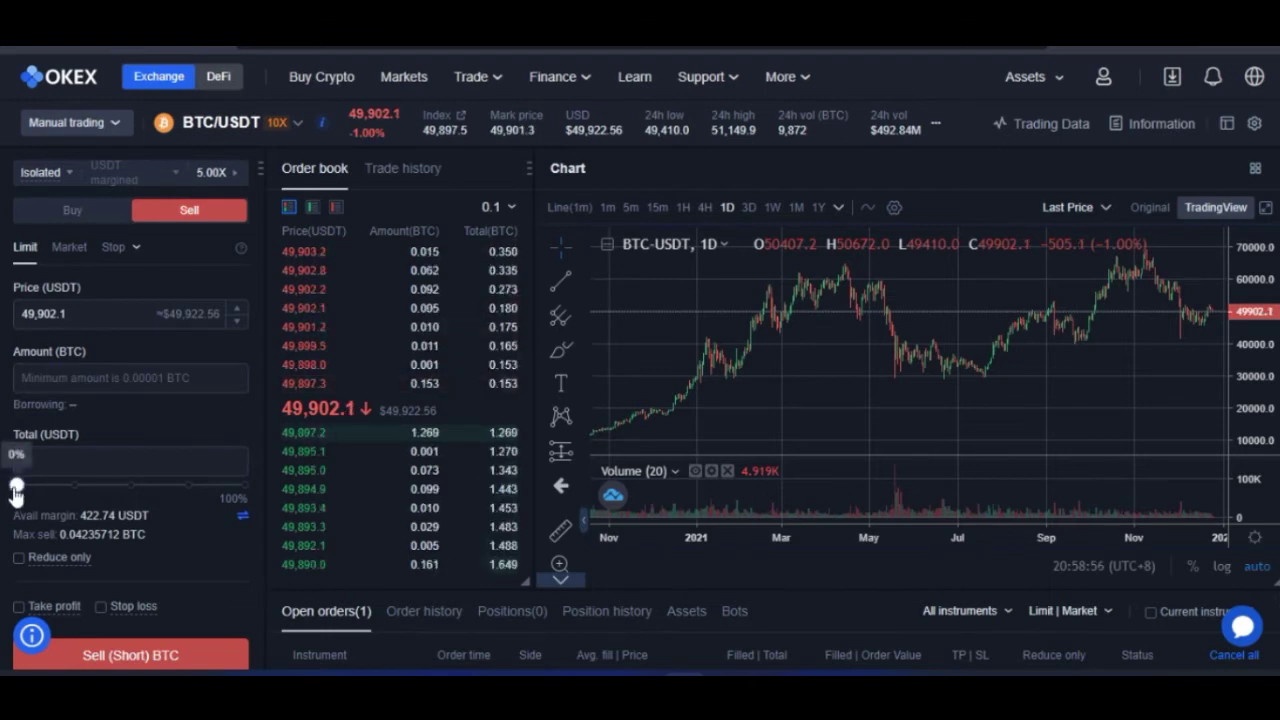
{"action": "double_click", "coordinate": [97, 515]}
{"action": "left_click_drag", "start_coordinate": [101, 502], "coordinate": [255, 487]}
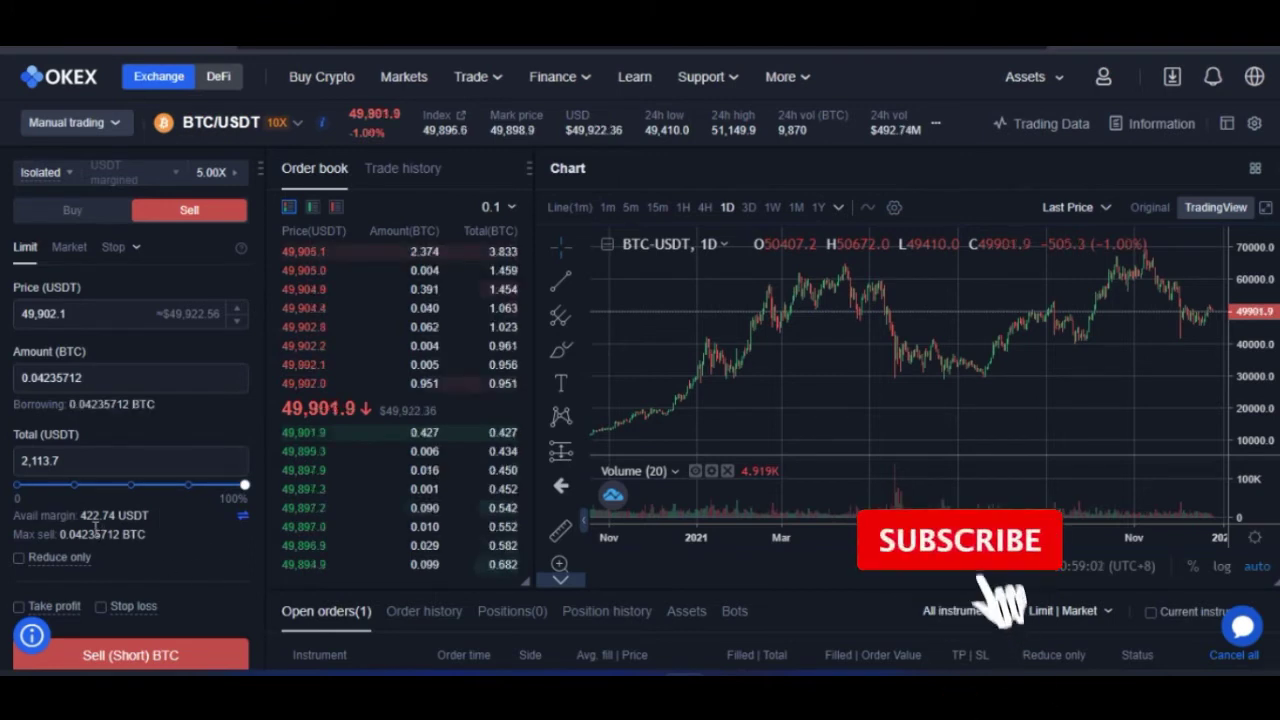
{"action": "left_click_drag", "start_coordinate": [86, 515], "coordinate": [130, 515]}
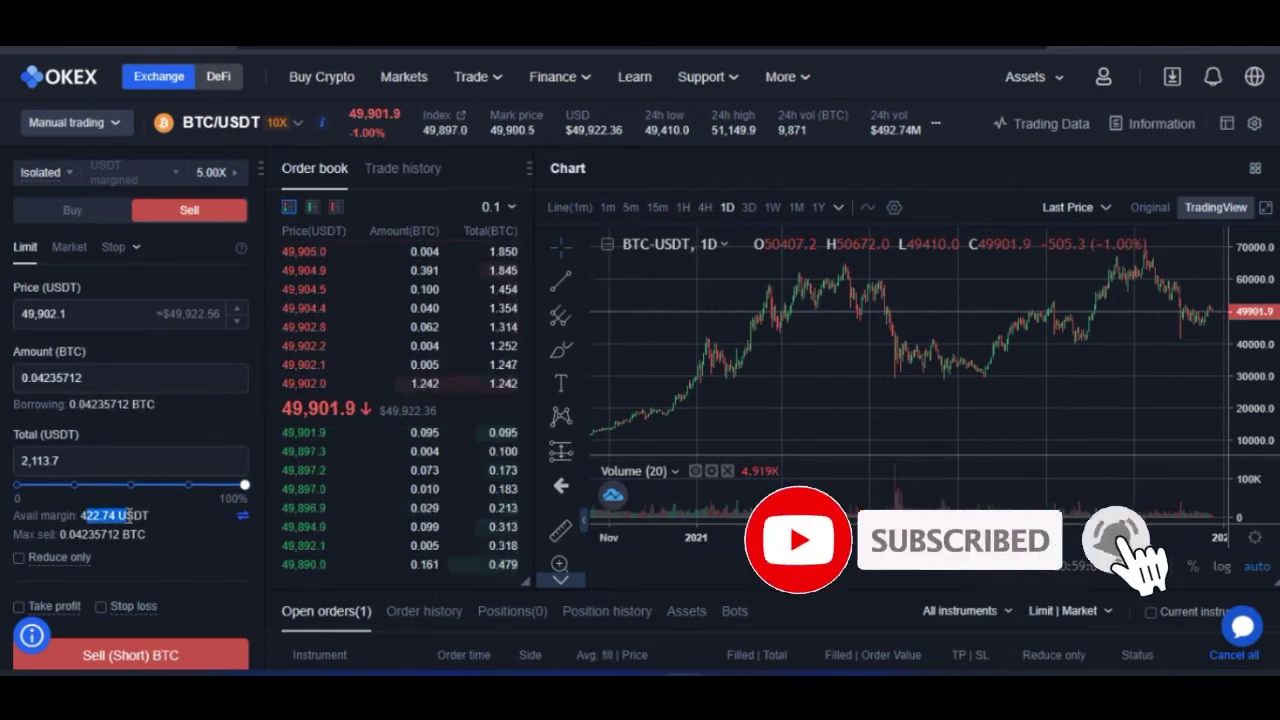
{"action": "left_click", "coordinate": [173, 419]}
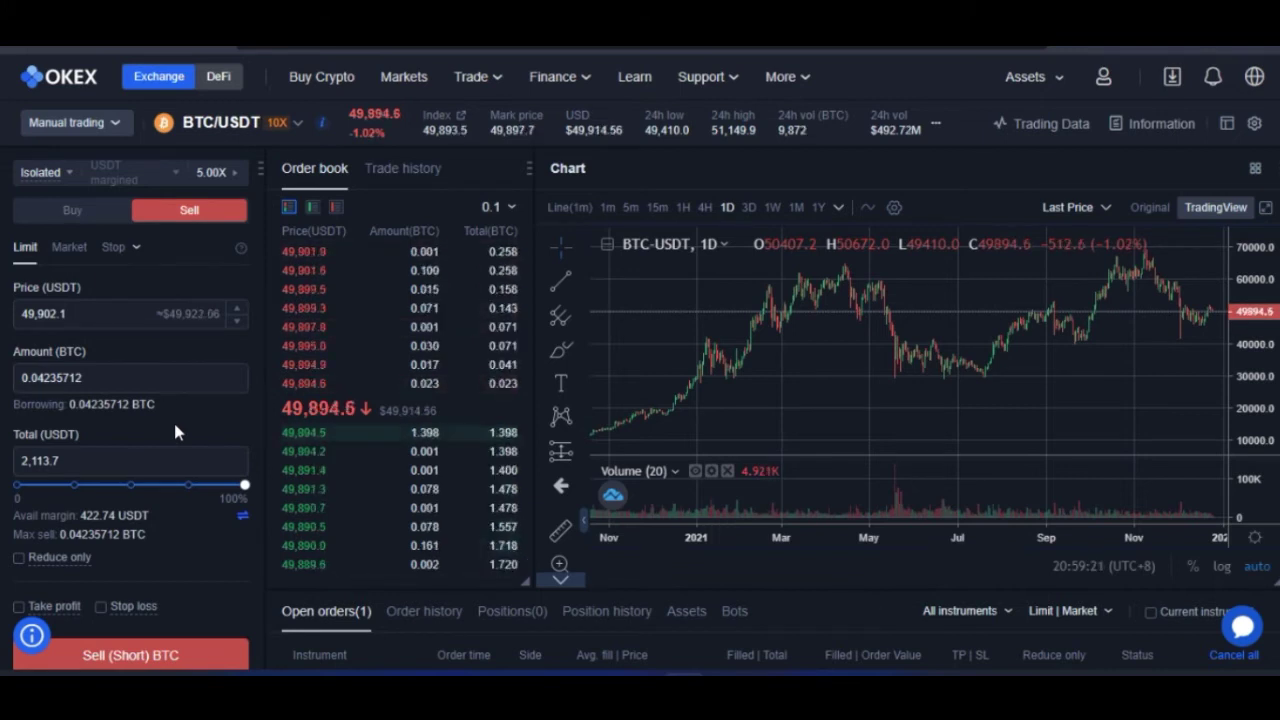
Step: Return to the buy side, search the instruments for "slp" among margin pairs, and load SLP/USDT 5X
{"action": "left_click", "coordinate": [88, 214]}
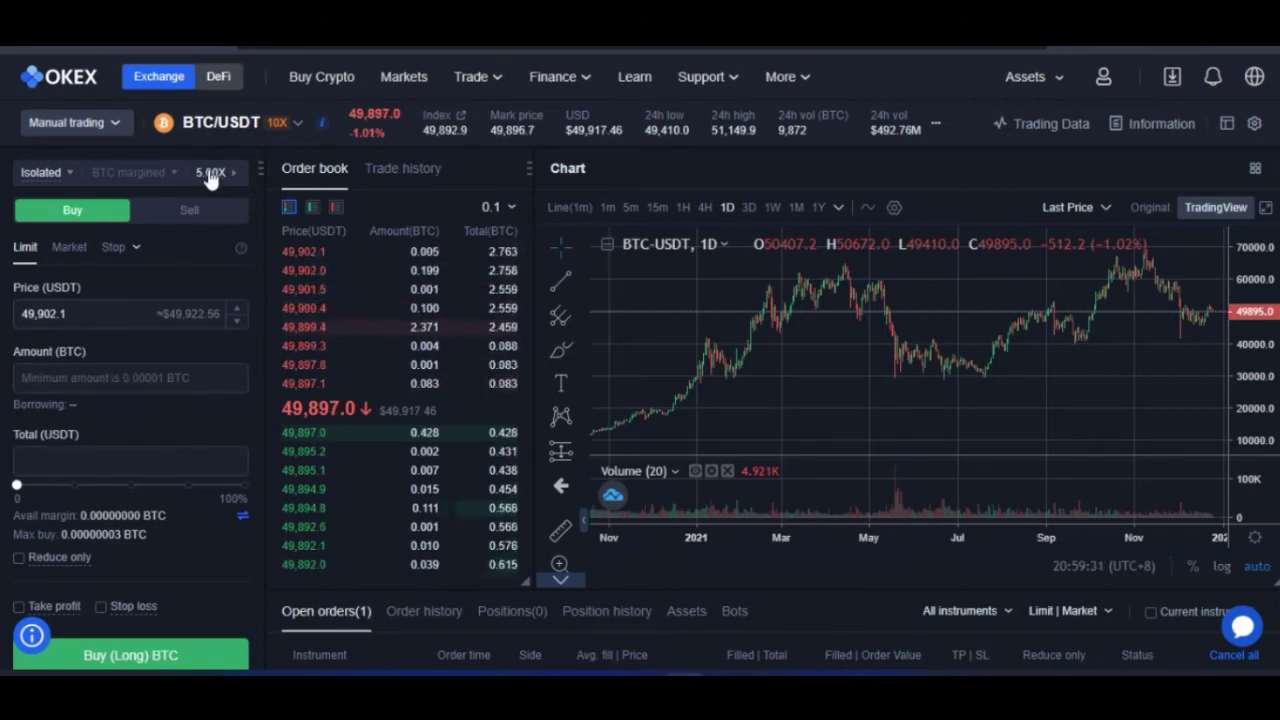
{"action": "left_click", "coordinate": [247, 128]}
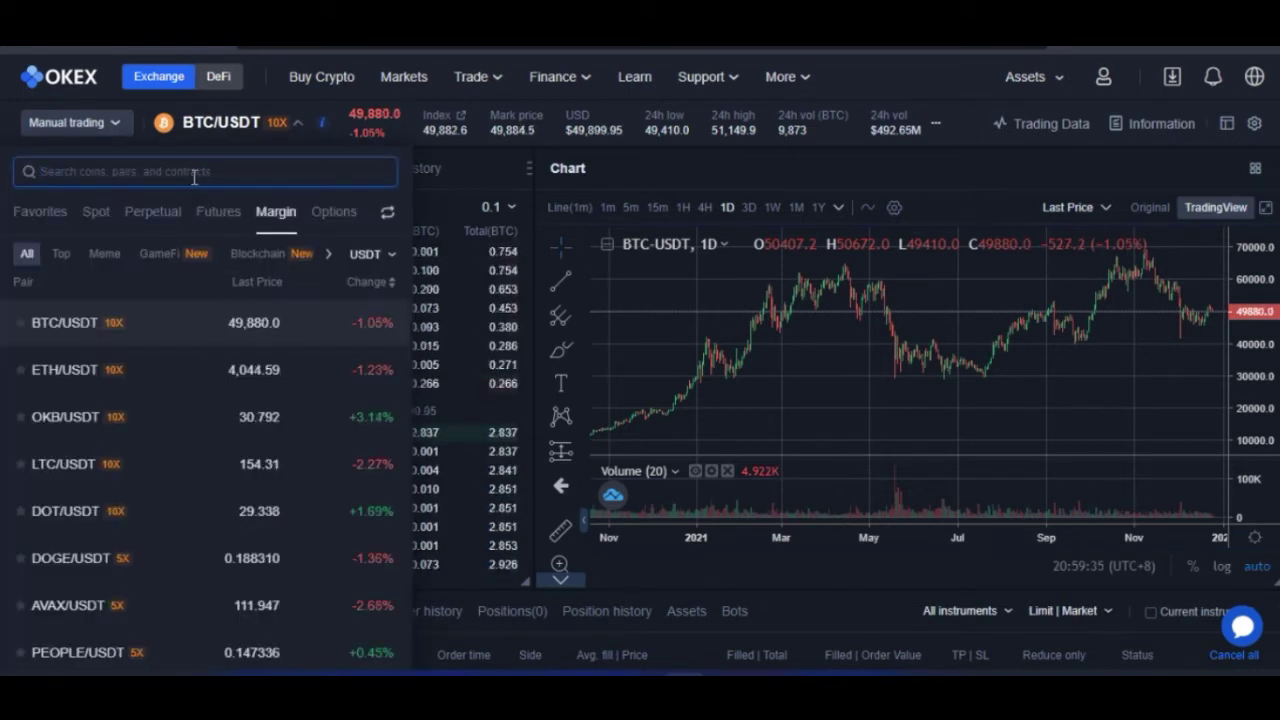
{"action": "type", "text": "slp"}
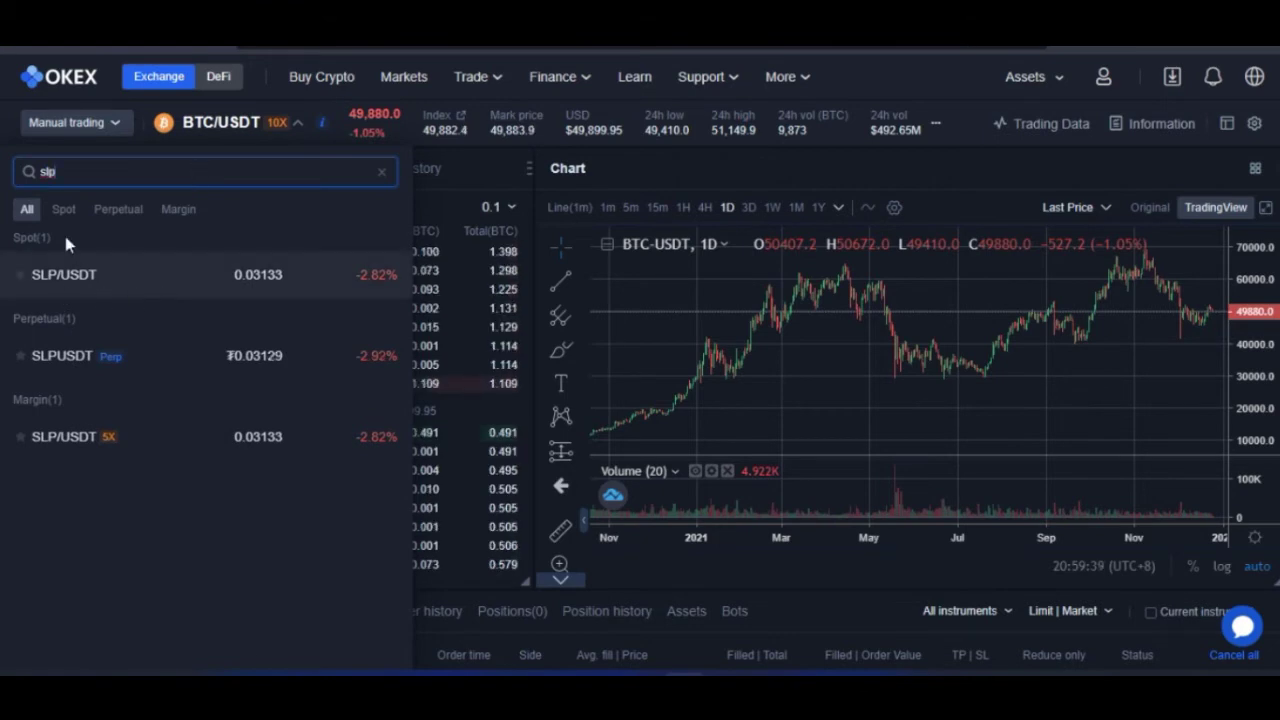
{"action": "left_click", "coordinate": [178, 209]}
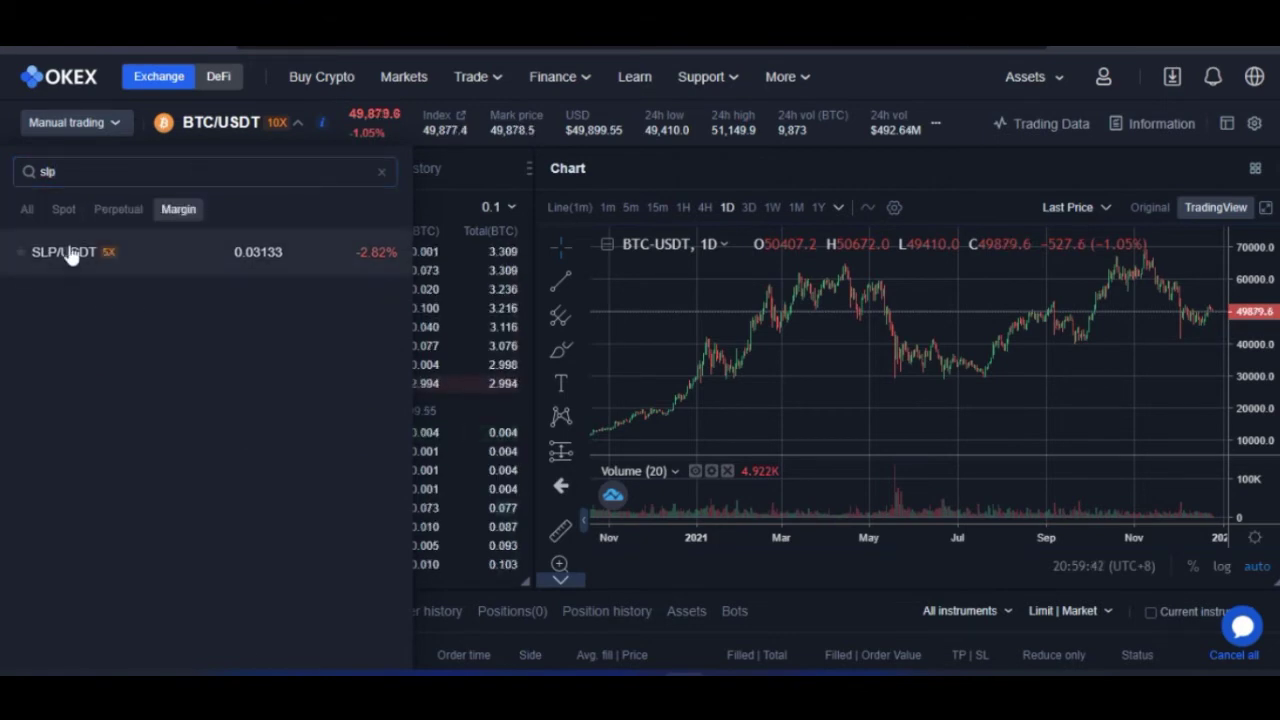
{"action": "left_click", "coordinate": [66, 251]}
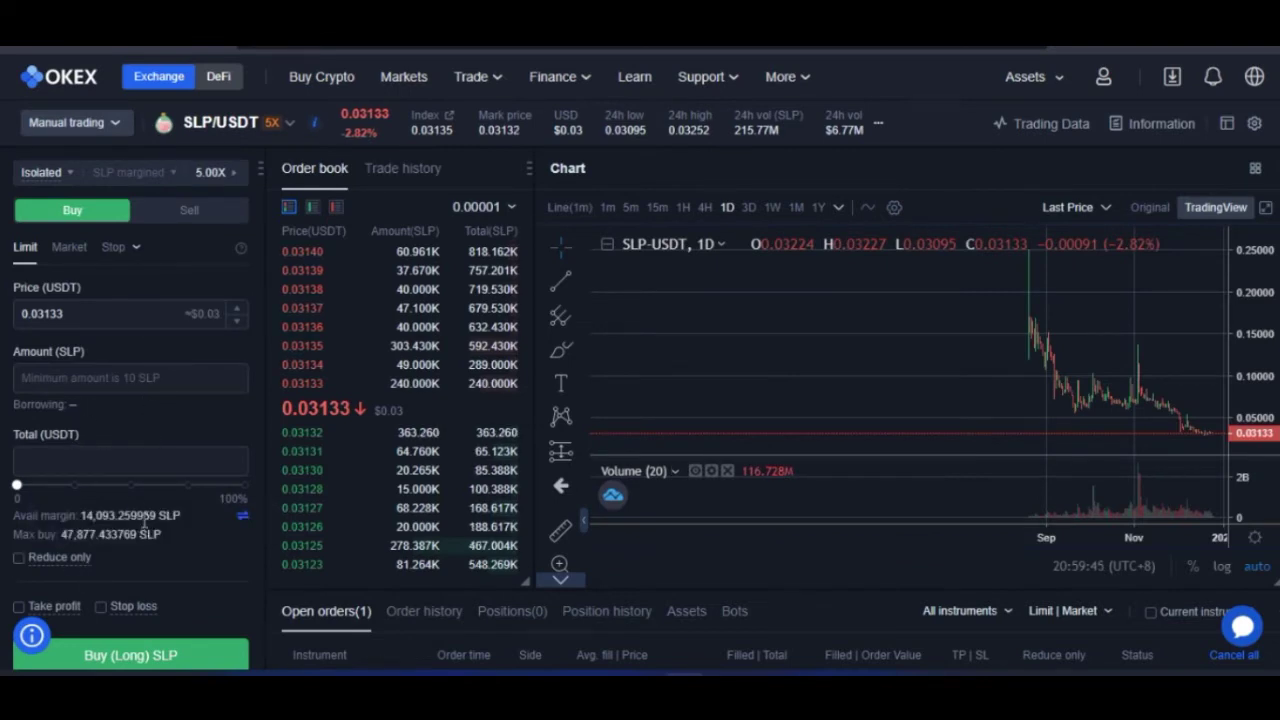
Step: Try the SLP/USDT buy order at 100% and 50% size, reset it to 0%, and check the available SLP margin
{"action": "left_click_drag", "start_coordinate": [125, 517], "coordinate": [191, 513]}
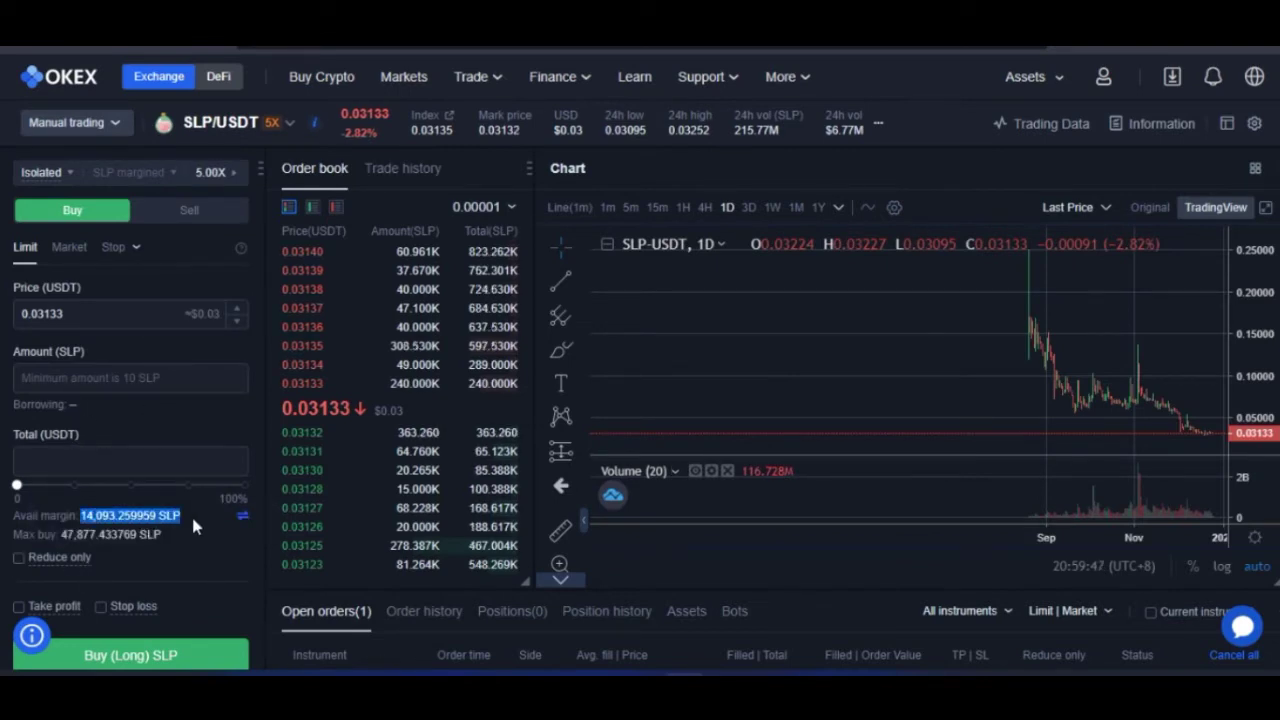
{"action": "left_click_drag", "start_coordinate": [18, 486], "coordinate": [270, 486]}
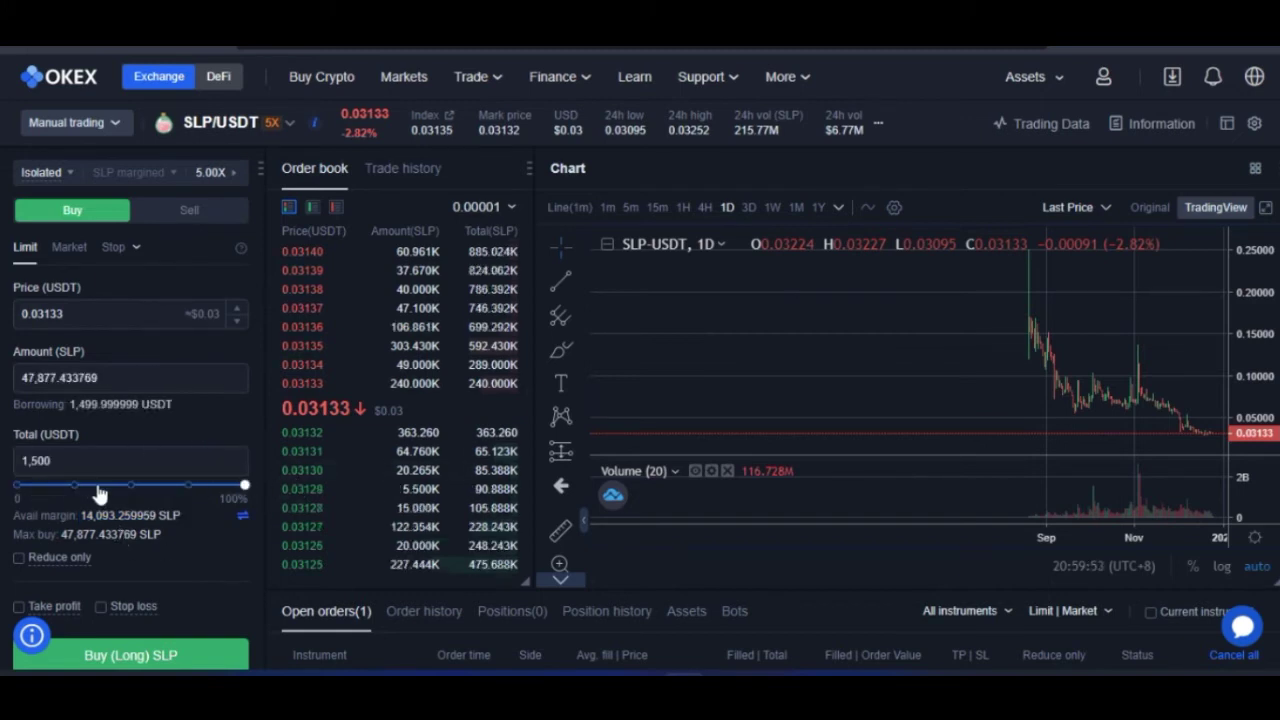
{"action": "left_click", "coordinate": [133, 490]}
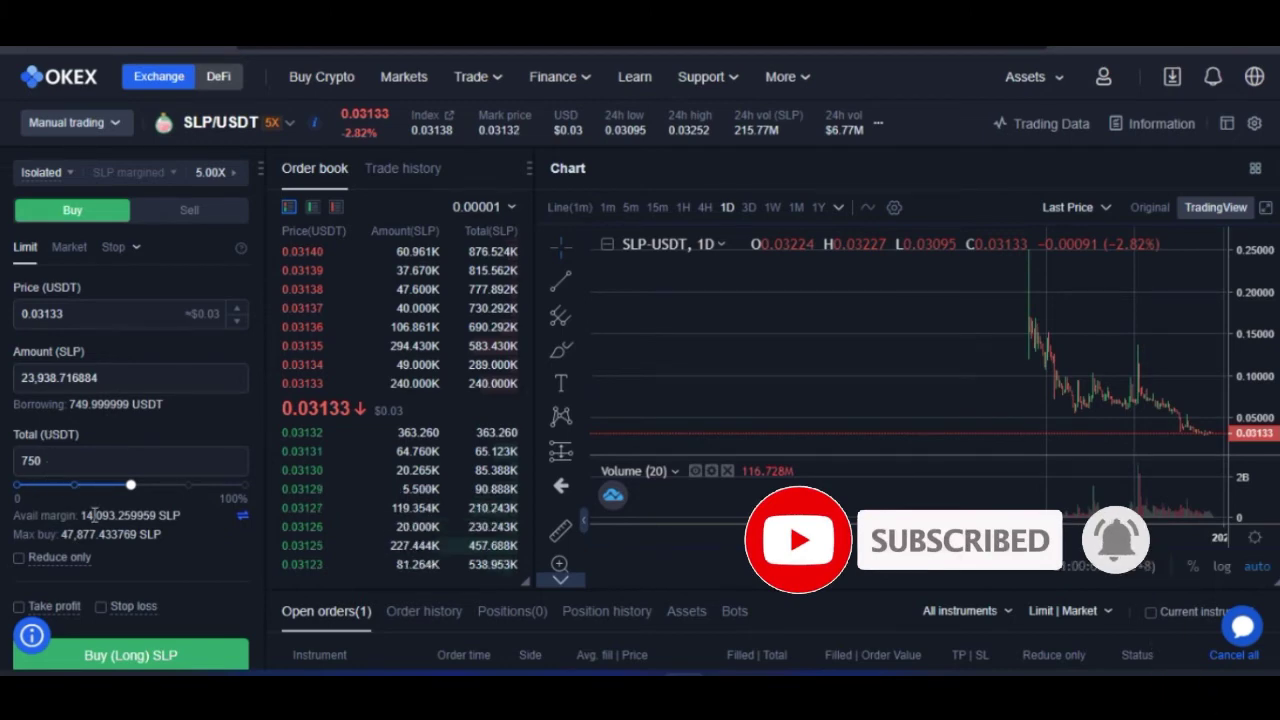
{"action": "left_click_drag", "start_coordinate": [130, 485], "coordinate": [8, 490]}
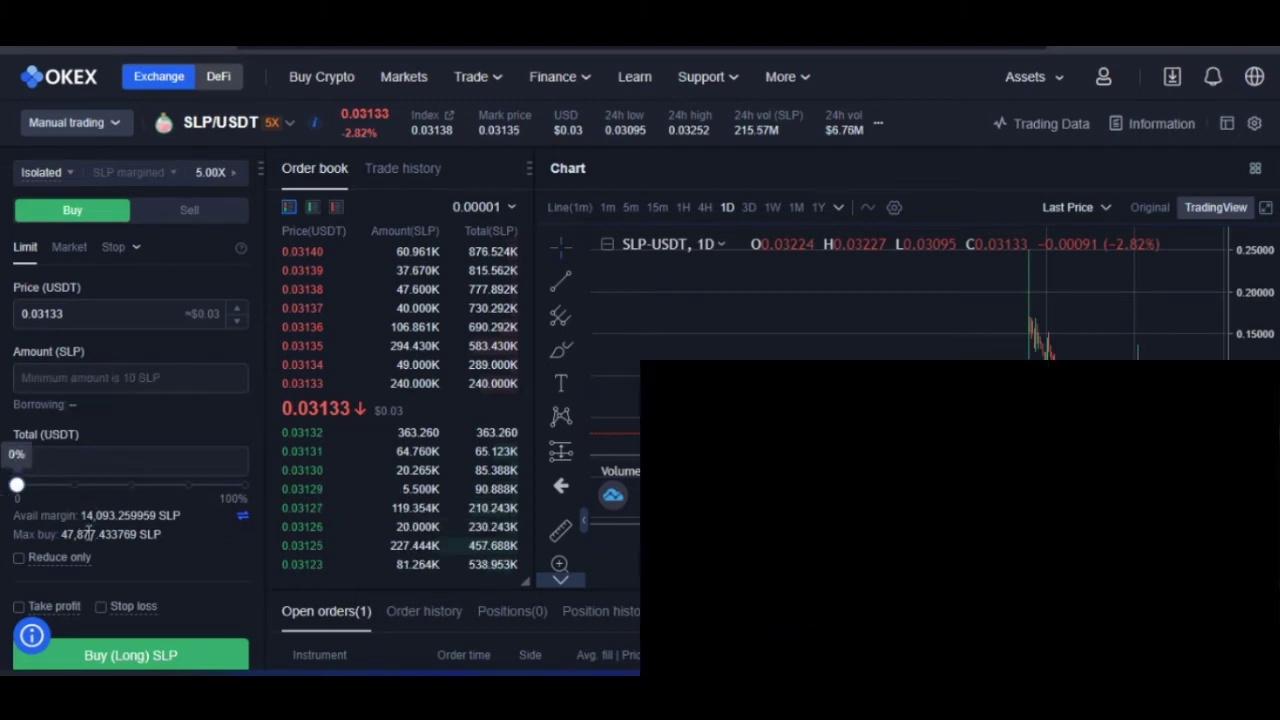
{"action": "double_click", "coordinate": [86, 514]}
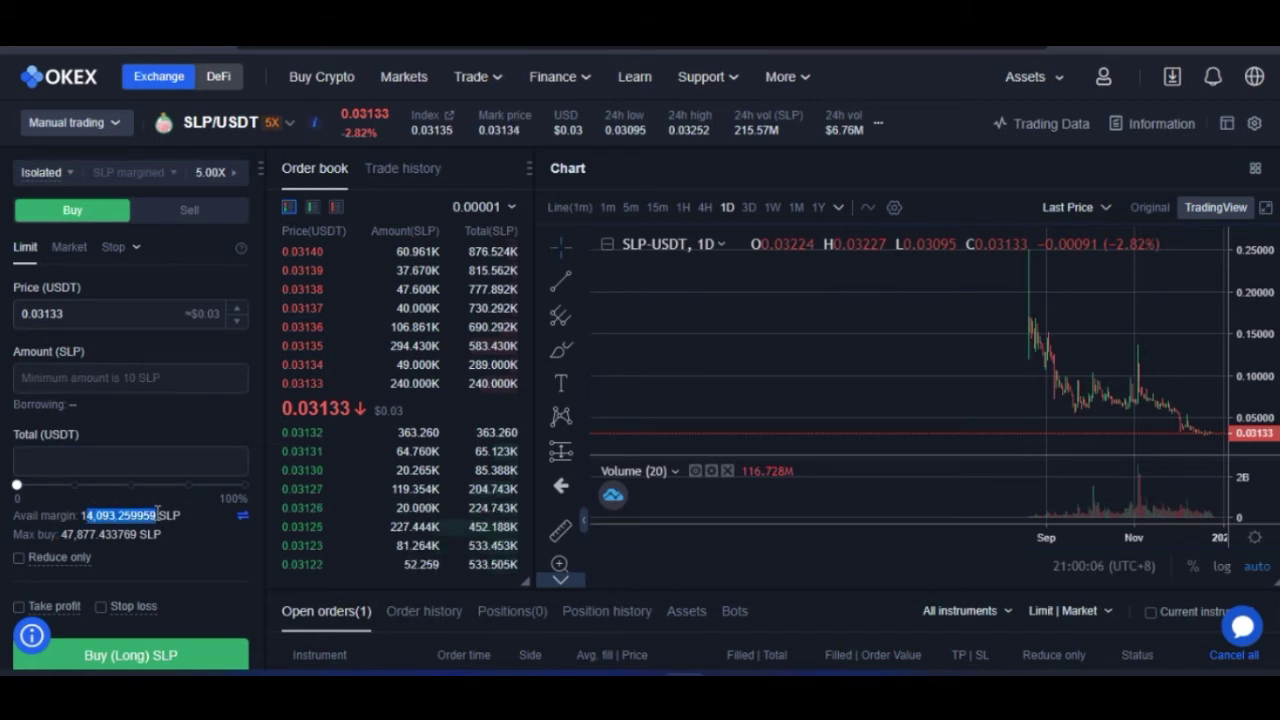
Step: Size the SLP/USDT buy order at 50%, a total of 750 USDT, and examine the borrowing amount
{"action": "left_click", "coordinate": [131, 486]}
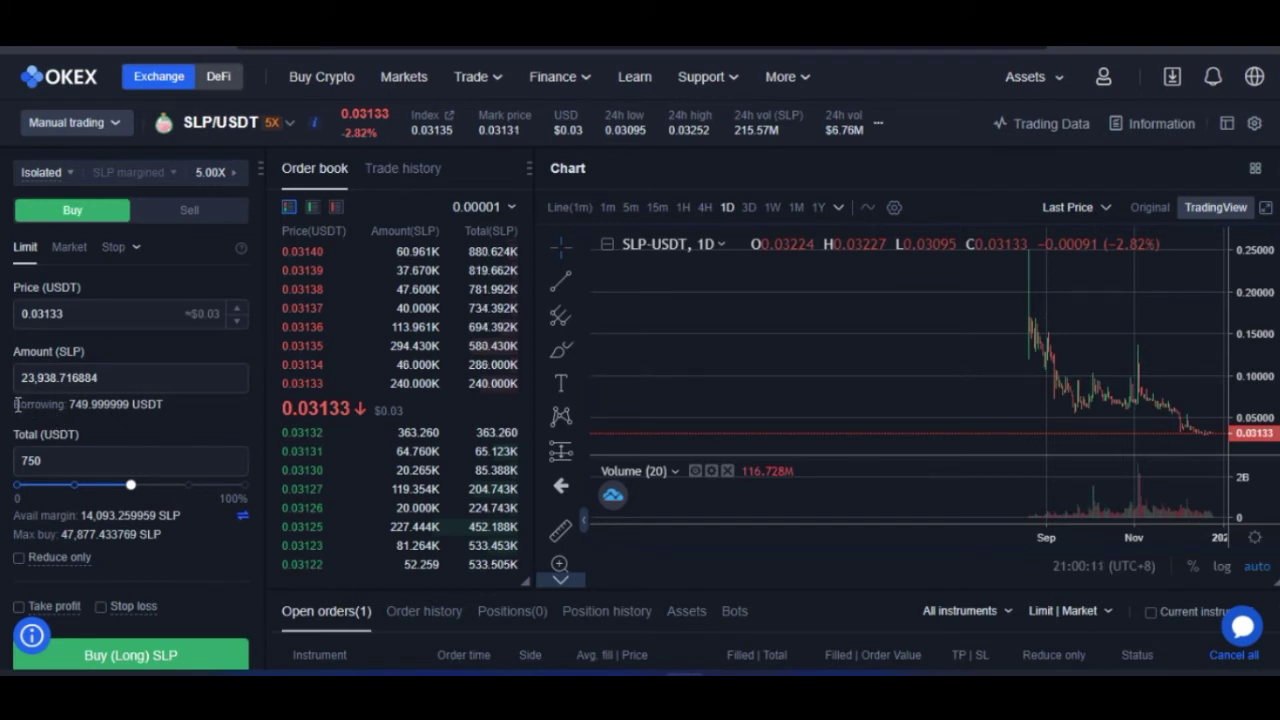
{"action": "left_click_drag", "start_coordinate": [27, 404], "coordinate": [72, 420]}
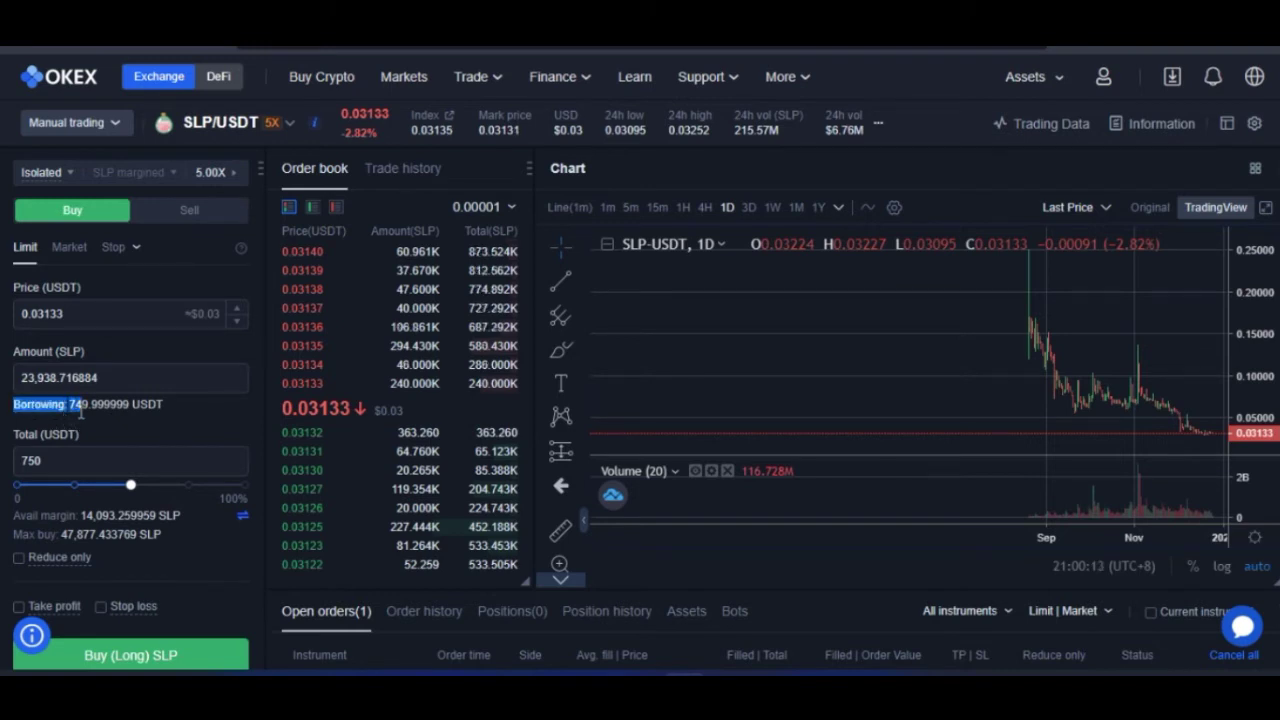
{"action": "left_click", "coordinate": [127, 413]}
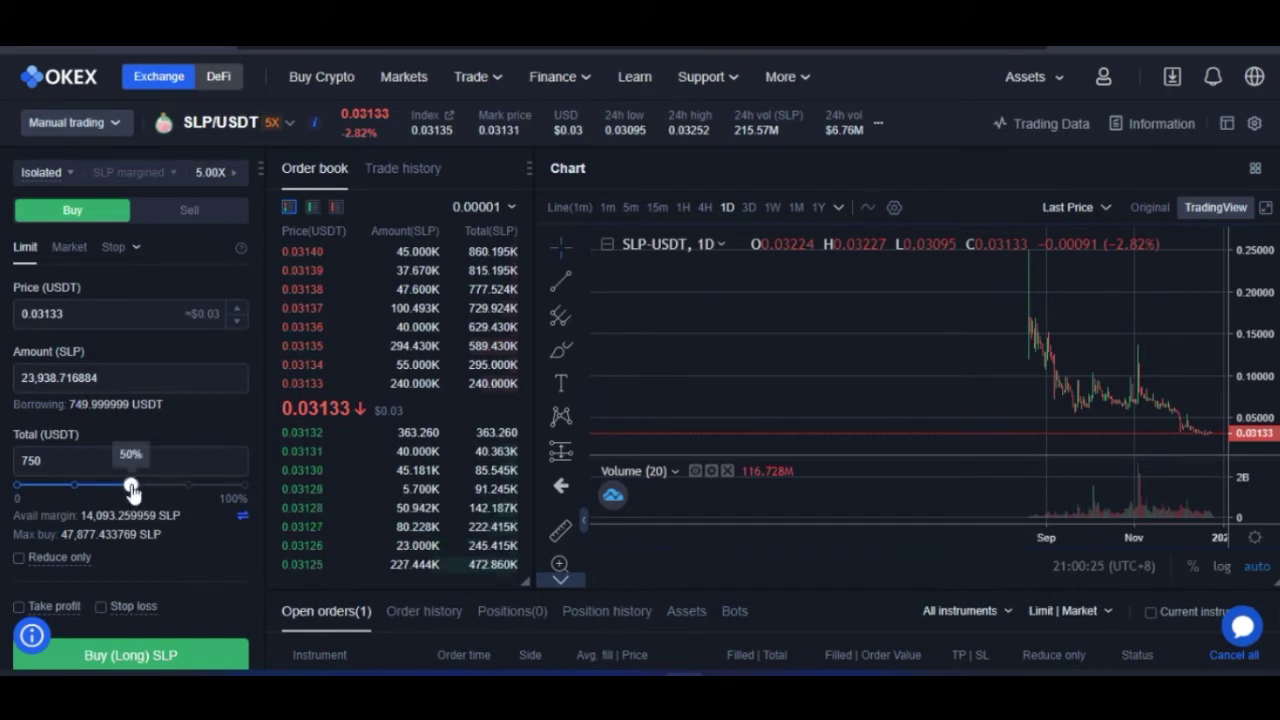
Step: Size the SLP/USDT buy order at 100%, a total of 1,500 USDT, and compare available margin, total and borrowing
{"action": "left_click", "coordinate": [245, 488]}
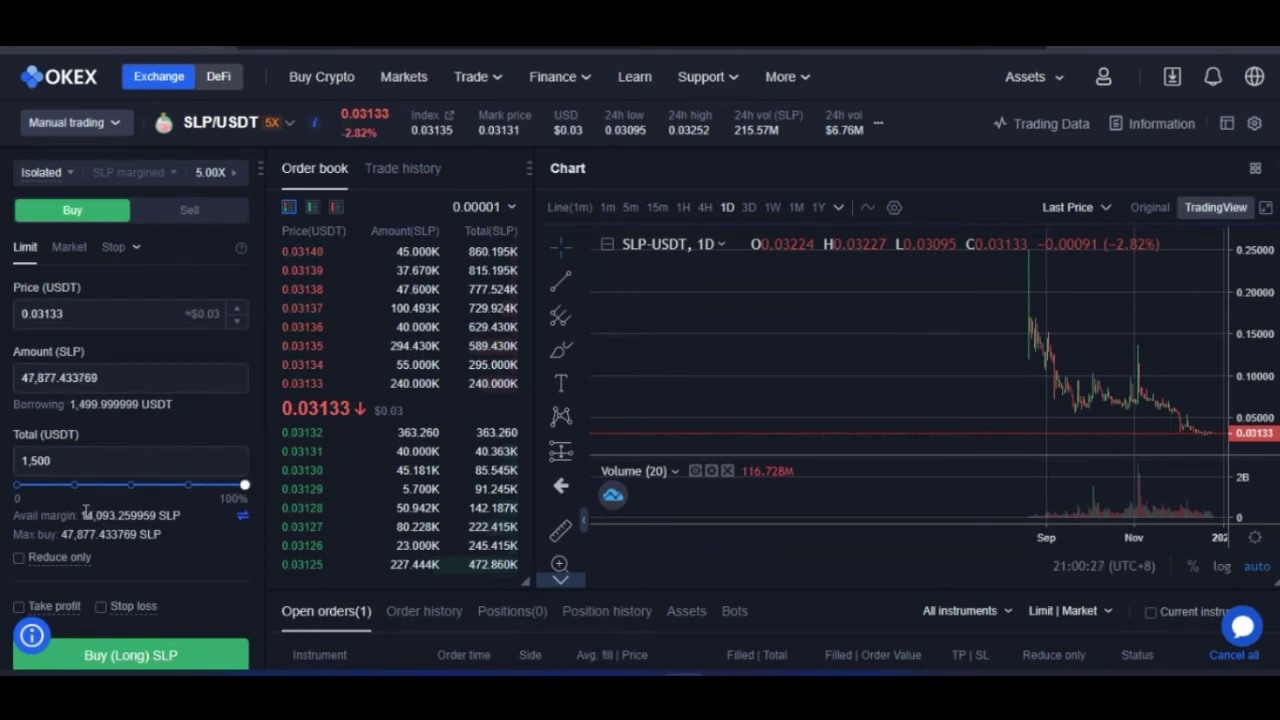
{"action": "left_click_drag", "start_coordinate": [118, 512], "coordinate": [128, 512]}
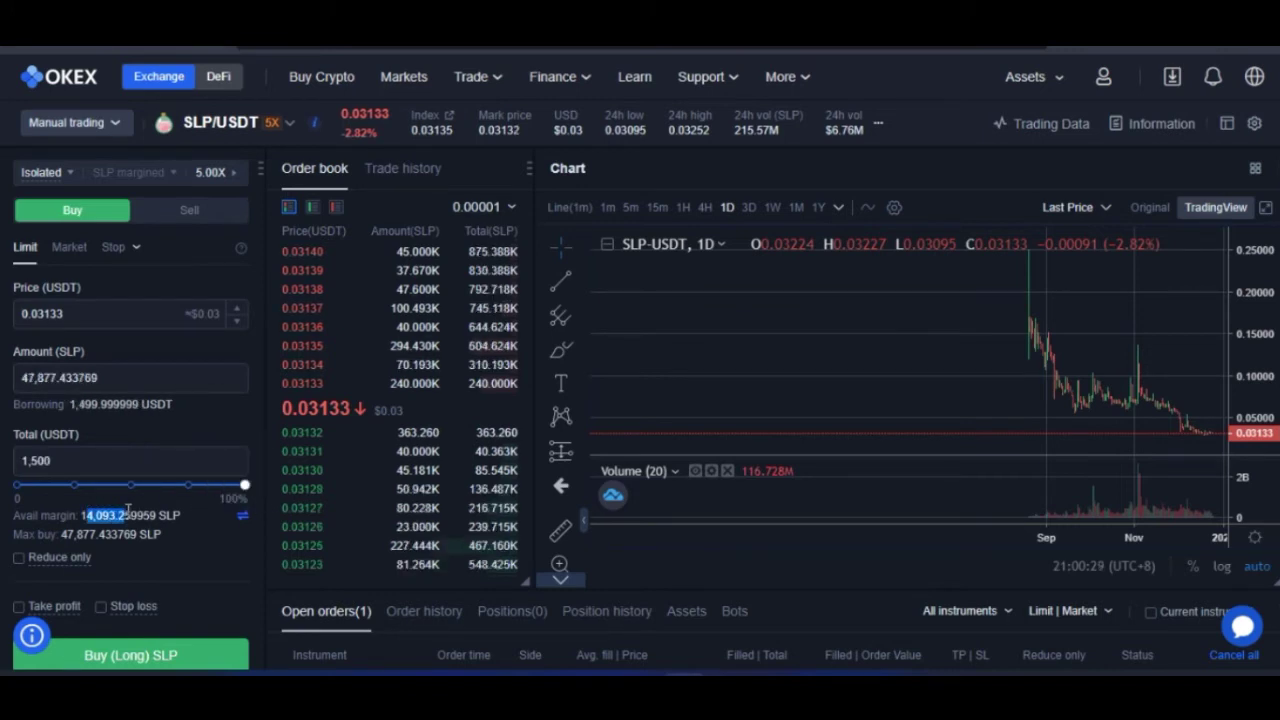
{"action": "left_click", "coordinate": [128, 512]}
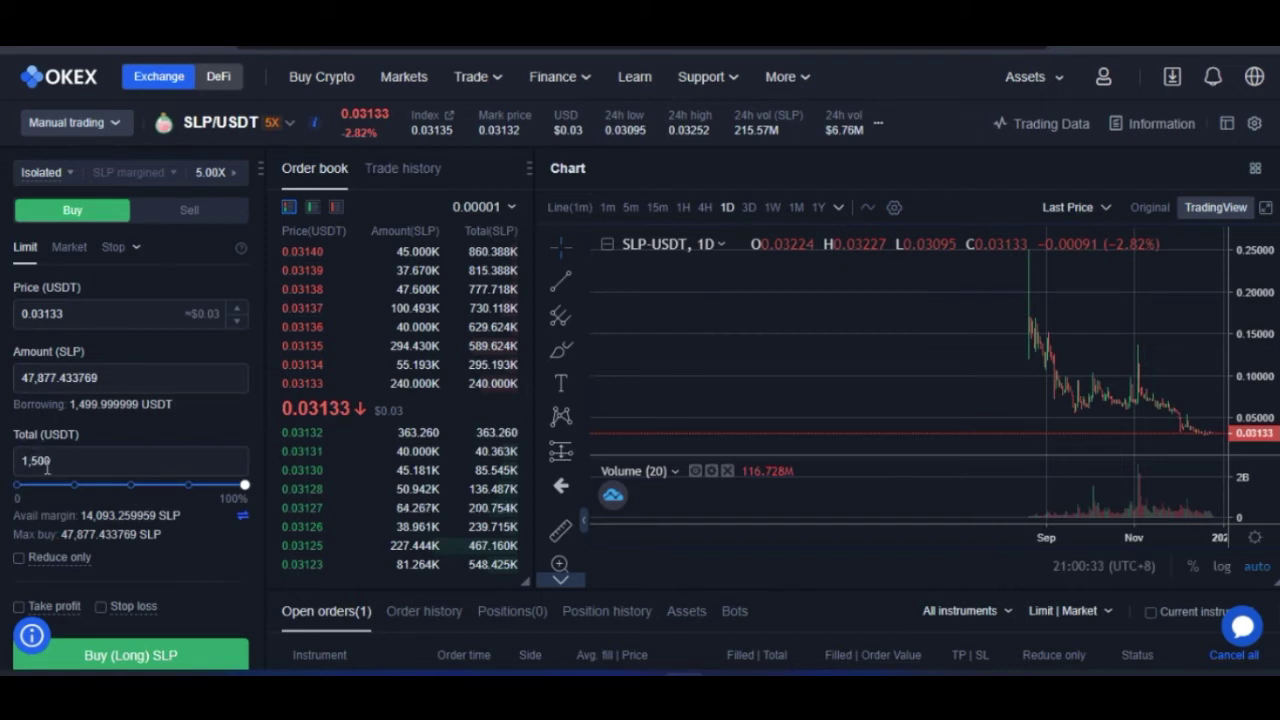
{"action": "double_click", "coordinate": [43, 460]}
{"action": "left_click", "coordinate": [147, 428]}
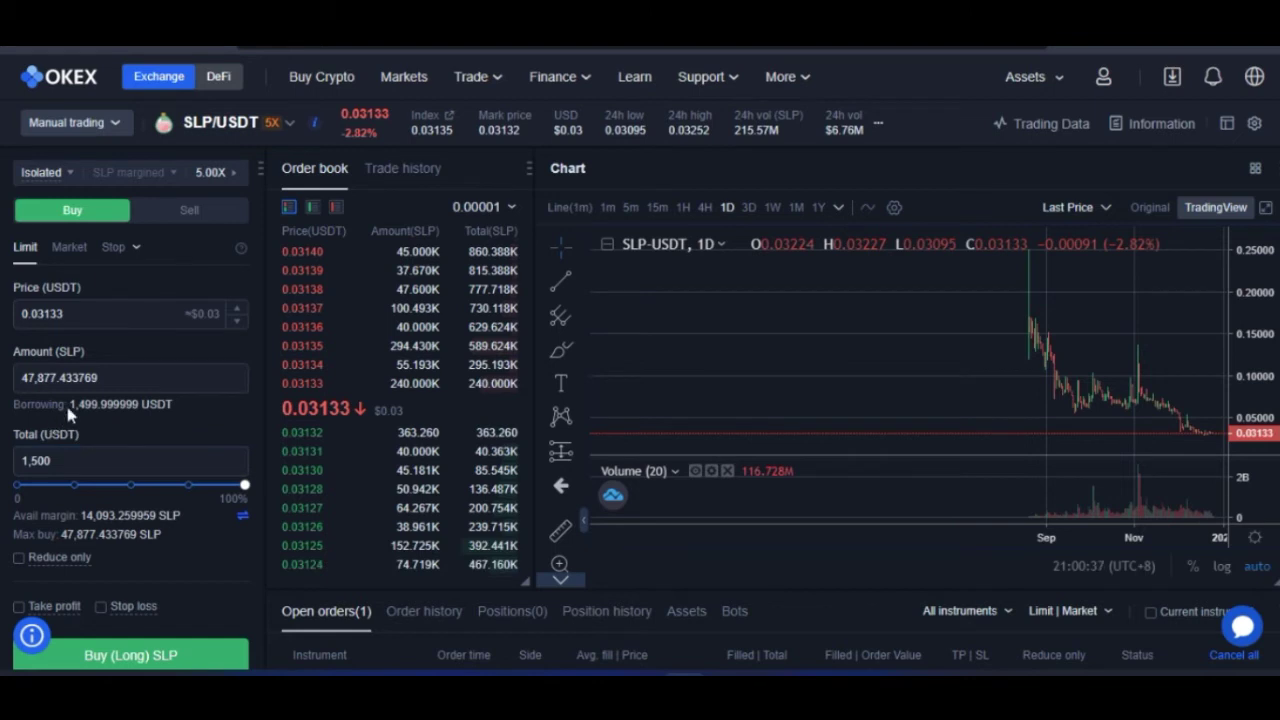
{"action": "left_click_drag", "start_coordinate": [72, 404], "coordinate": [168, 405]}
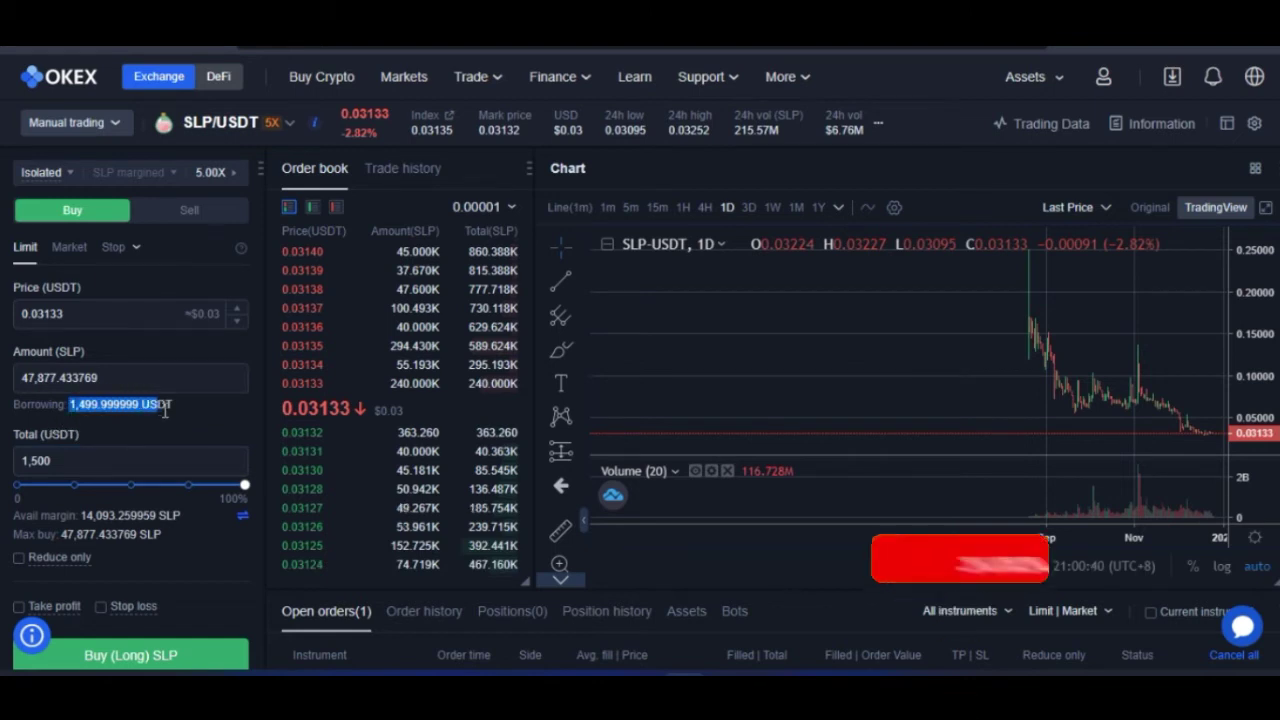
{"action": "left_click", "coordinate": [136, 430]}
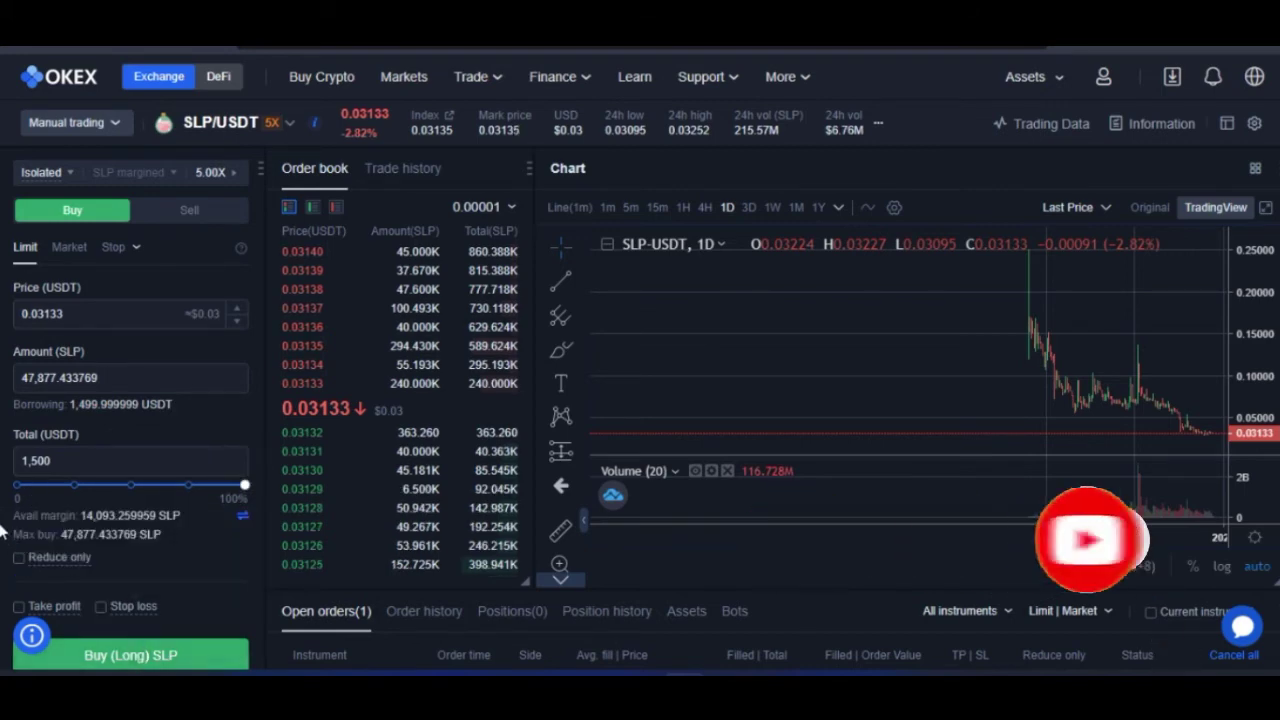
Step: Set the SLP/USDT buy order's limit price to 0.032 USDT and resize it to 100%, a total of 1,500 USDT
{"action": "scroll", "coordinate": [10, 530], "scroll_direction": "down", "scroll_amount": 3}
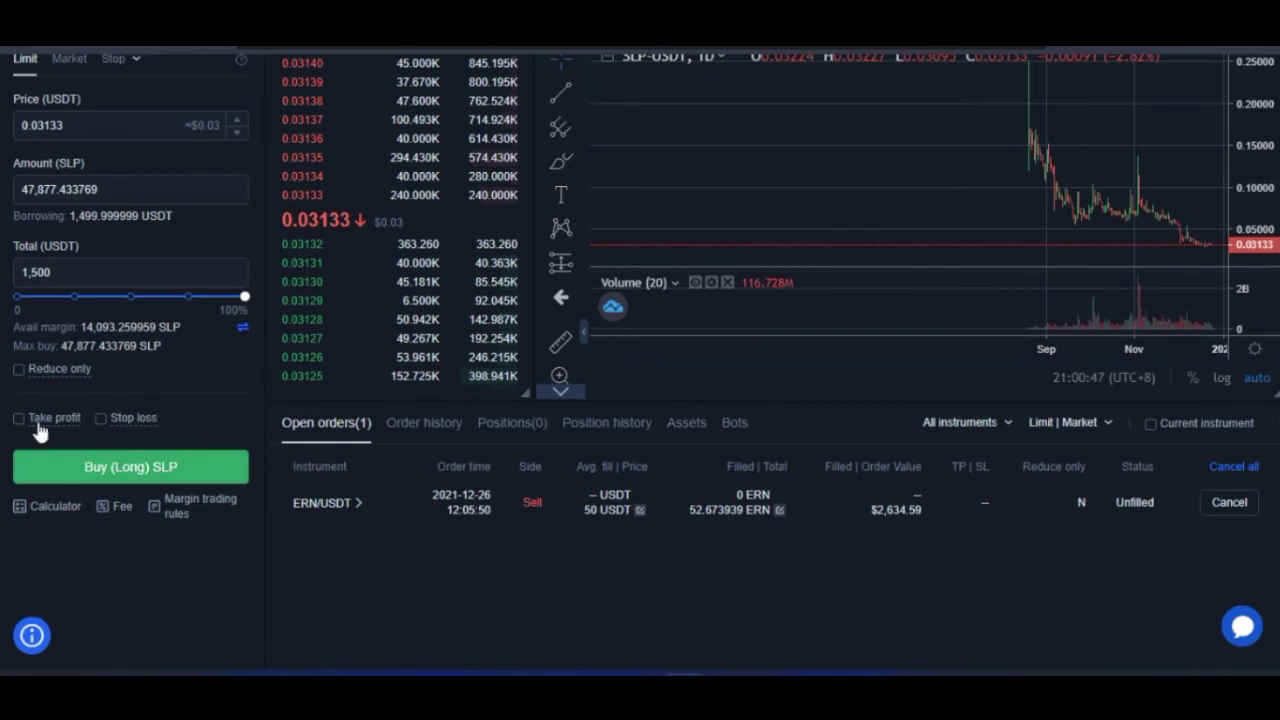
{"action": "scroll", "coordinate": [19, 535], "scroll_direction": "up", "scroll_amount": 3}
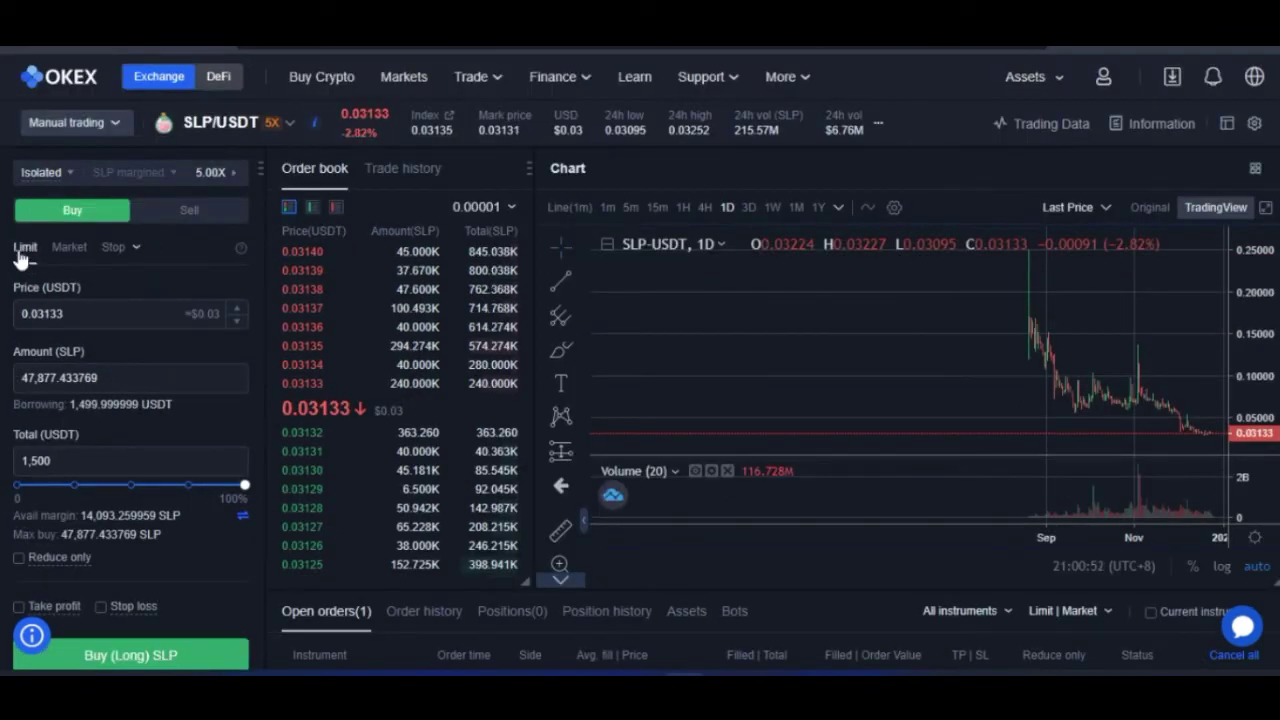
{"action": "left_click", "coordinate": [59, 313]}
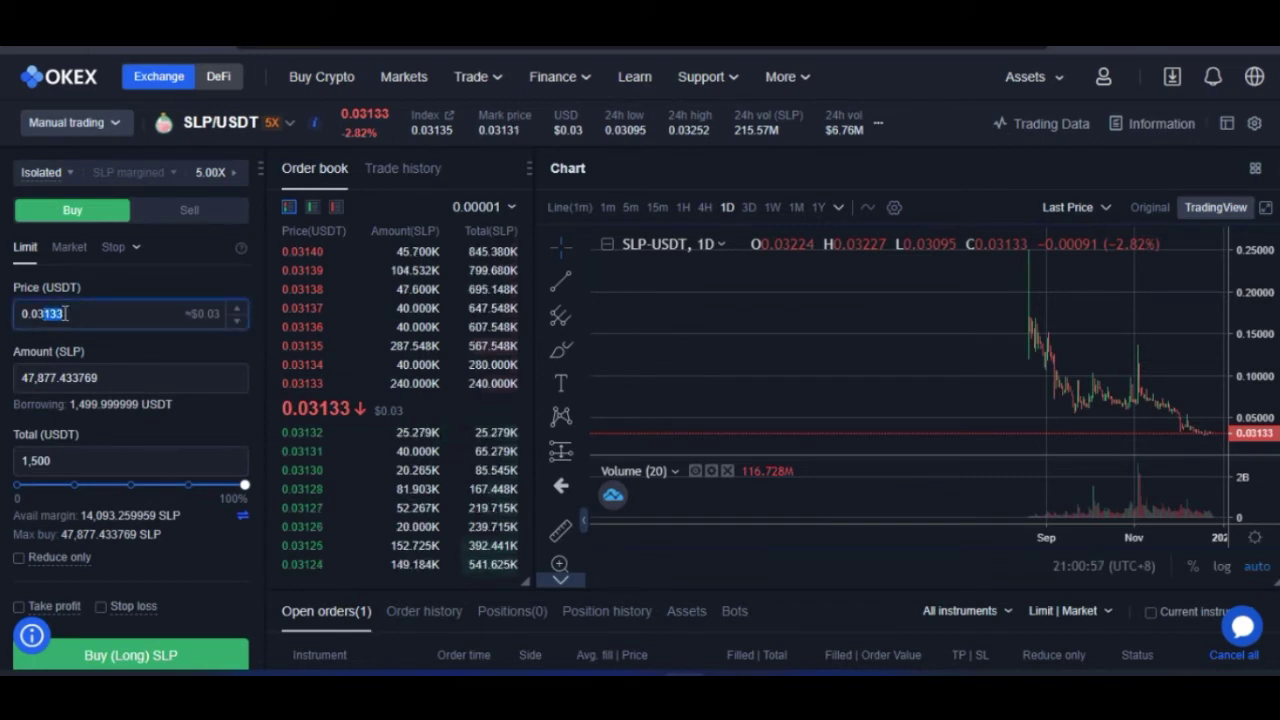
{"action": "type", "text": "2"}
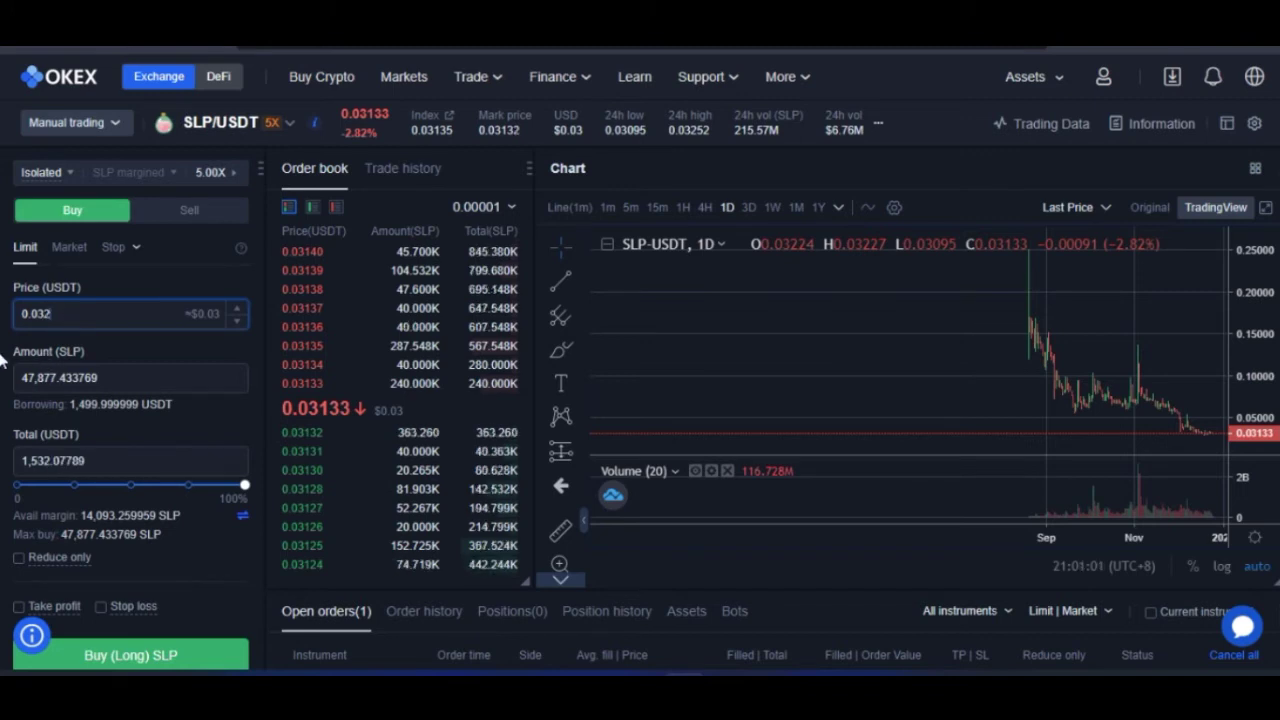
{"action": "left_click", "coordinate": [244, 485]}
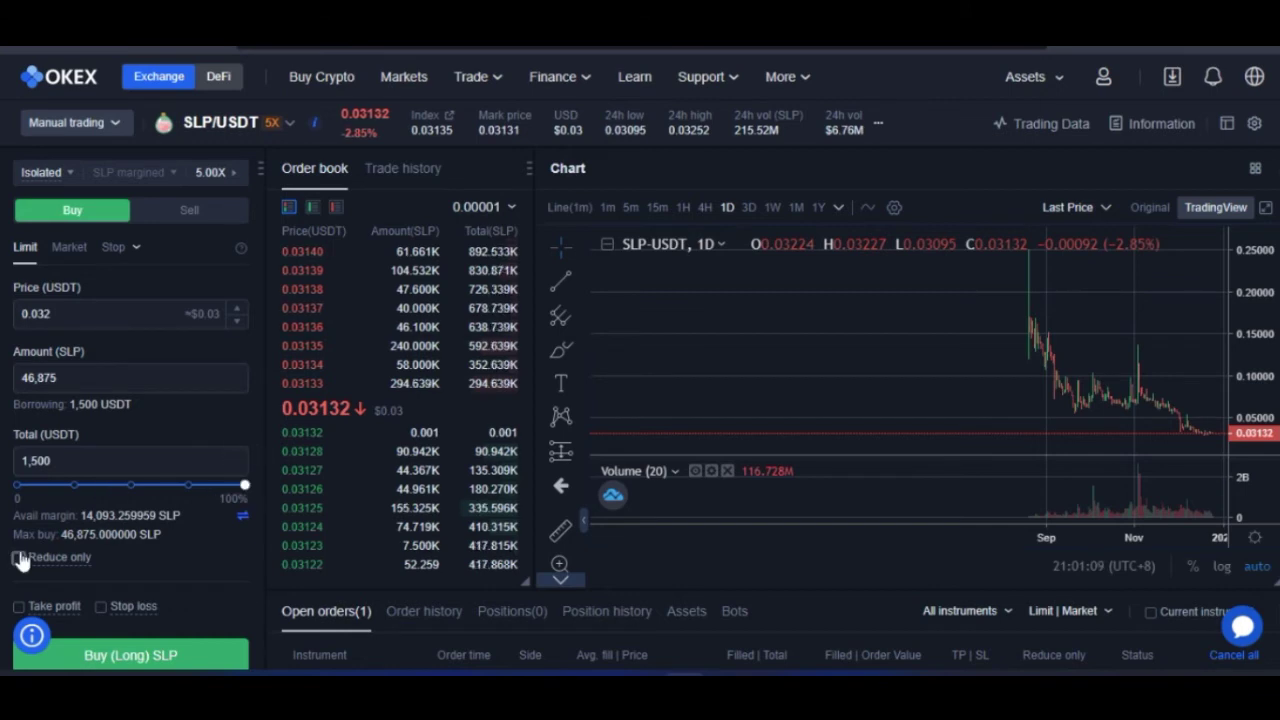
Step: Enable take profit on the SLP/USDT buy order and set its trigger price to 0.035 USDT
{"action": "scroll", "coordinate": [20, 555], "scroll_direction": "down", "scroll_amount": 1}
{"action": "left_click", "coordinate": [18, 512]}
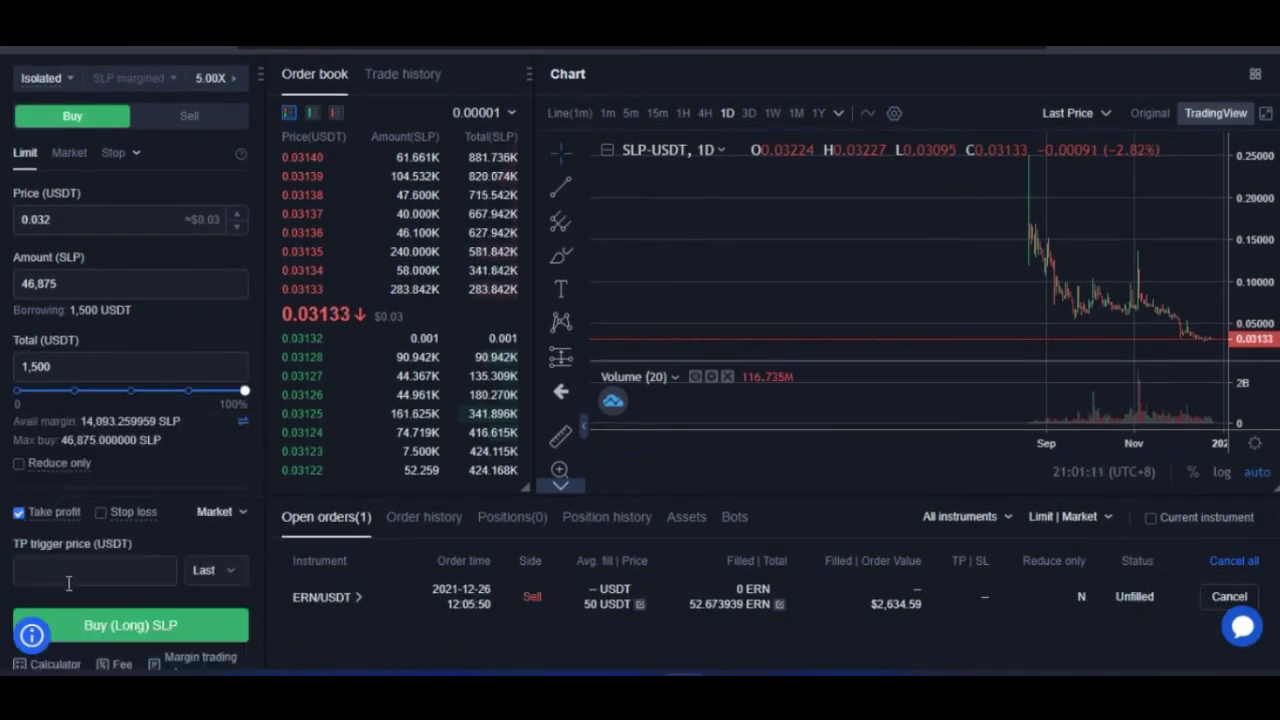
{"action": "scroll", "coordinate": [55, 402], "scroll_direction": "up", "scroll_amount": 1}
{"action": "double_click", "coordinate": [24, 314]}
{"action": "scroll", "coordinate": [8, 560], "scroll_direction": "down", "scroll_amount": 2}
{"action": "left_click", "coordinate": [72, 478]}
{"action": "type", "text": "0"}
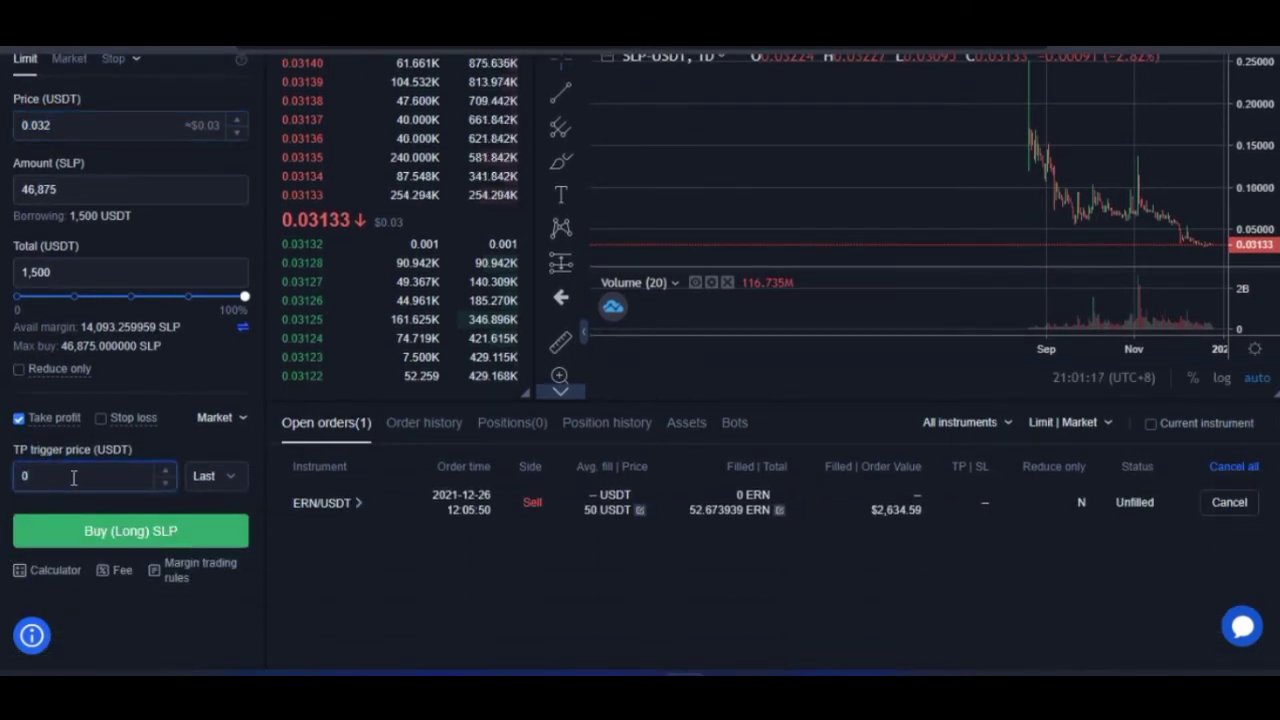
{"action": "type", "text": ".03"}
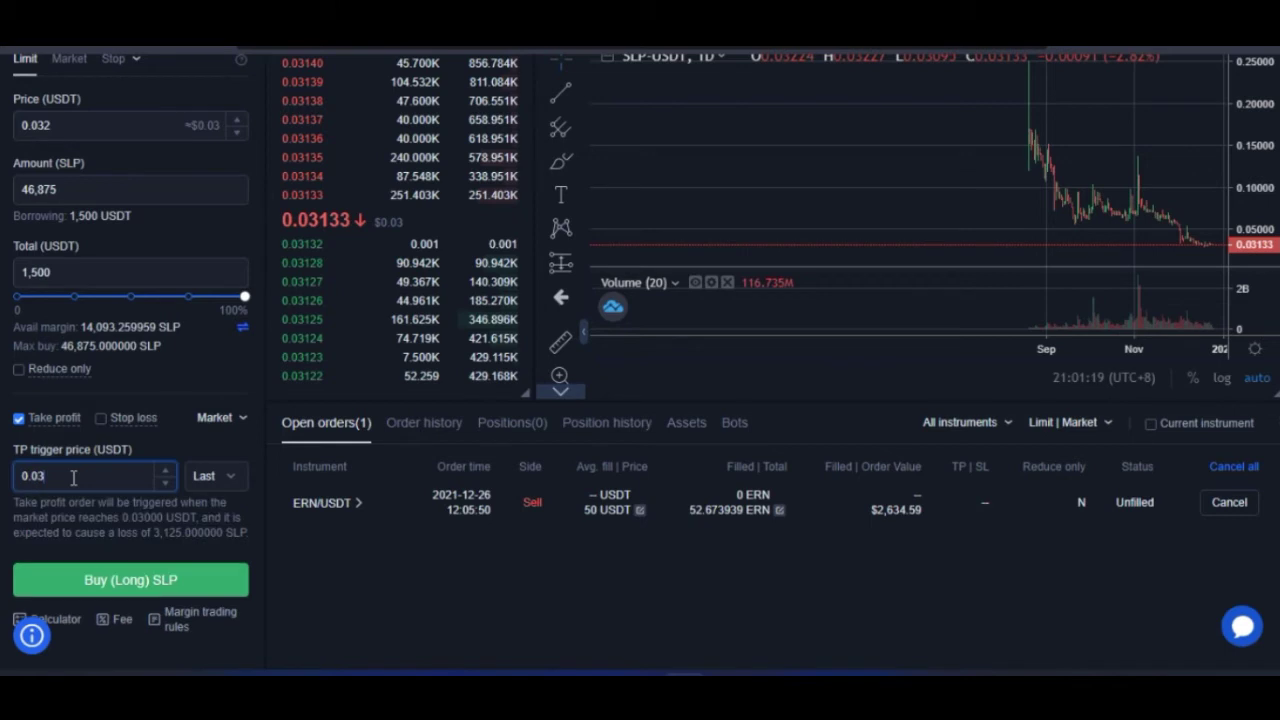
{"action": "type", "text": "5"}
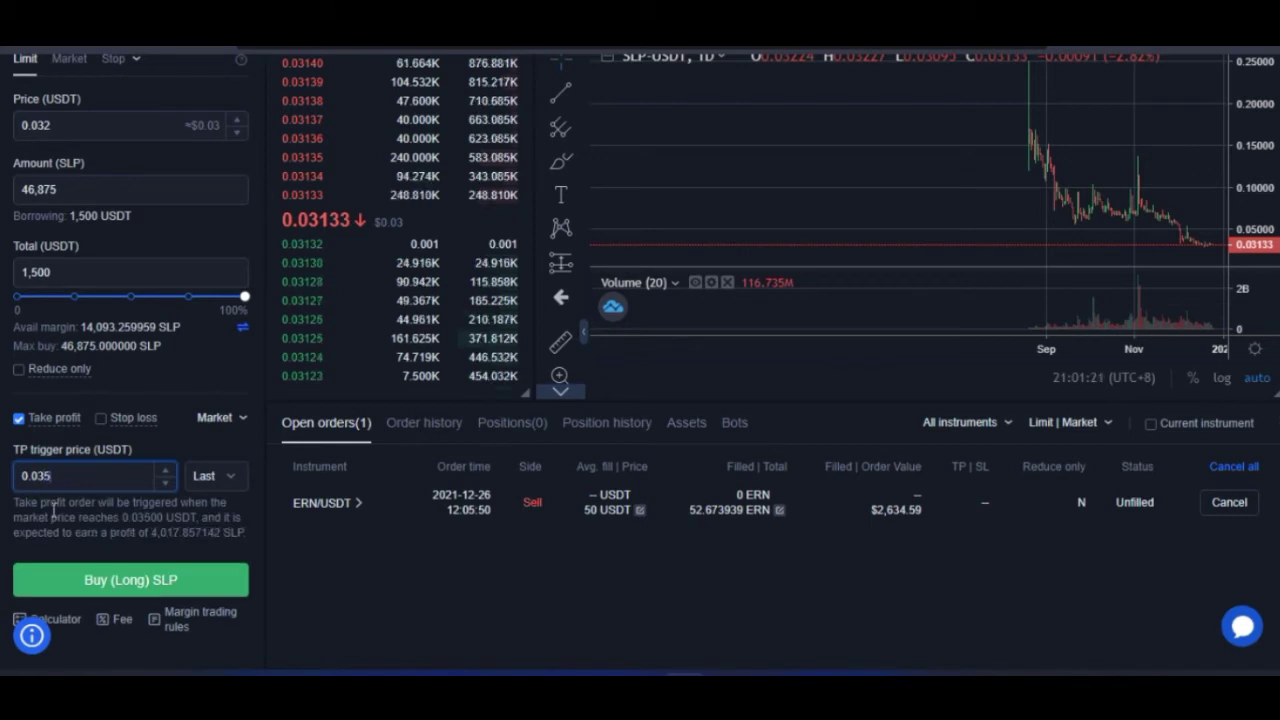
{"action": "left_click", "coordinate": [150, 458]}
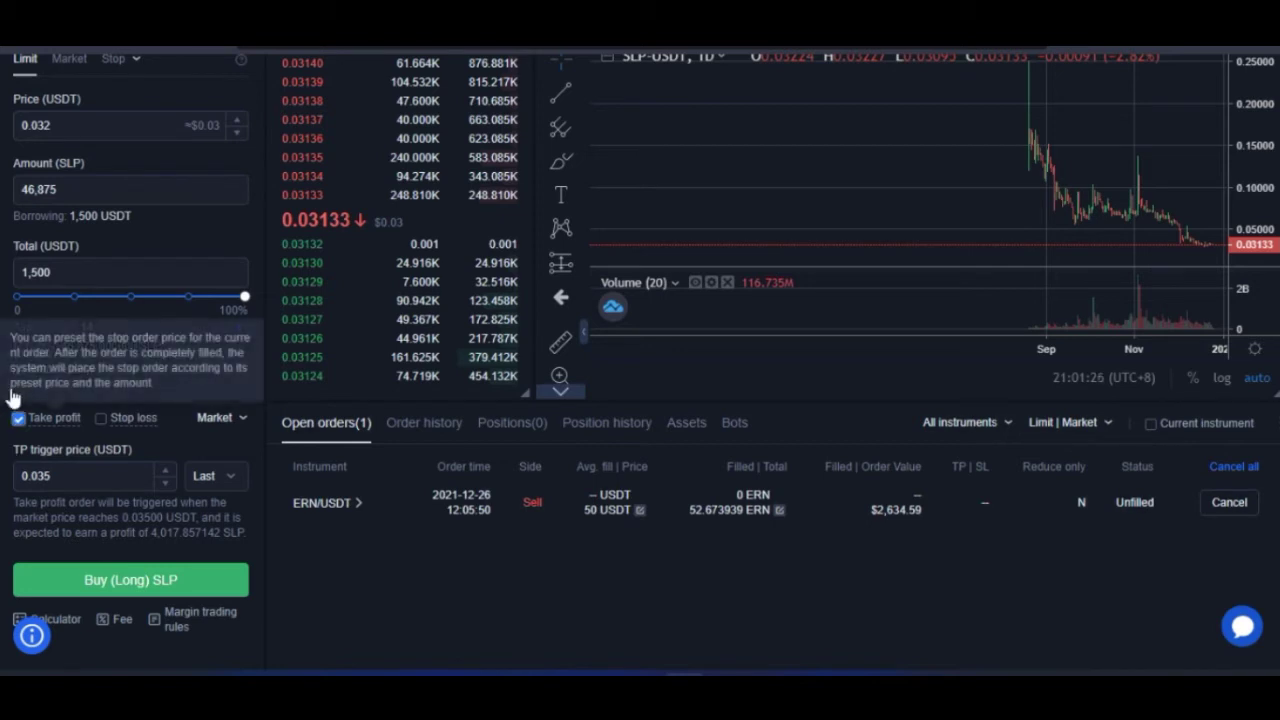
Step: Examine the borrowing amount of the SLP/USDT buy order against its amount and total at 100% size
{"action": "scroll", "coordinate": [118, 375], "scroll_direction": "up", "scroll_amount": 2}
{"action": "scroll", "coordinate": [95, 385], "scroll_direction": "down", "scroll_amount": 1}
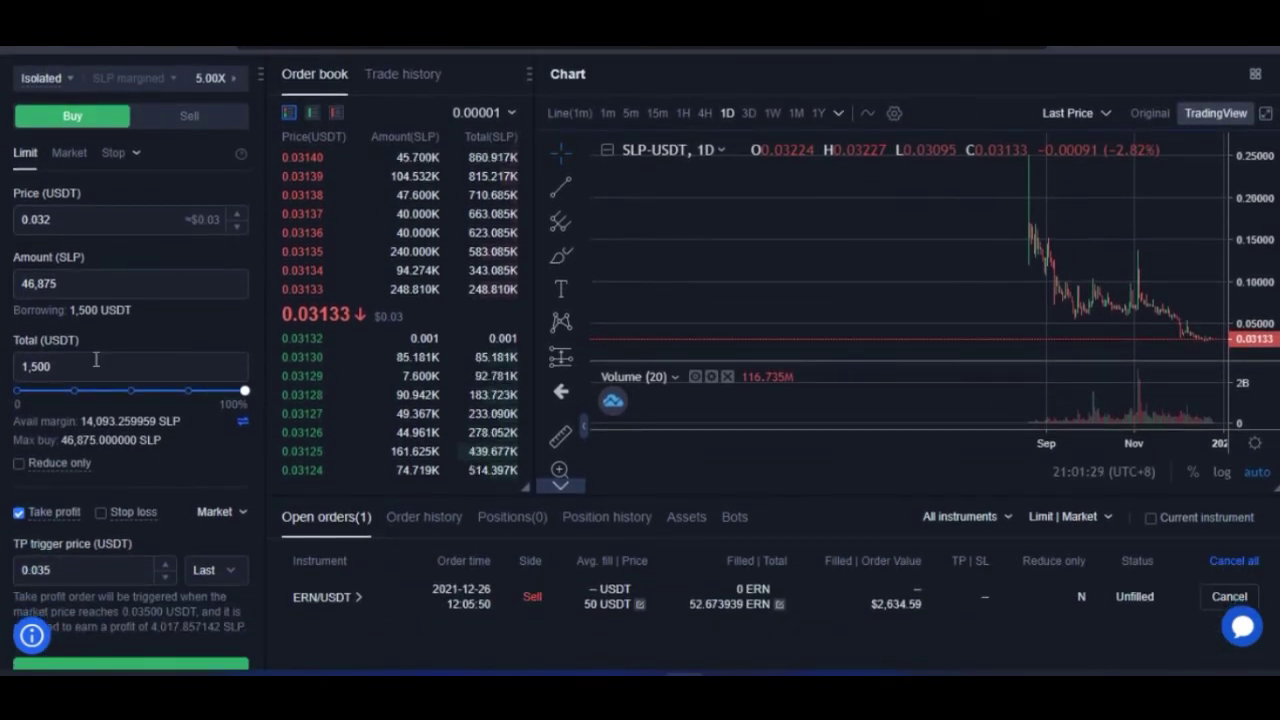
{"action": "scroll", "coordinate": [110, 402], "scroll_direction": "up", "scroll_amount": 1}
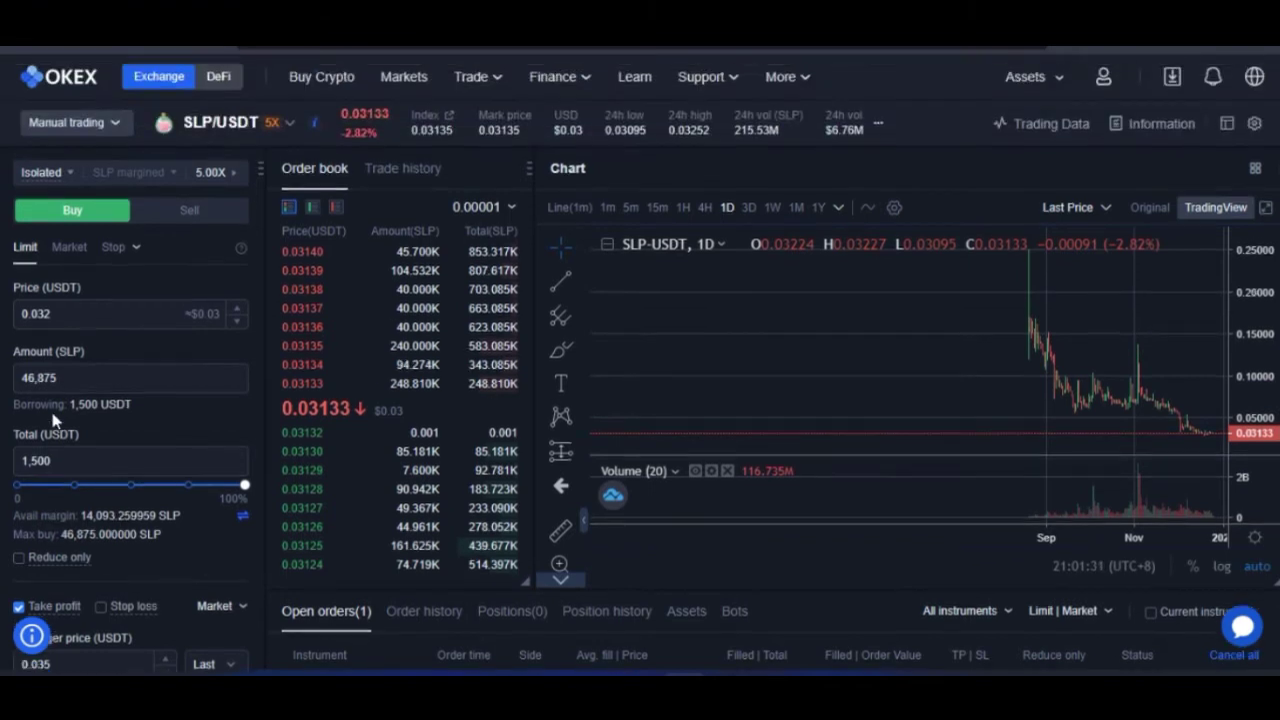
{"action": "left_click", "coordinate": [140, 487]}
{"action": "left_click_drag", "start_coordinate": [140, 487], "coordinate": [329, 491]}
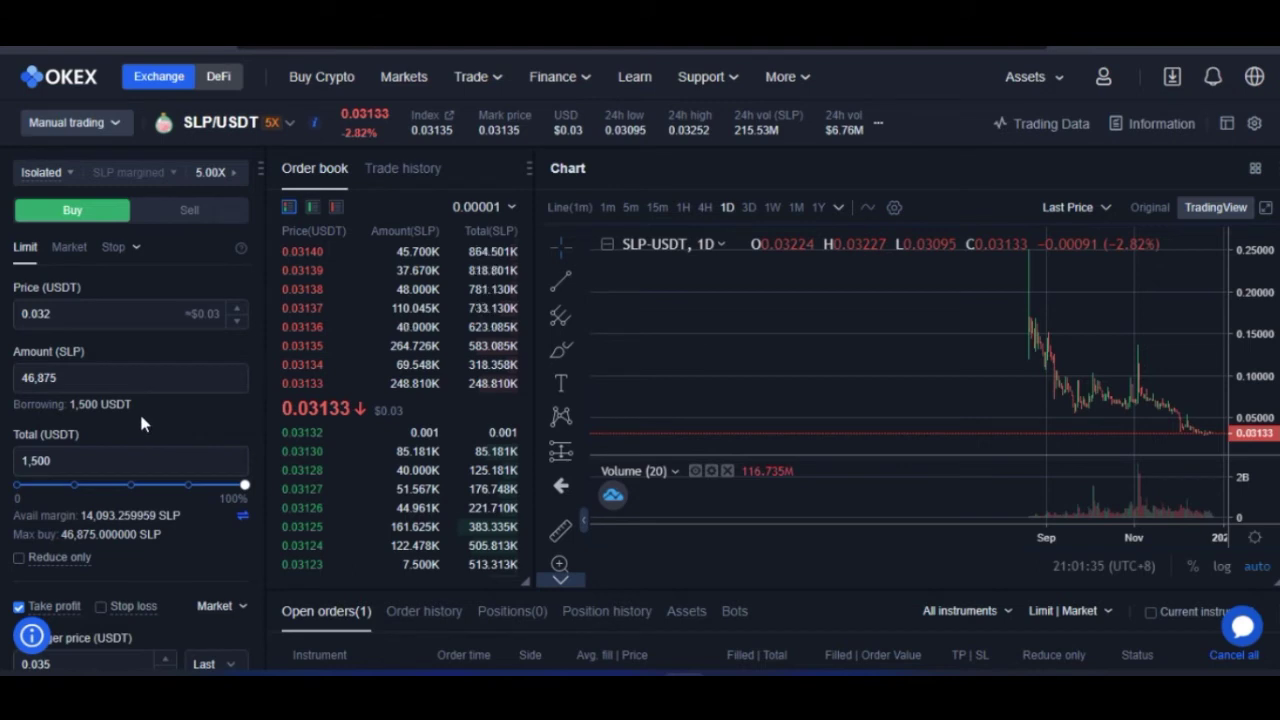
{"action": "left_click_drag", "start_coordinate": [139, 400], "coordinate": [80, 402]}
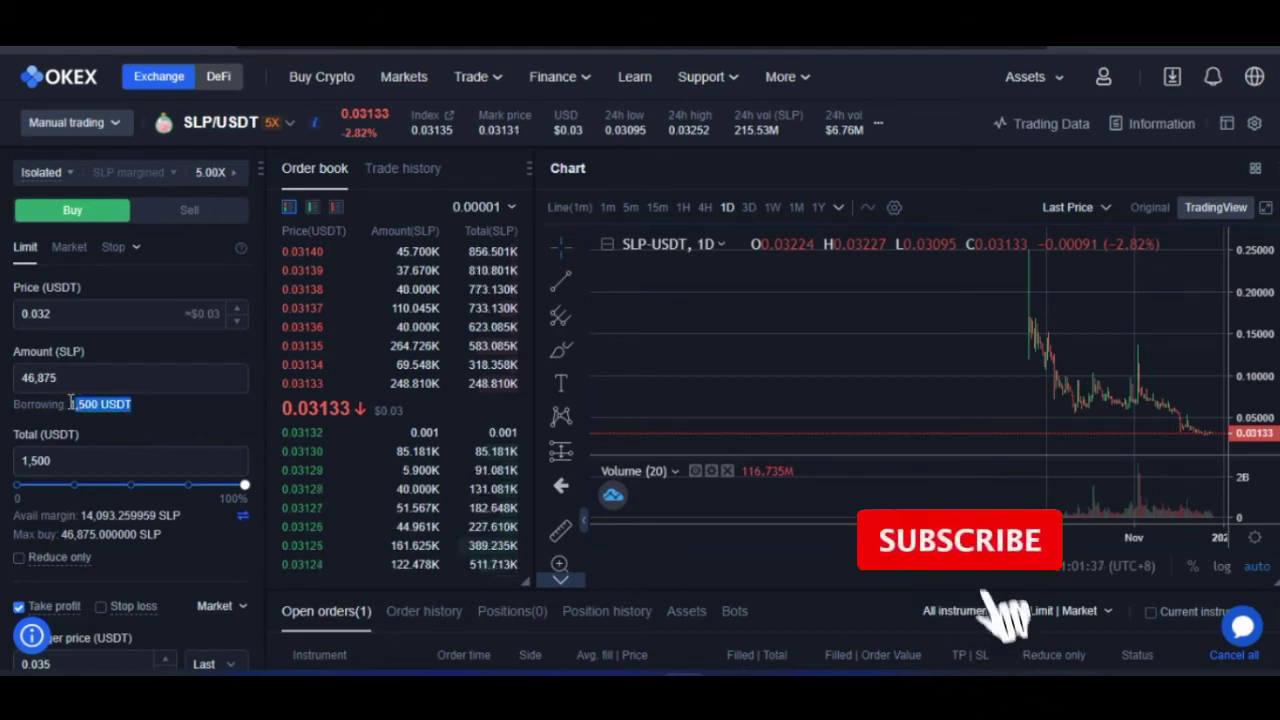
{"action": "left_click", "coordinate": [2, 421]}
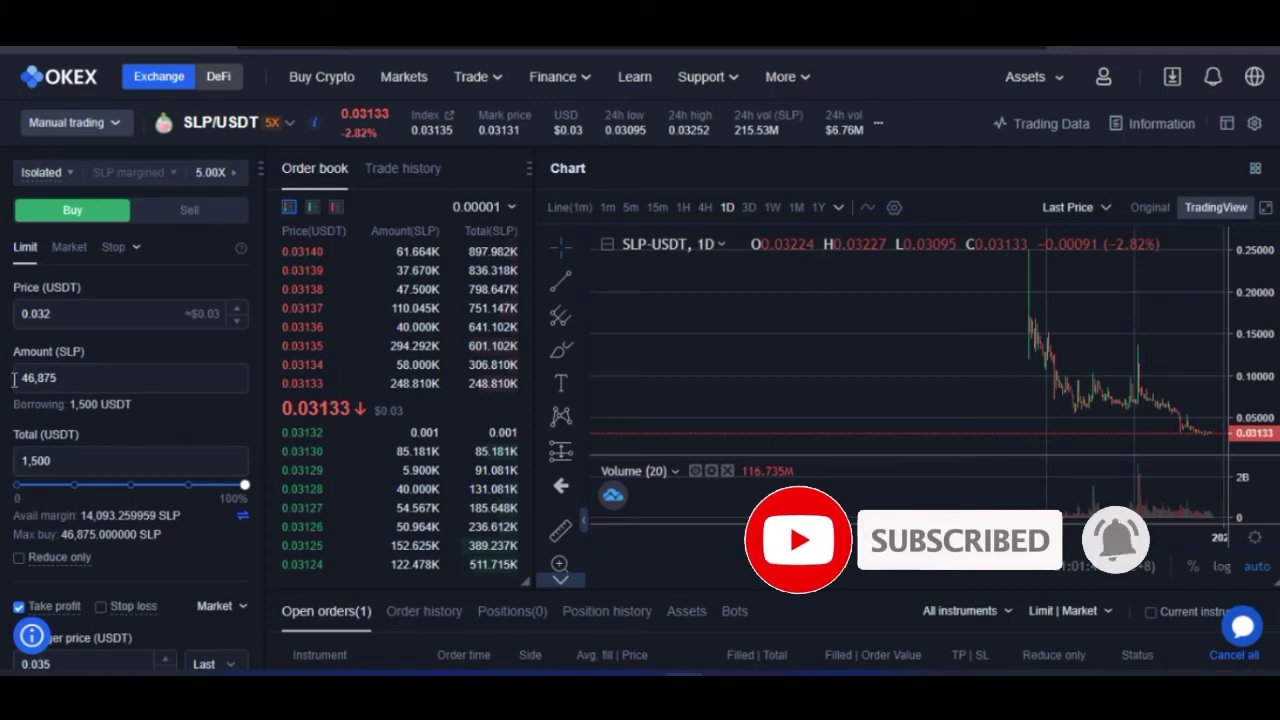
{"action": "scroll", "coordinate": [17, 417], "scroll_direction": "down", "scroll_amount": 2}
{"action": "left_click_drag", "start_coordinate": [70, 215], "coordinate": [108, 215]}
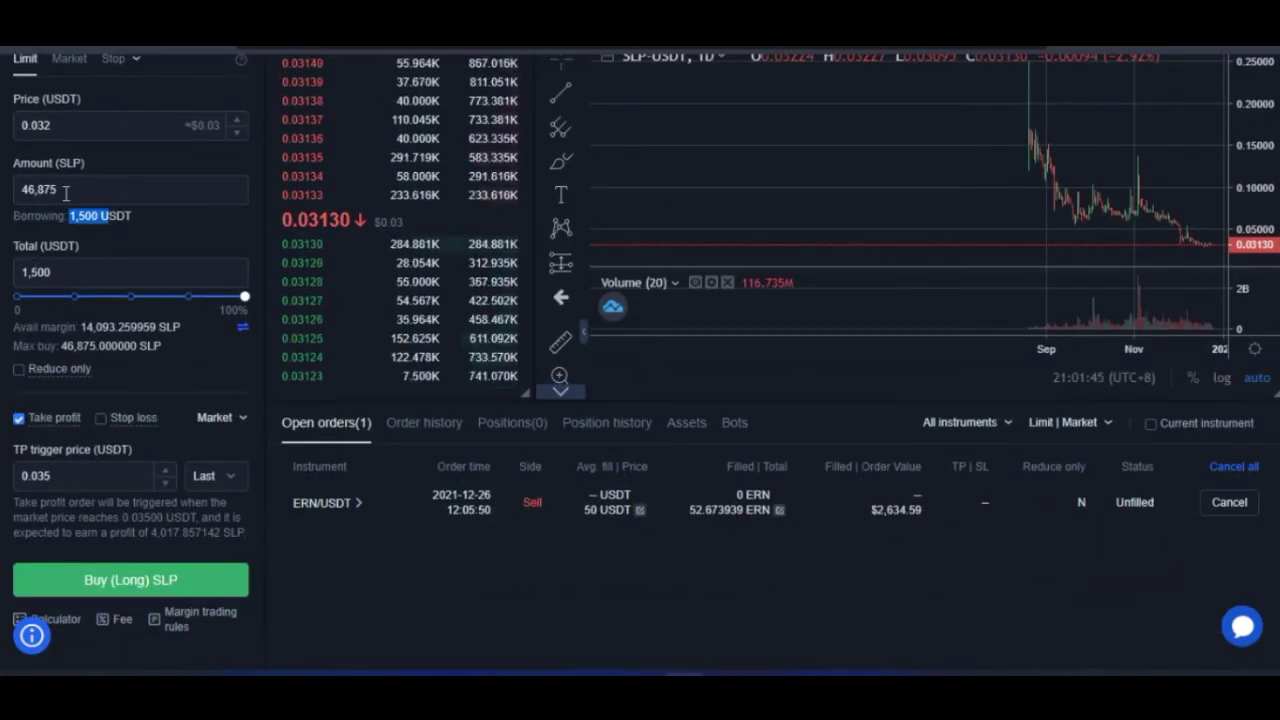
{"action": "left_click", "coordinate": [244, 298]}
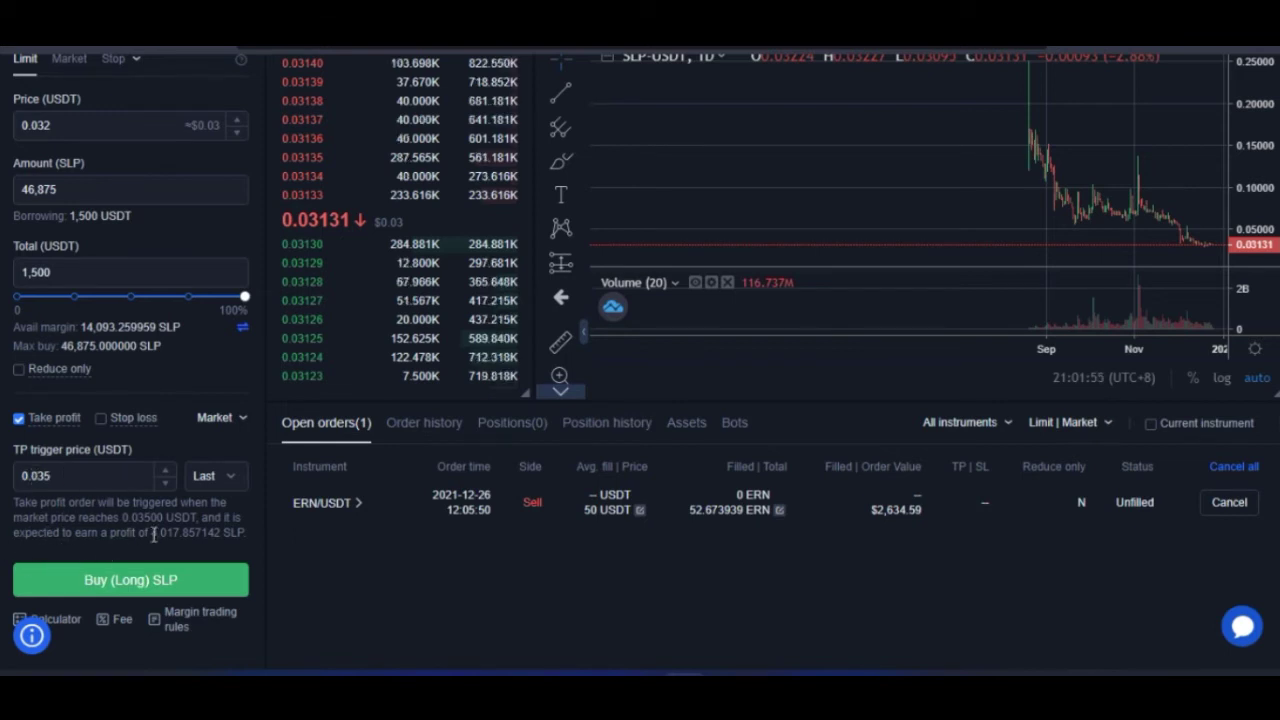
Step: Examine the take profit order's expected profit in SLP and review the buy order's settings
{"action": "left_click_drag", "start_coordinate": [171, 532], "coordinate": [229, 534]}
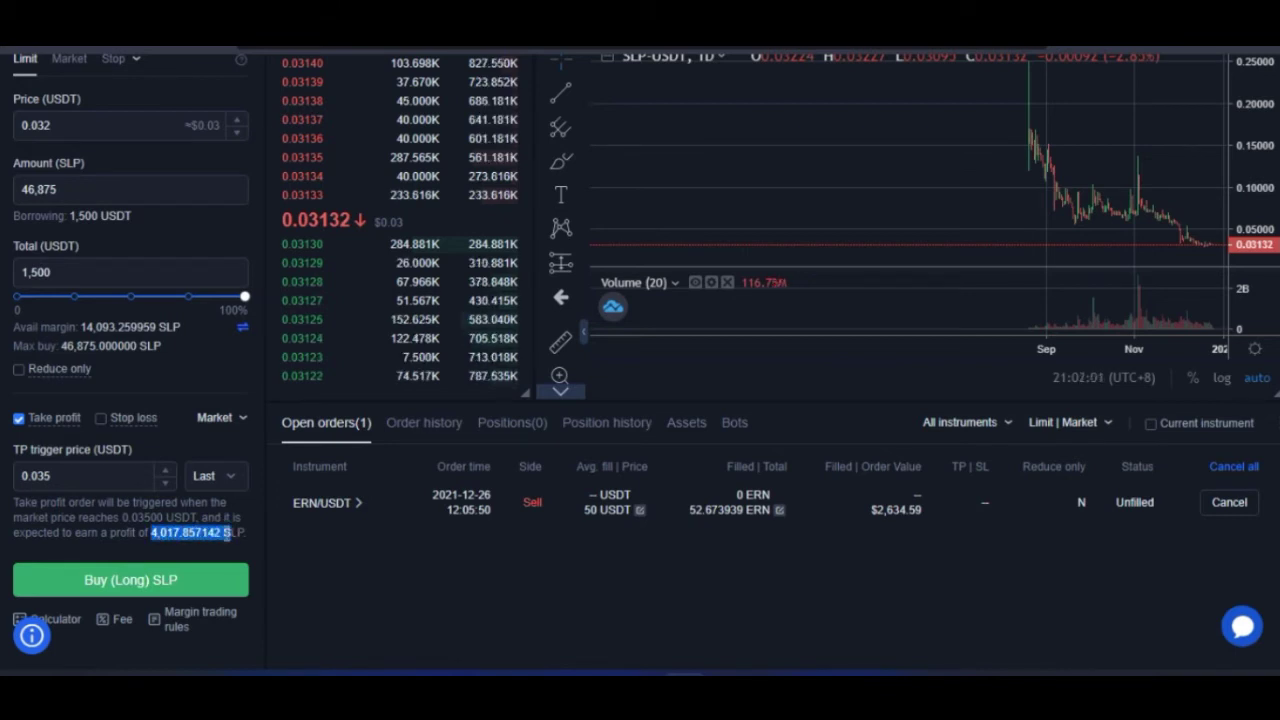
{"action": "left_click", "coordinate": [172, 548]}
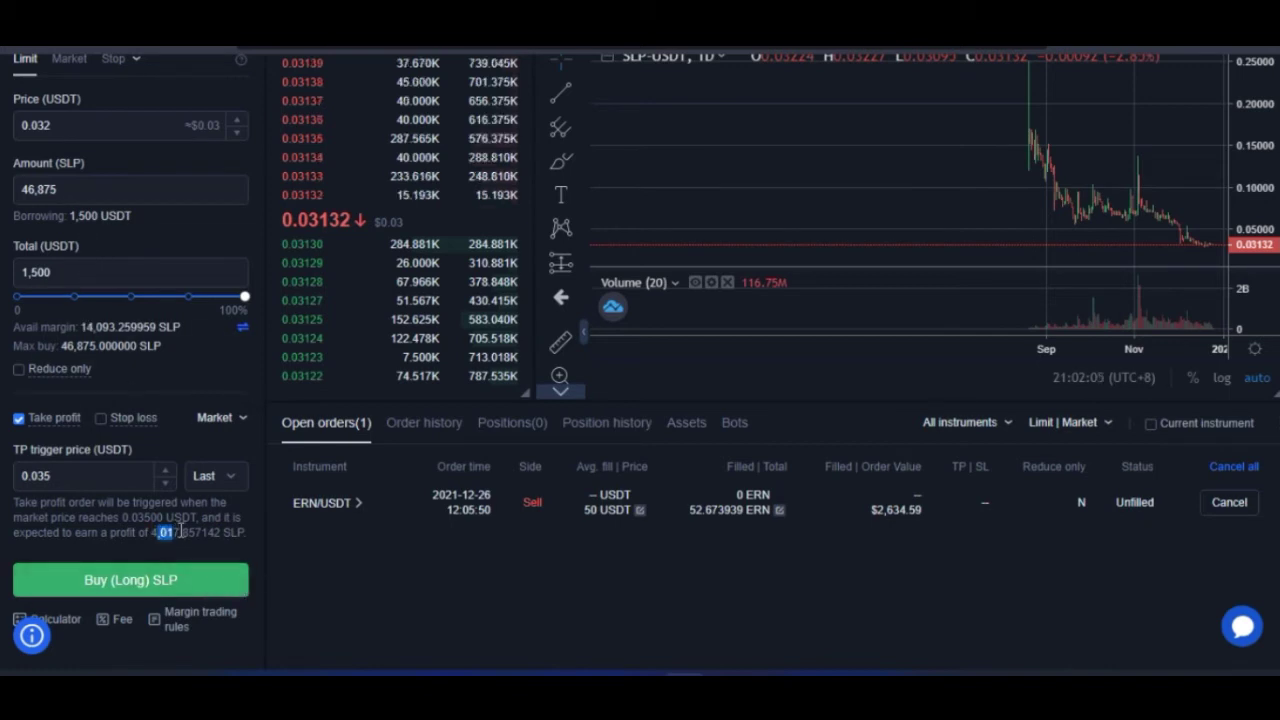
{"action": "left_click_drag", "start_coordinate": [153, 533], "coordinate": [235, 529]}
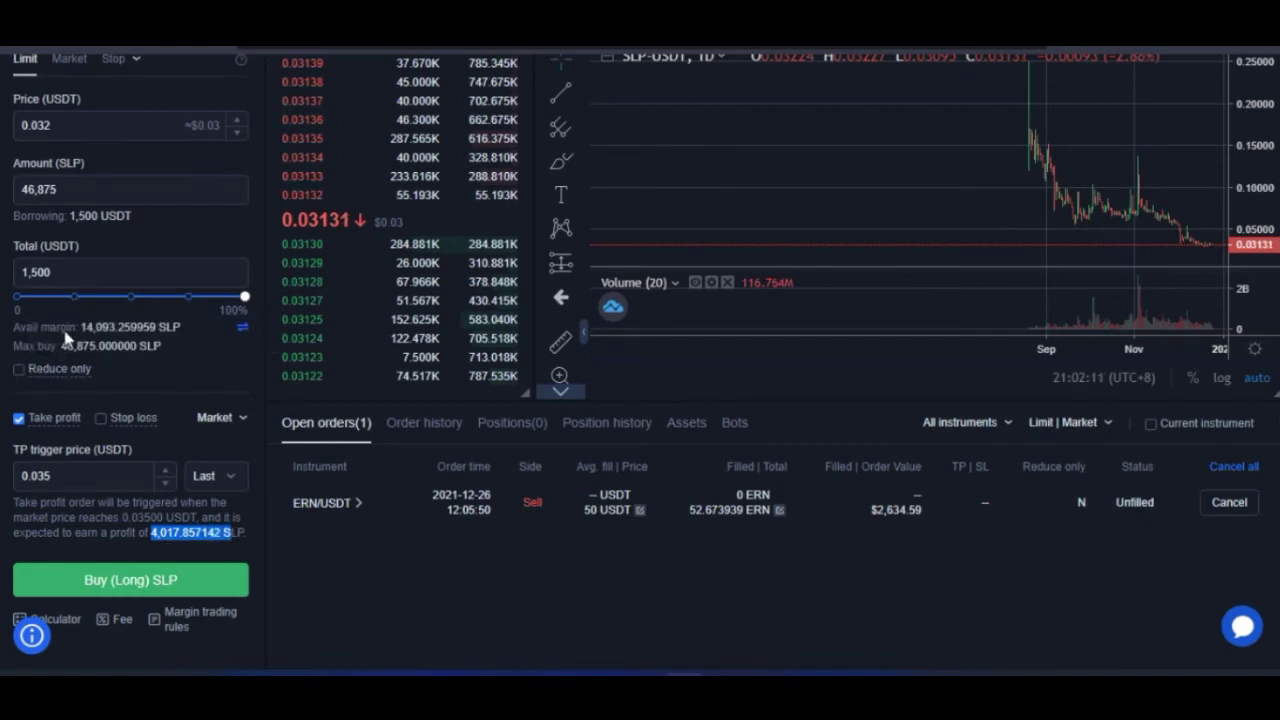
{"action": "scroll", "coordinate": [18, 545], "scroll_direction": "up", "scroll_amount": 1}
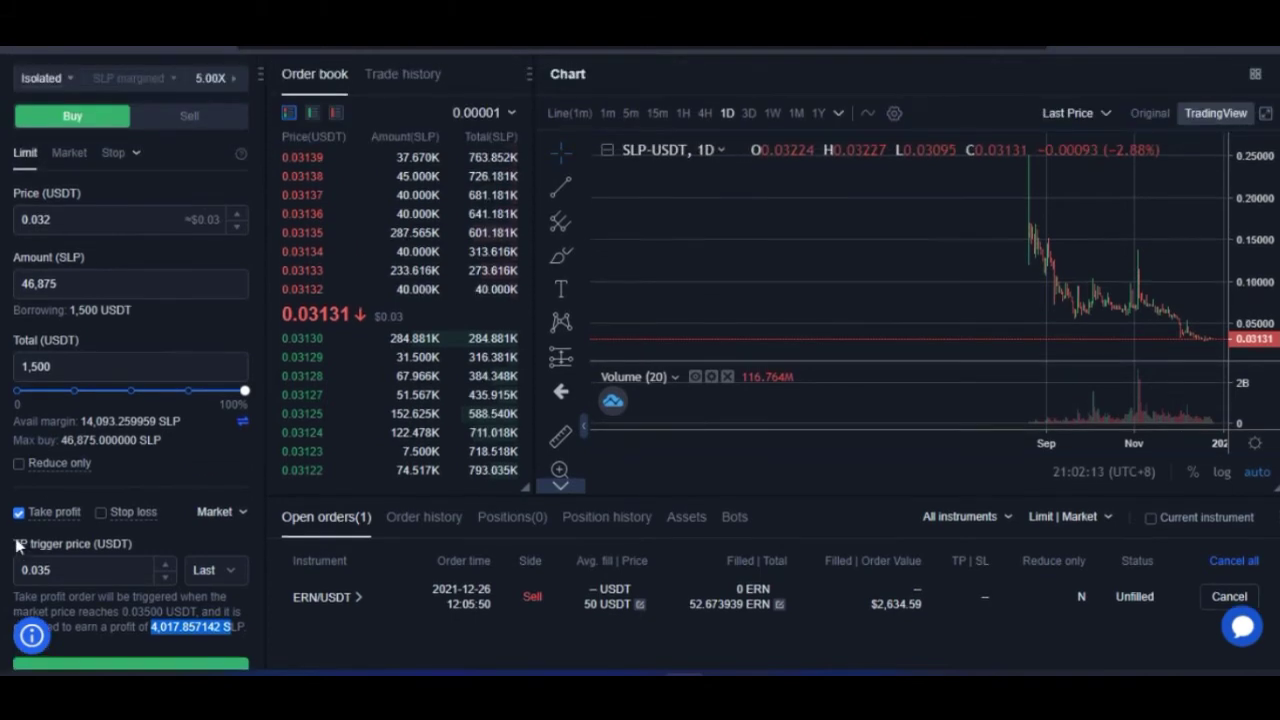
{"action": "scroll", "coordinate": [155, 170], "scroll_direction": "up", "scroll_amount": 1}
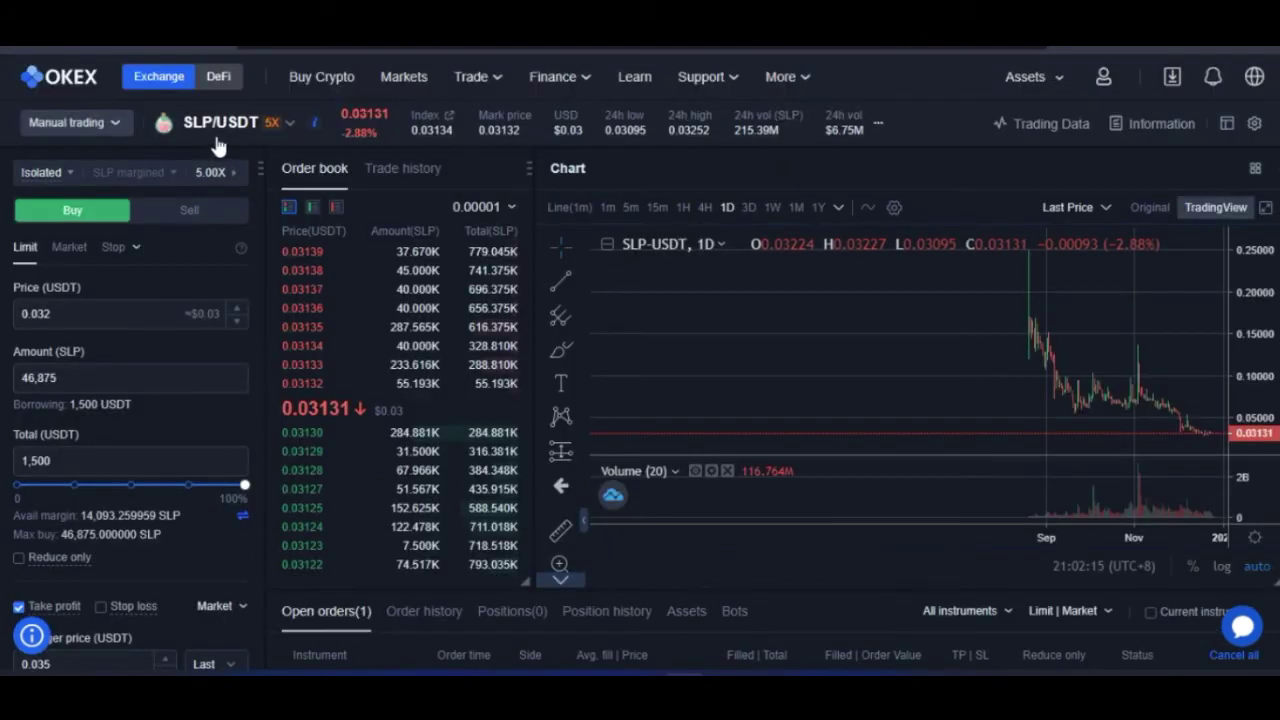
{"action": "scroll", "coordinate": [115, 378], "scroll_direction": "down", "scroll_amount": 3}
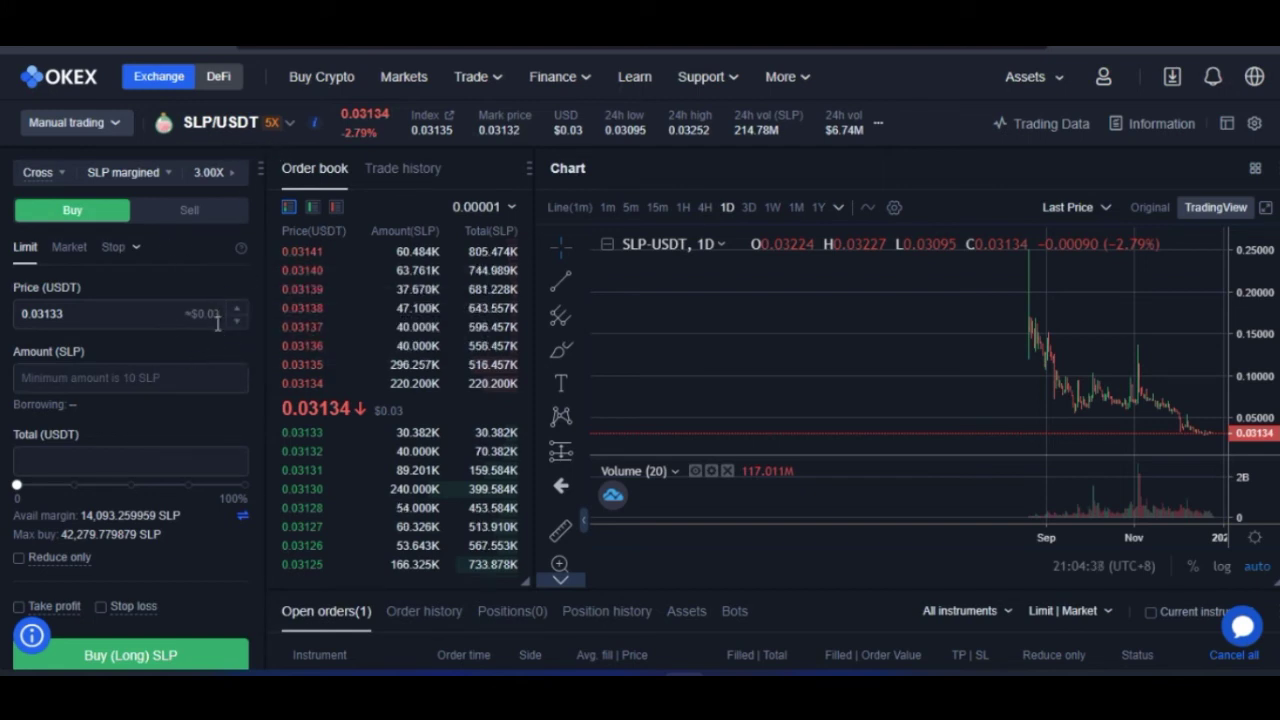
Step: Load the ETH/USDT 10X pair from the margin instruments
{"action": "left_click", "coordinate": [240, 128]}
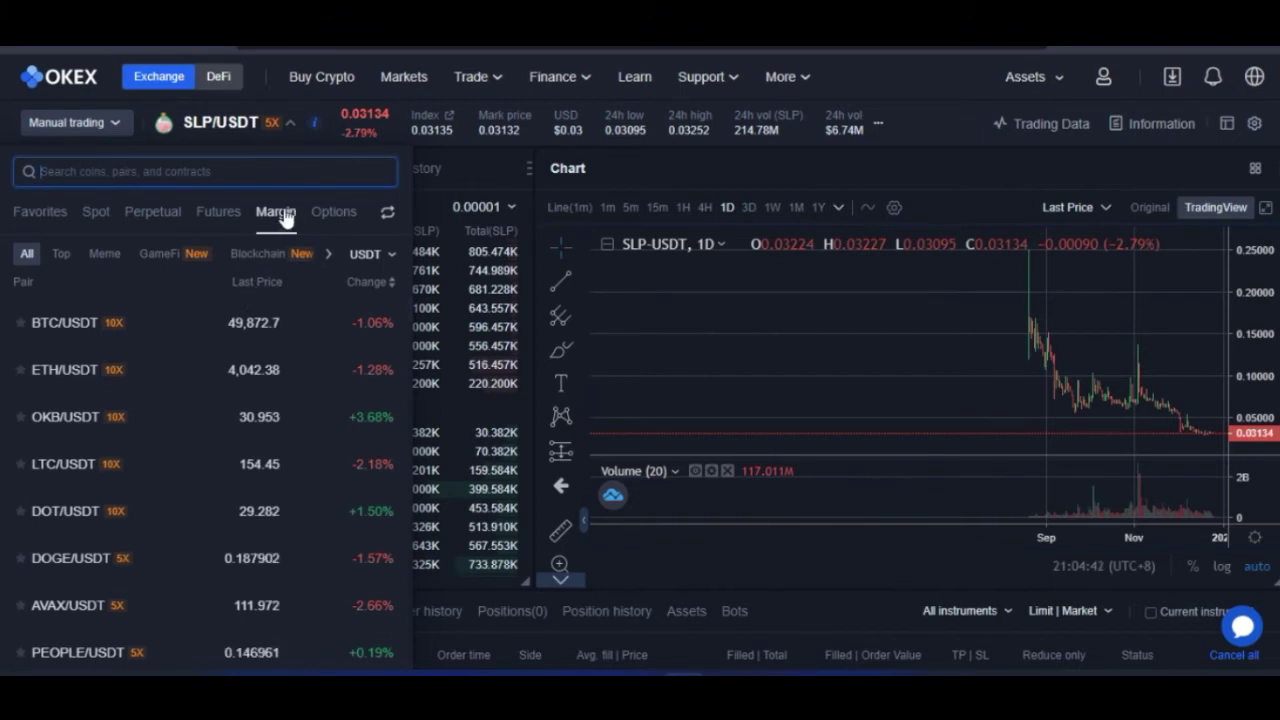
{"action": "left_click", "coordinate": [60, 370]}
{"action": "mouse_move", "coordinate": [172, 298]}
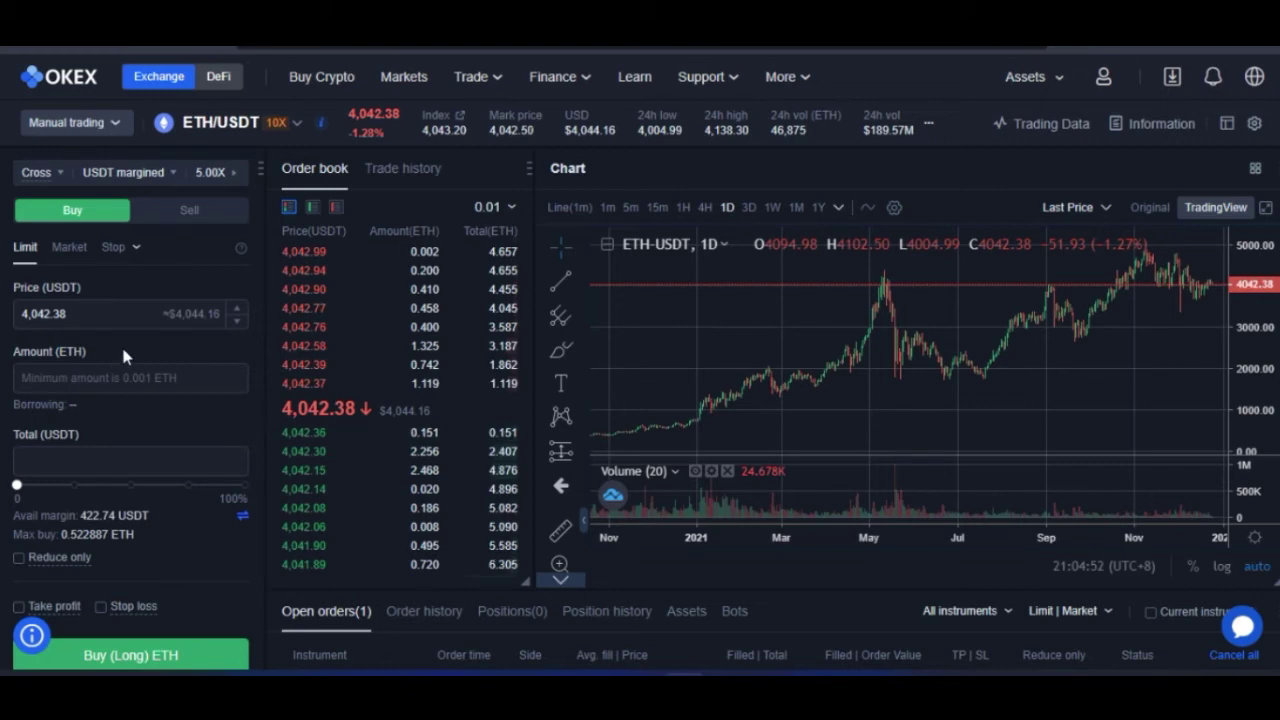
Step: Switch the ETH/USDT buy order to isolated margin mode and check the available ETH margin
{"action": "left_click", "coordinate": [60, 176]}
{"action": "left_click", "coordinate": [48, 245]}
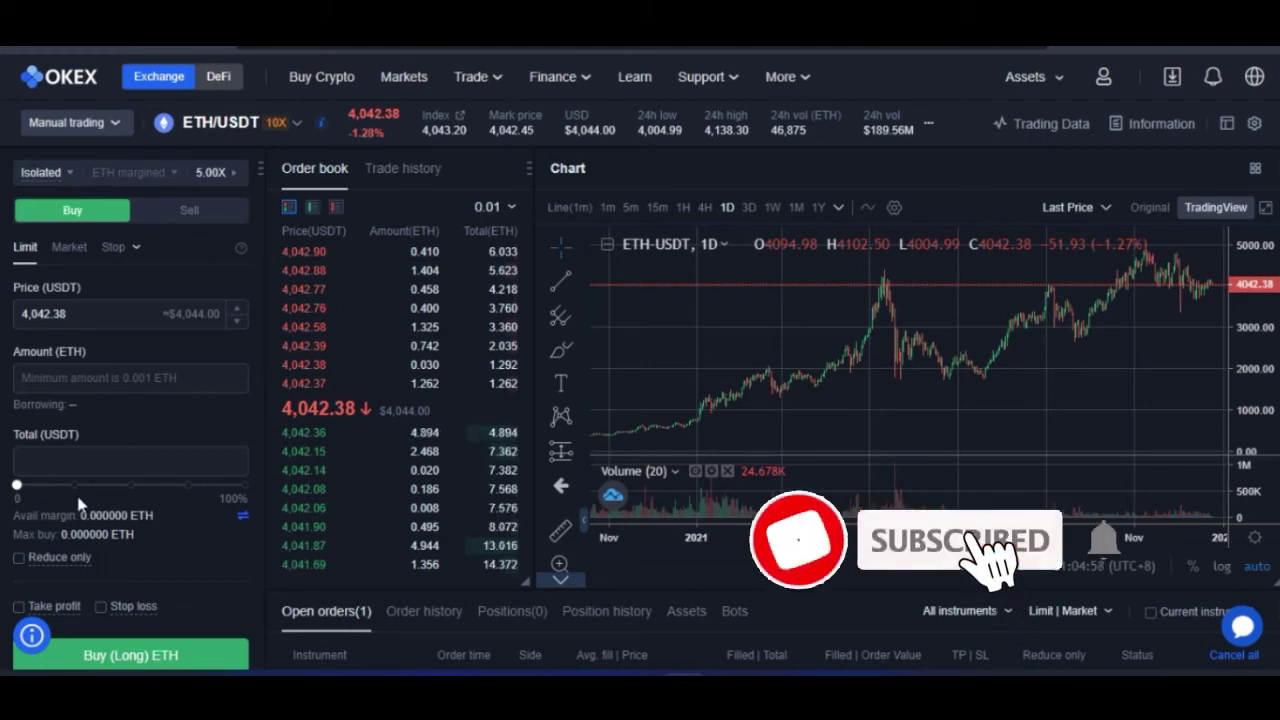
{"action": "left_click_drag", "start_coordinate": [80, 515], "coordinate": [150, 515]}
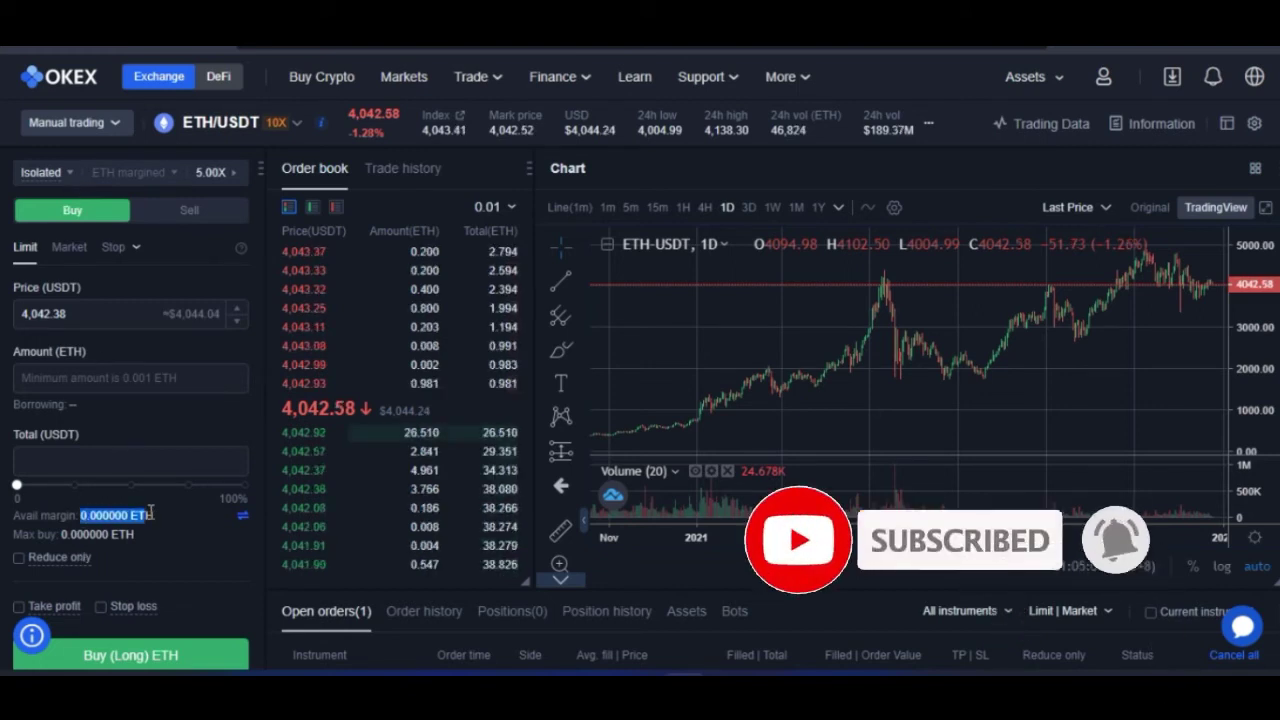
{"action": "left_click", "coordinate": [167, 538]}
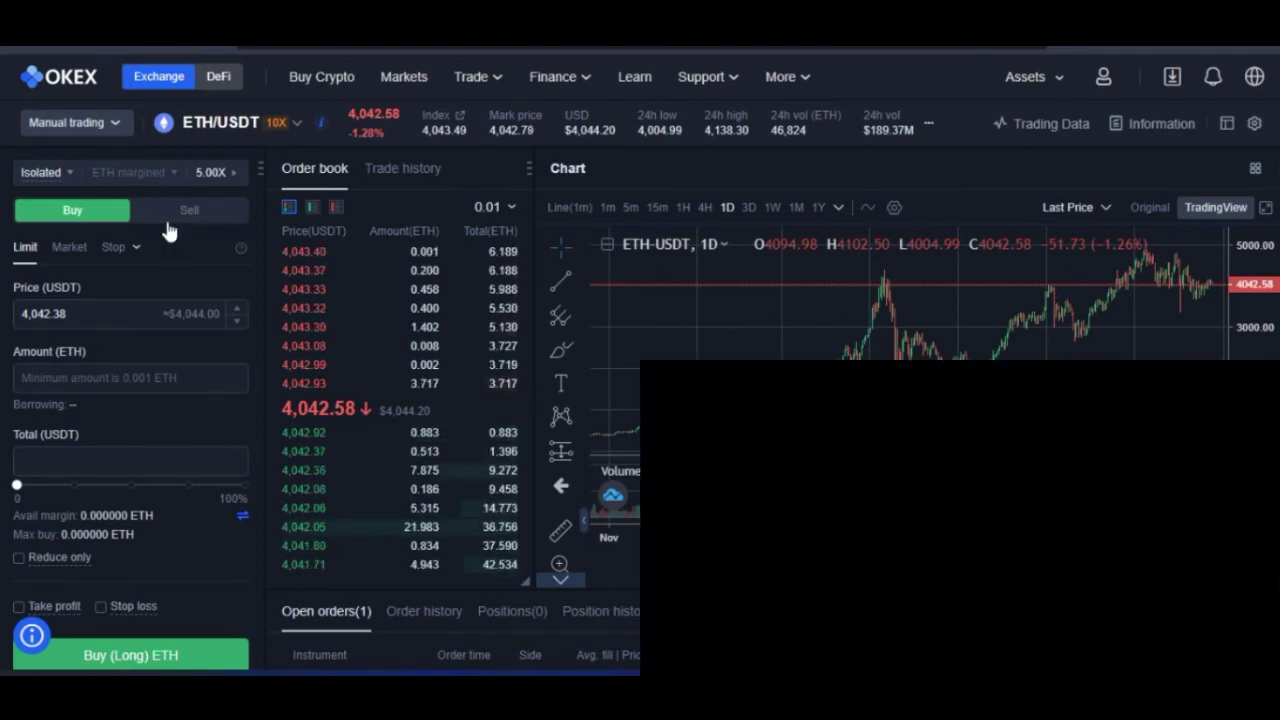
Step: Switch the isolated ETH/USDT order to the sell side and check its limit price and available USDT margin
{"action": "left_click", "coordinate": [185, 212]}
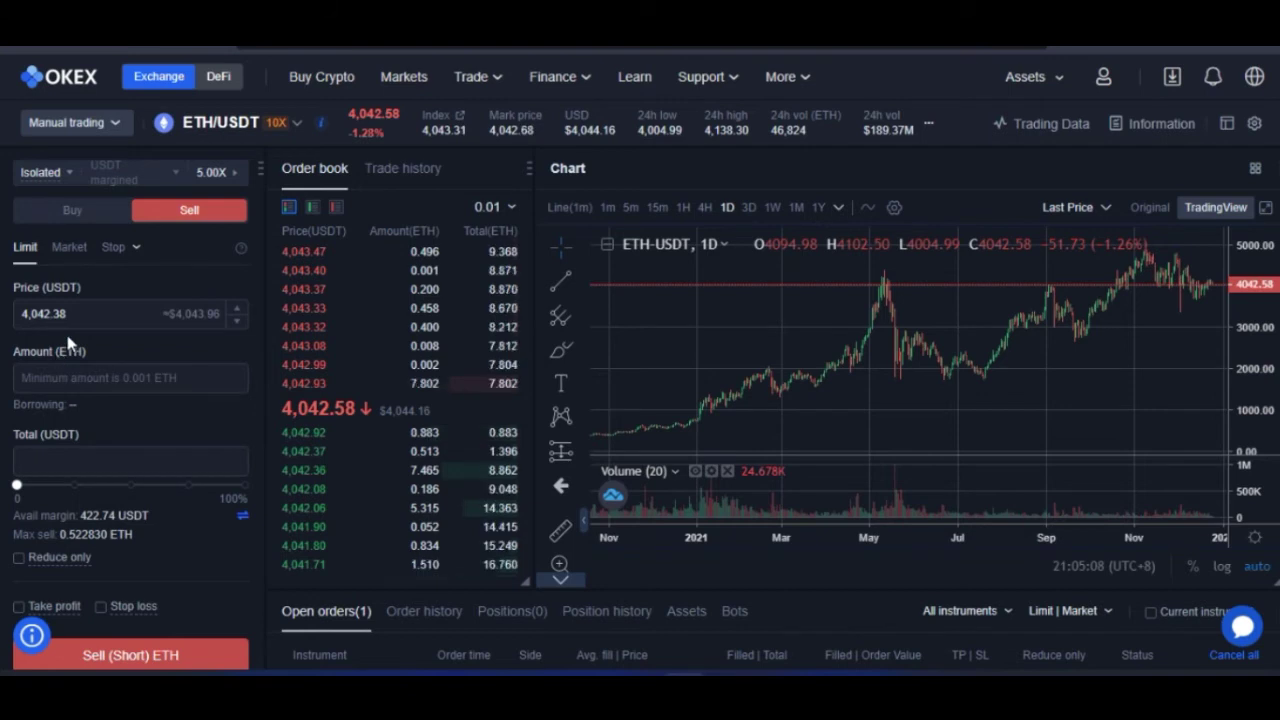
{"action": "left_click_drag", "start_coordinate": [79, 314], "coordinate": [20, 314]}
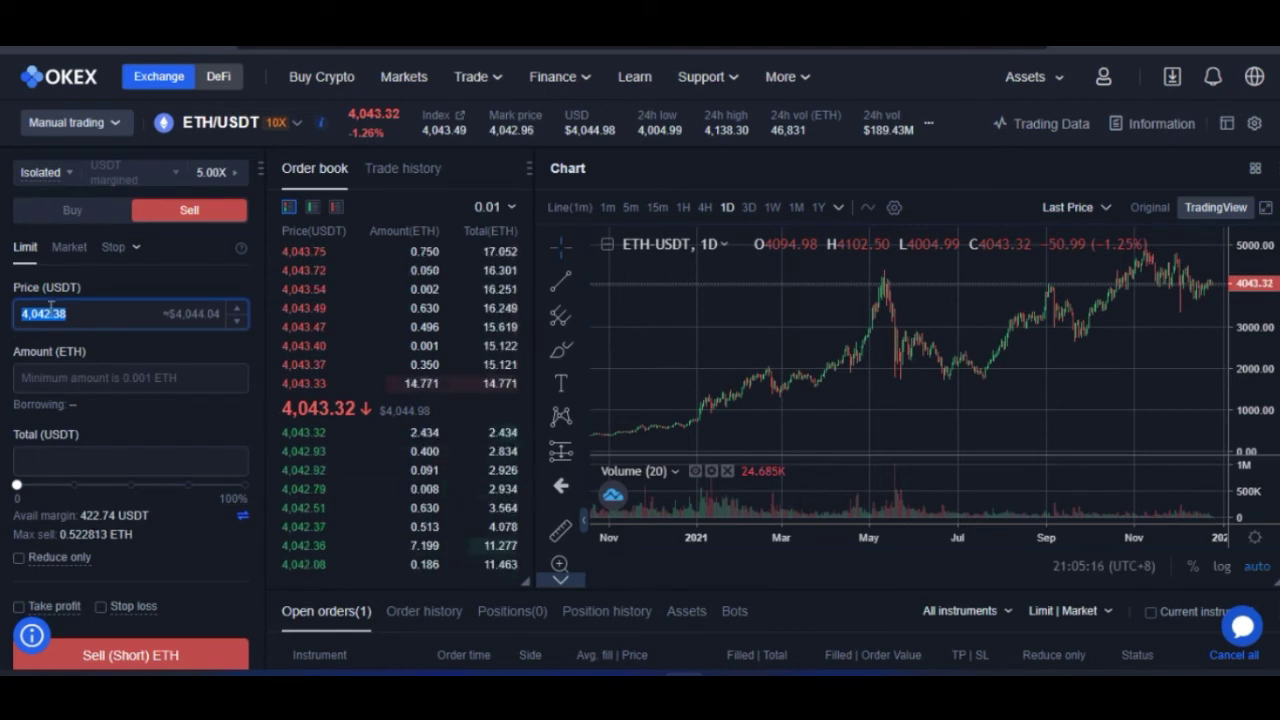
{"action": "left_click", "coordinate": [20, 505]}
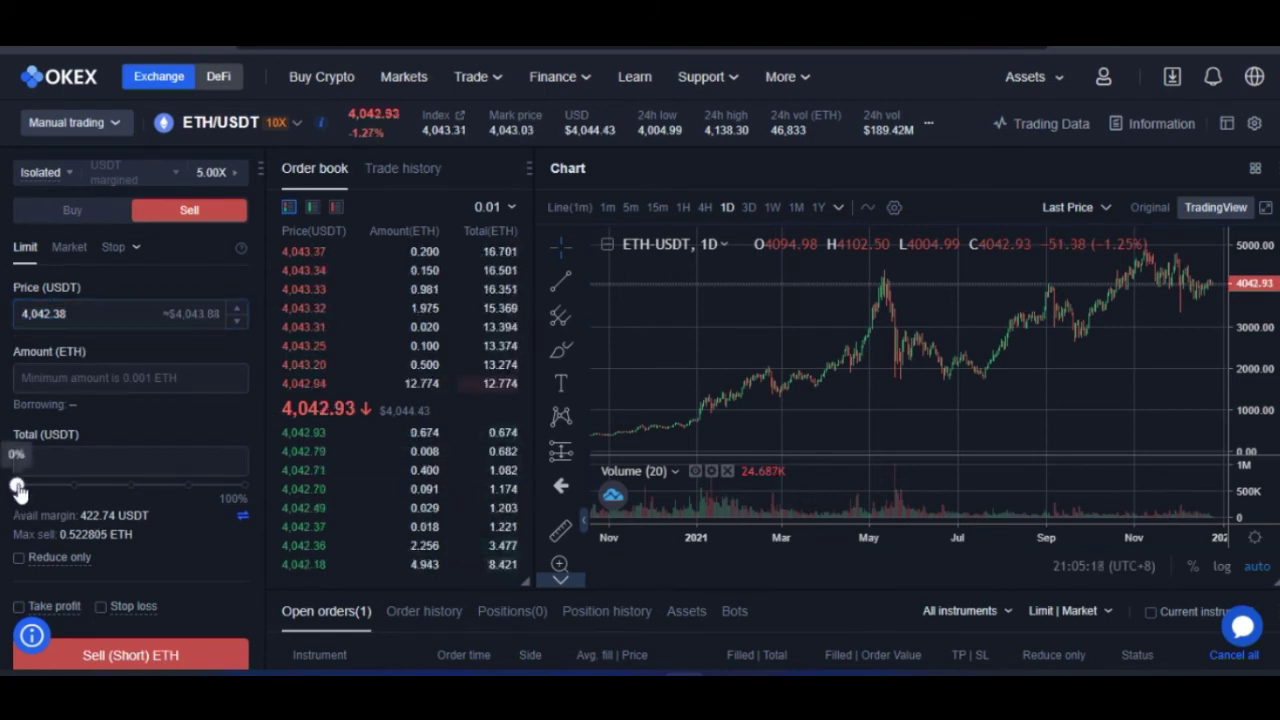
{"action": "left_click_drag", "start_coordinate": [80, 515], "coordinate": [118, 513]}
Step: Size the ETH/USDT sell order at 100%, a total of 2,113.37 USDT, and examine the ETH borrowing amount
{"action": "left_click_drag", "start_coordinate": [17, 485], "coordinate": [246, 486]}
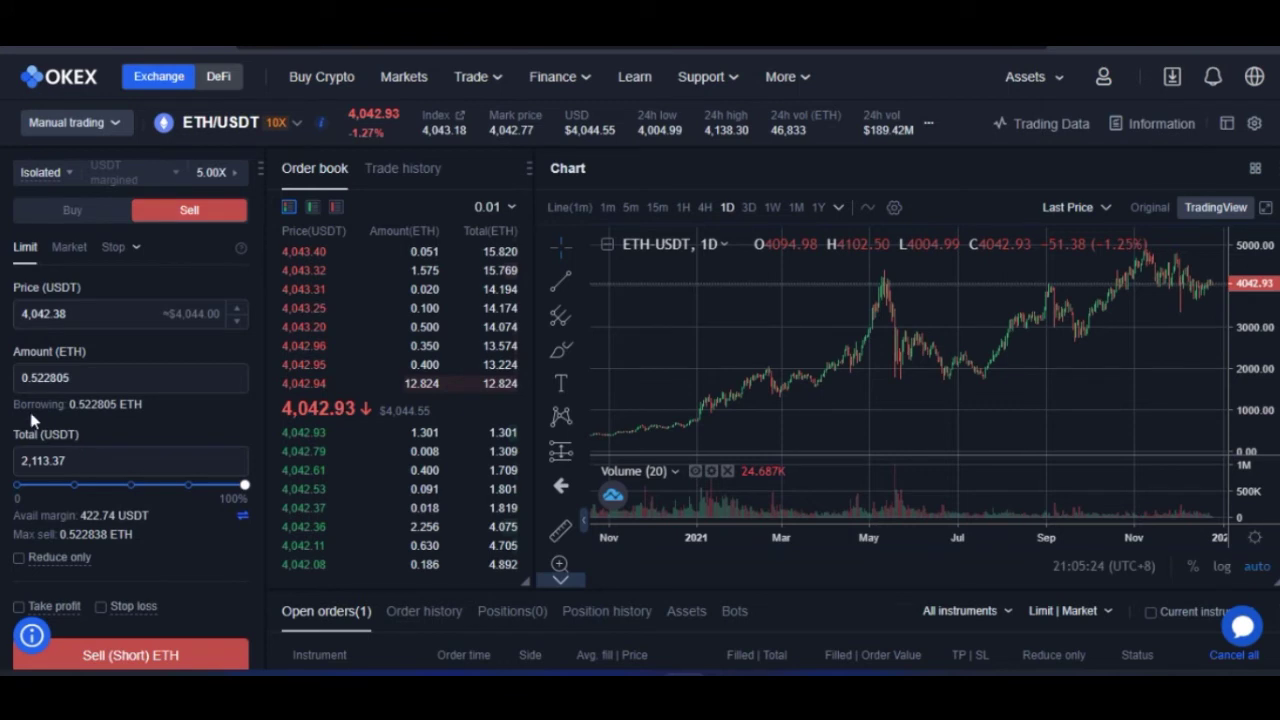
{"action": "left_click_drag", "start_coordinate": [19, 405], "coordinate": [68, 405]}
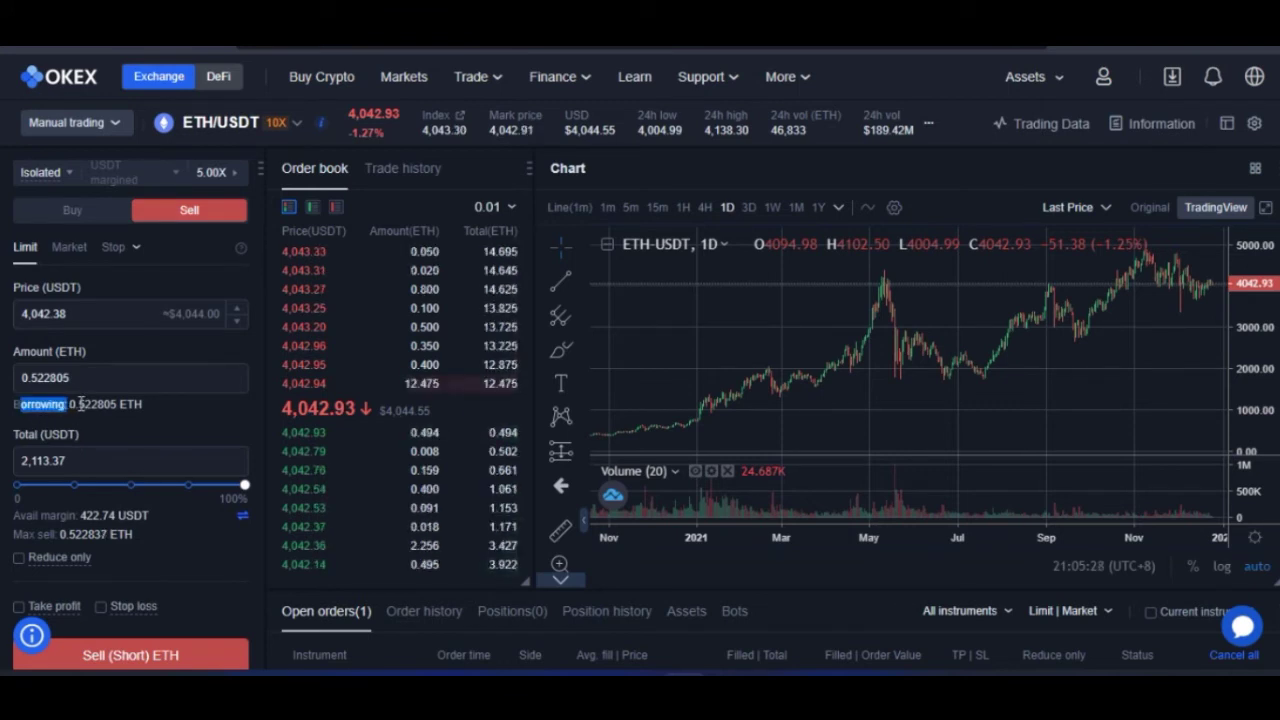
{"action": "left_click", "coordinate": [78, 408]}
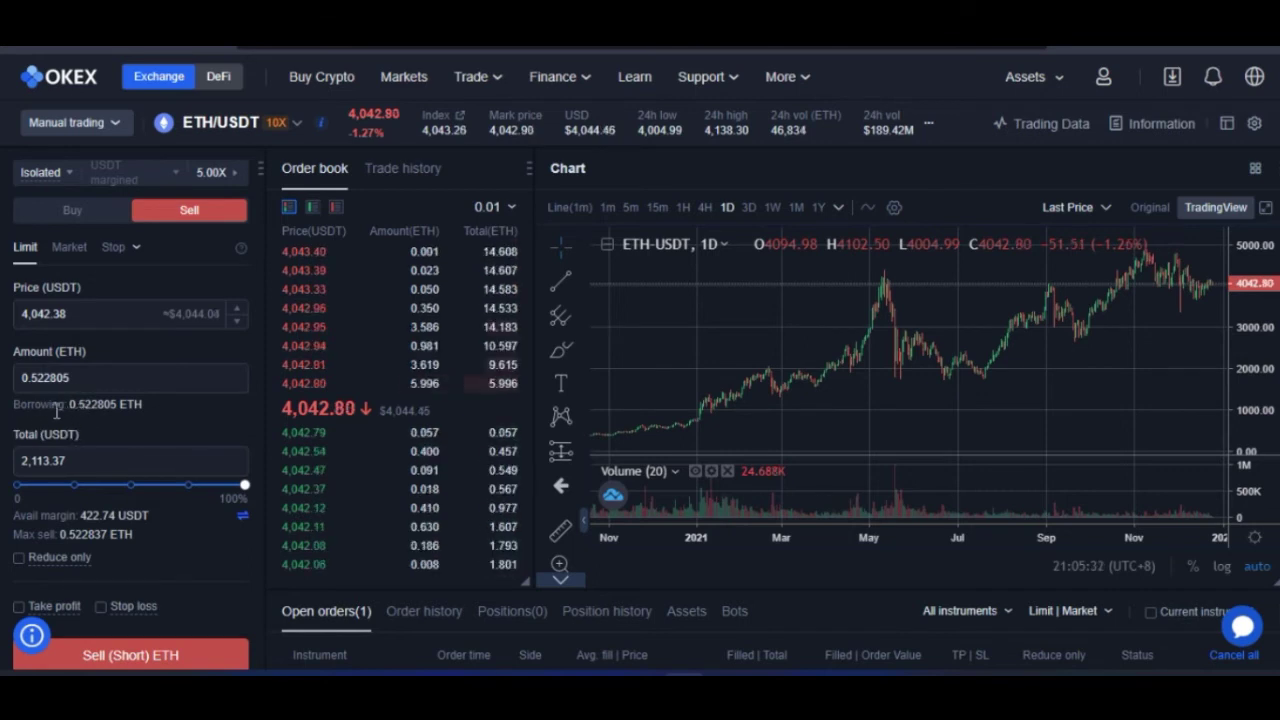
{"action": "scroll", "coordinate": [62, 415], "scroll_direction": "down", "scroll_amount": 1}
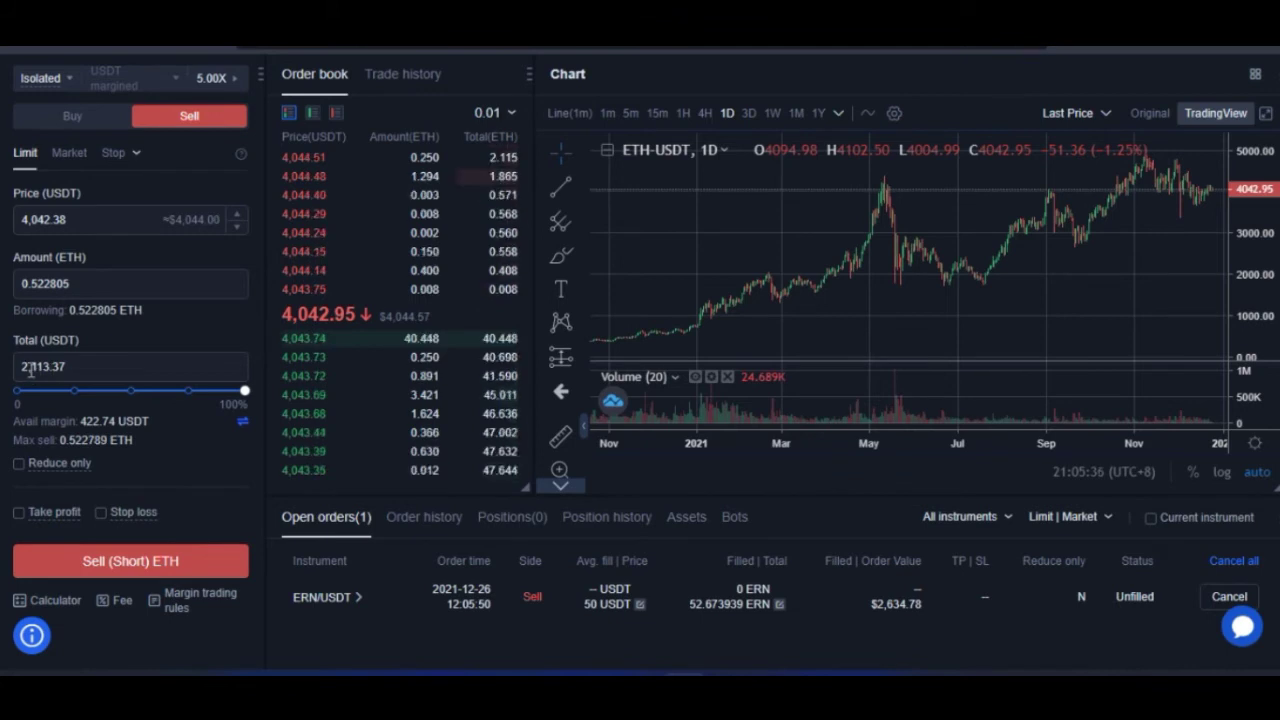
Step: Enable take profit on the isolated ETH/USDT sell order with a trigger price of 3,000 USDT
{"action": "left_click_drag", "start_coordinate": [80, 421], "coordinate": [103, 421]}
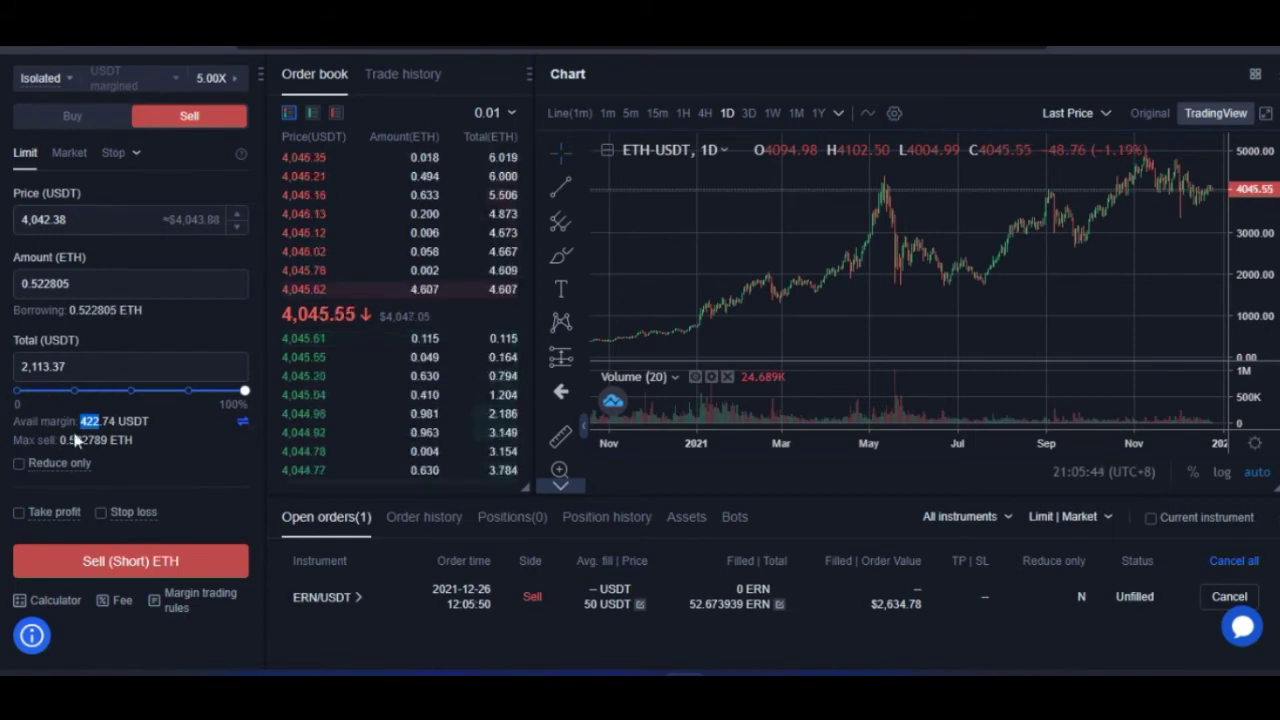
{"action": "left_click", "coordinate": [18, 512]}
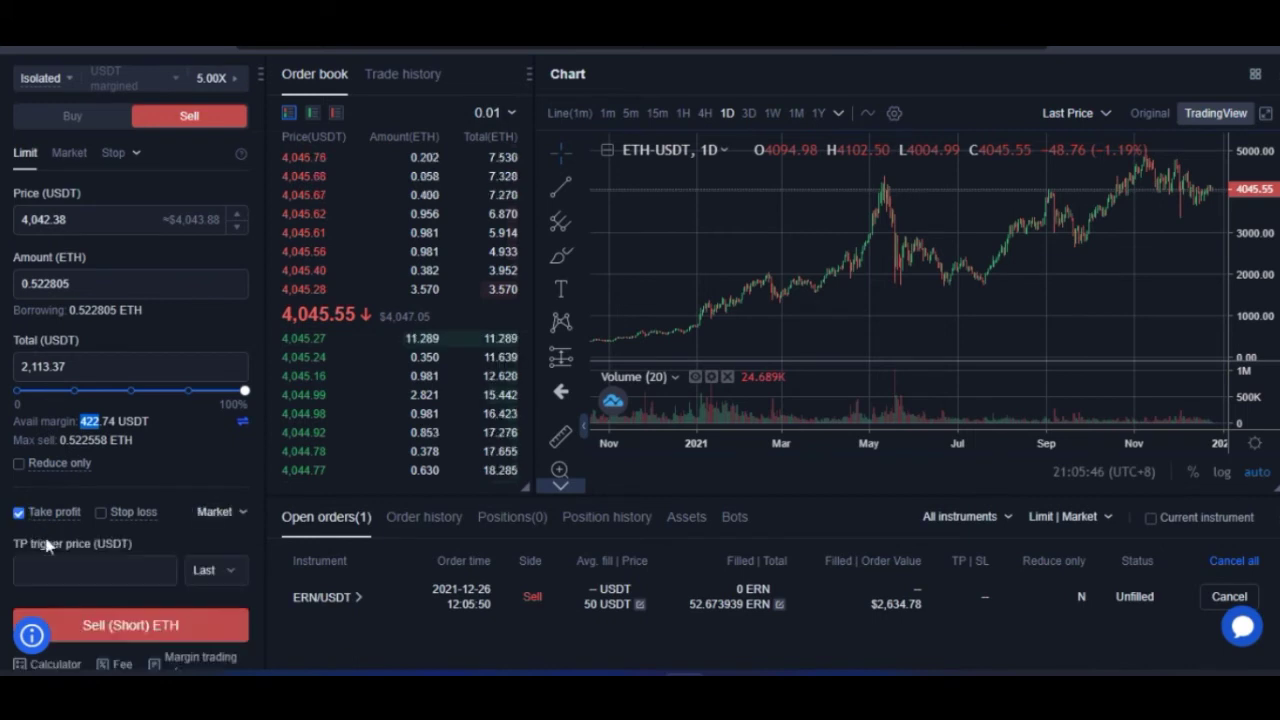
{"action": "scroll", "coordinate": [35, 465], "scroll_direction": "up", "scroll_amount": 1}
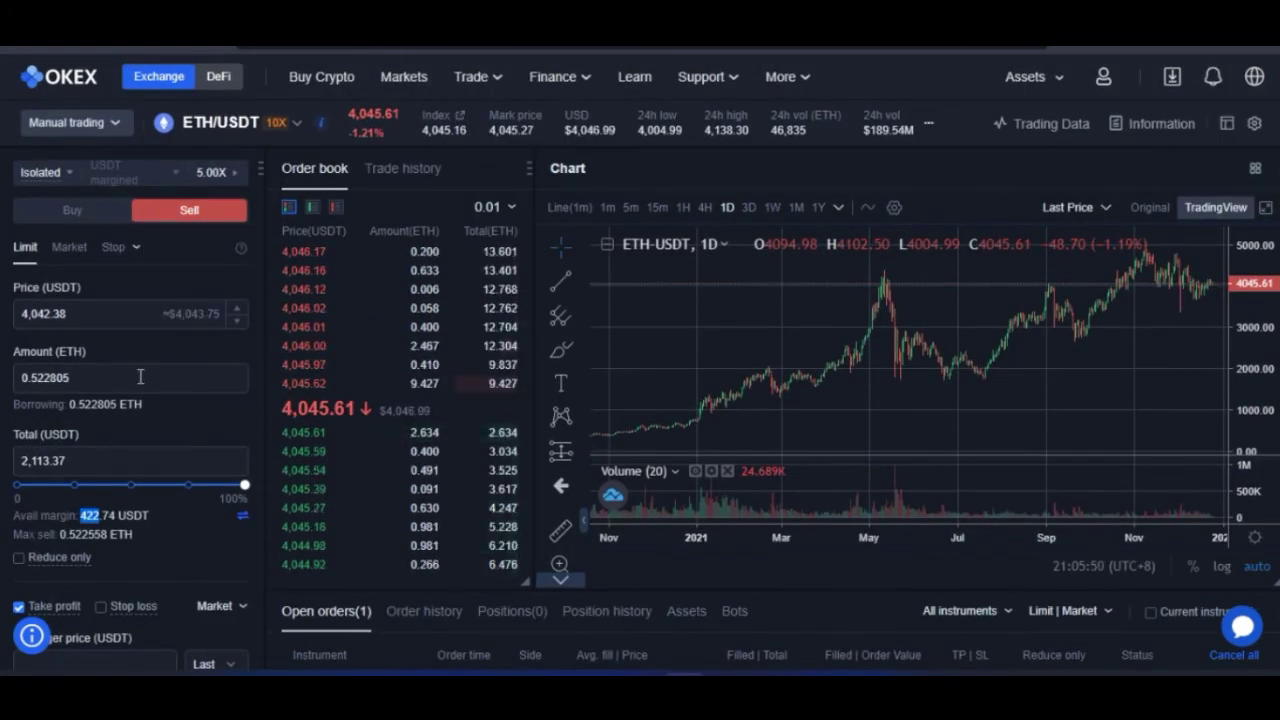
{"action": "triple_click", "coordinate": [86, 317]}
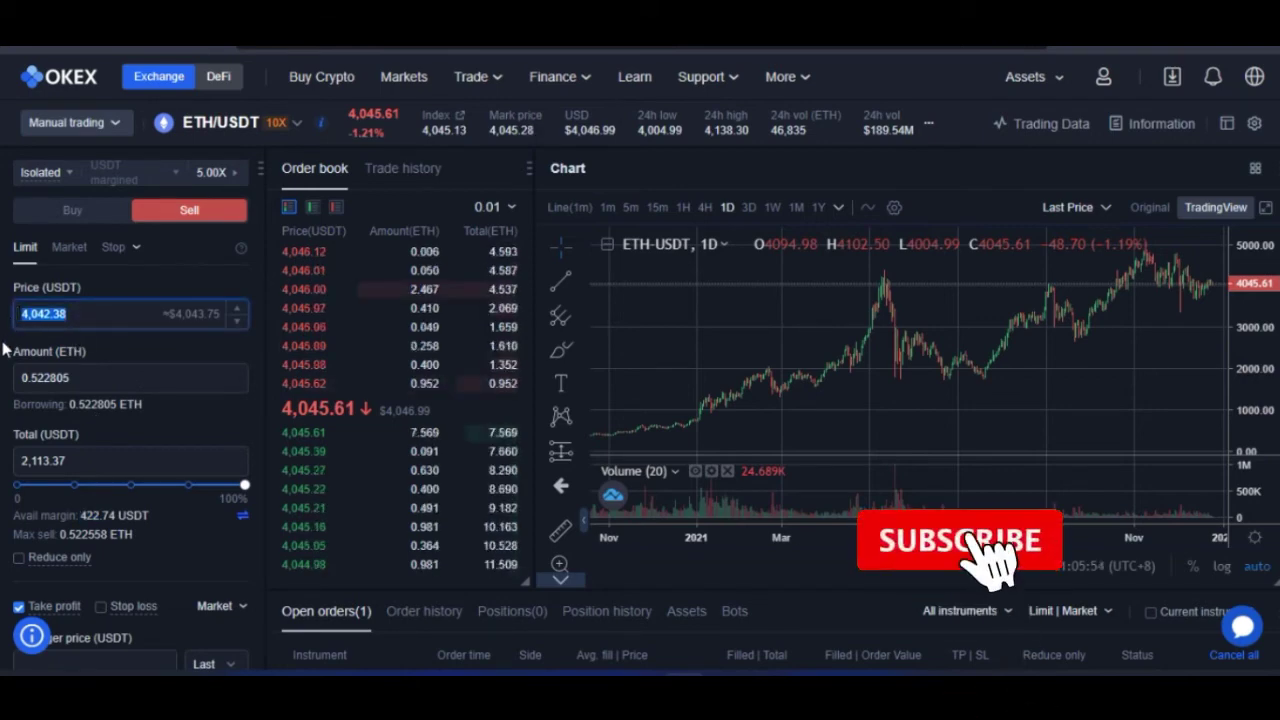
{"action": "scroll", "coordinate": [67, 395], "scroll_direction": "down", "scroll_amount": 3}
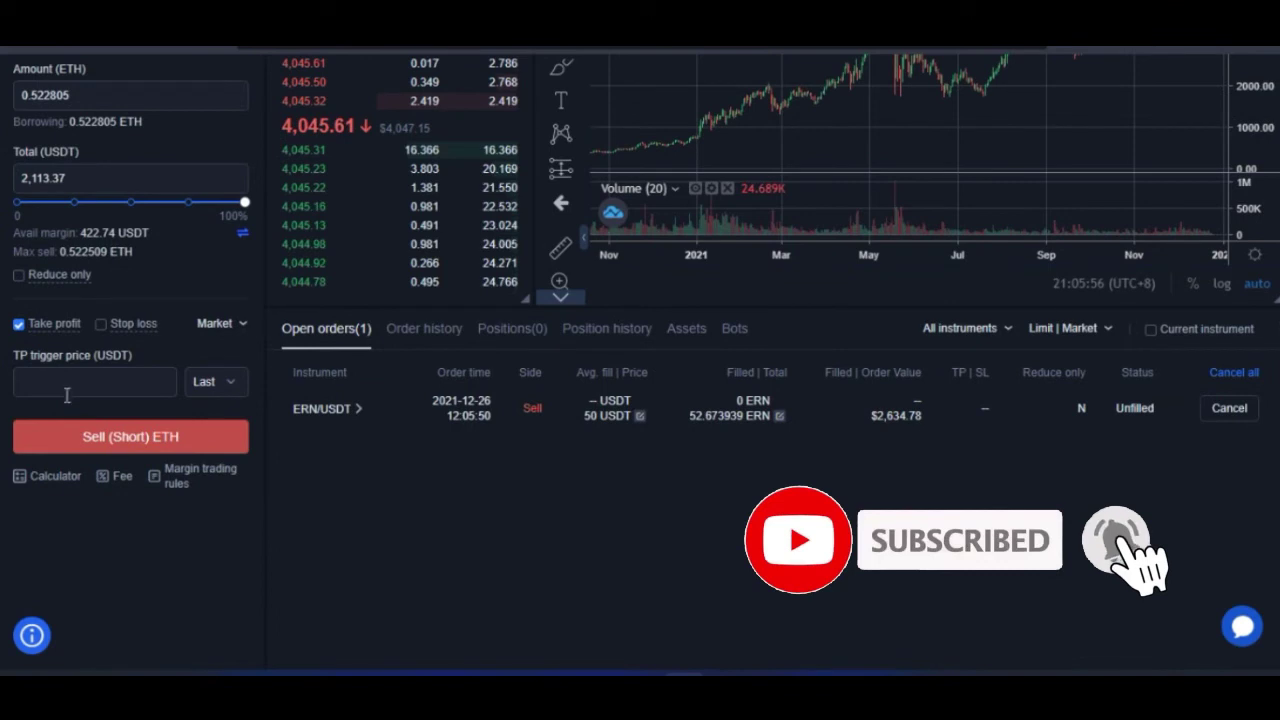
{"action": "left_click", "coordinate": [67, 395]}
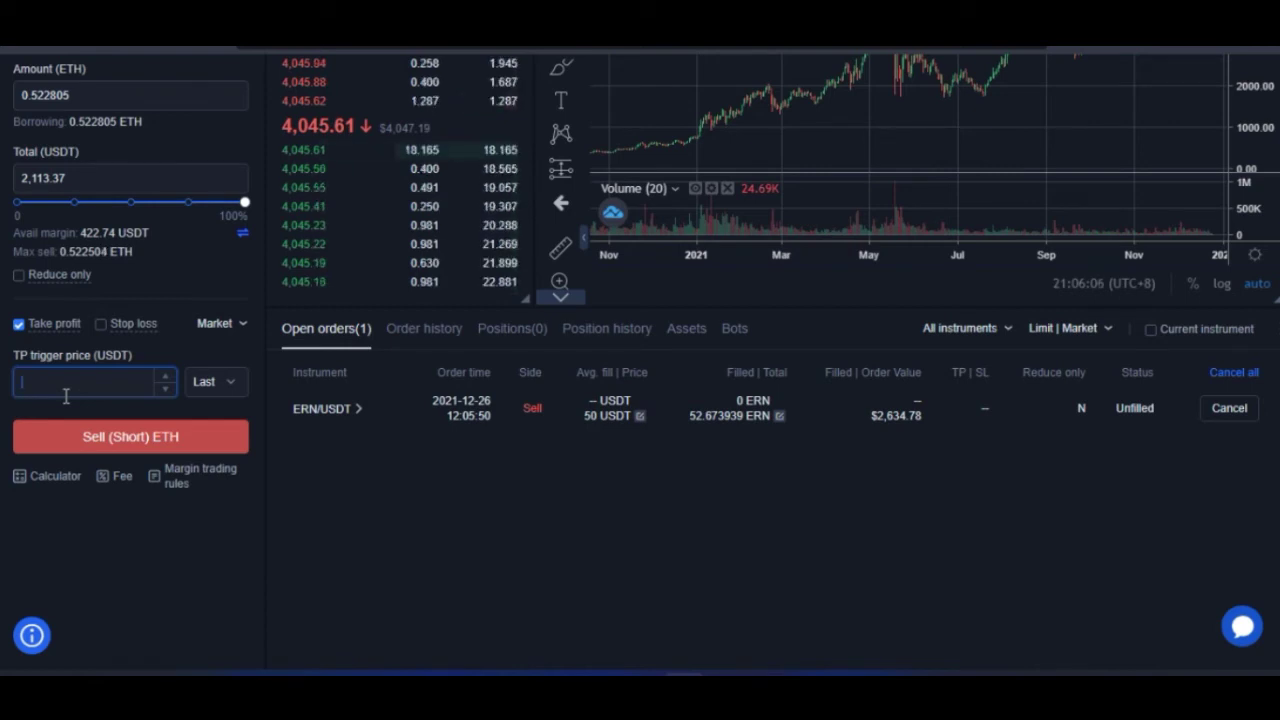
{"action": "type", "text": "3,000"}
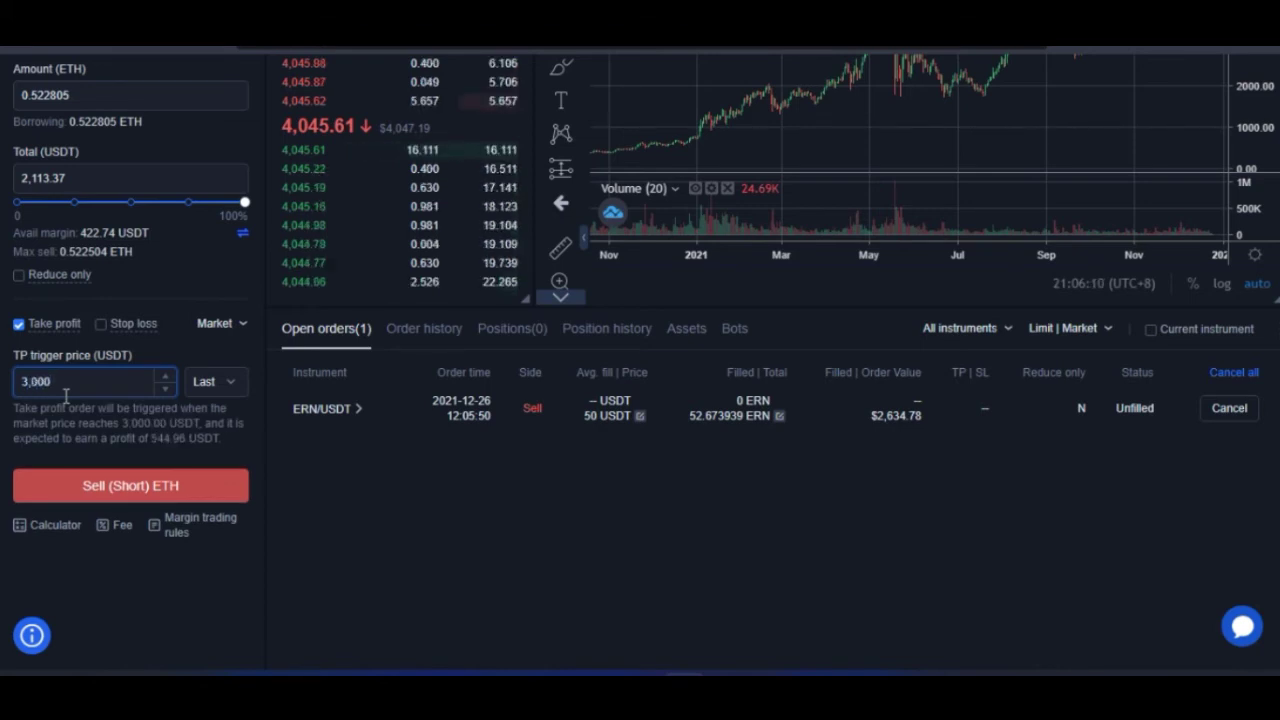
Step: Read the take profit note for the ETH/USDT short, examining its trigger condition and expected profit
{"action": "left_click", "coordinate": [8, 420]}
{"action": "left_click_drag", "start_coordinate": [24, 408], "coordinate": [115, 424]}
{"action": "left_click", "coordinate": [66, 432]}
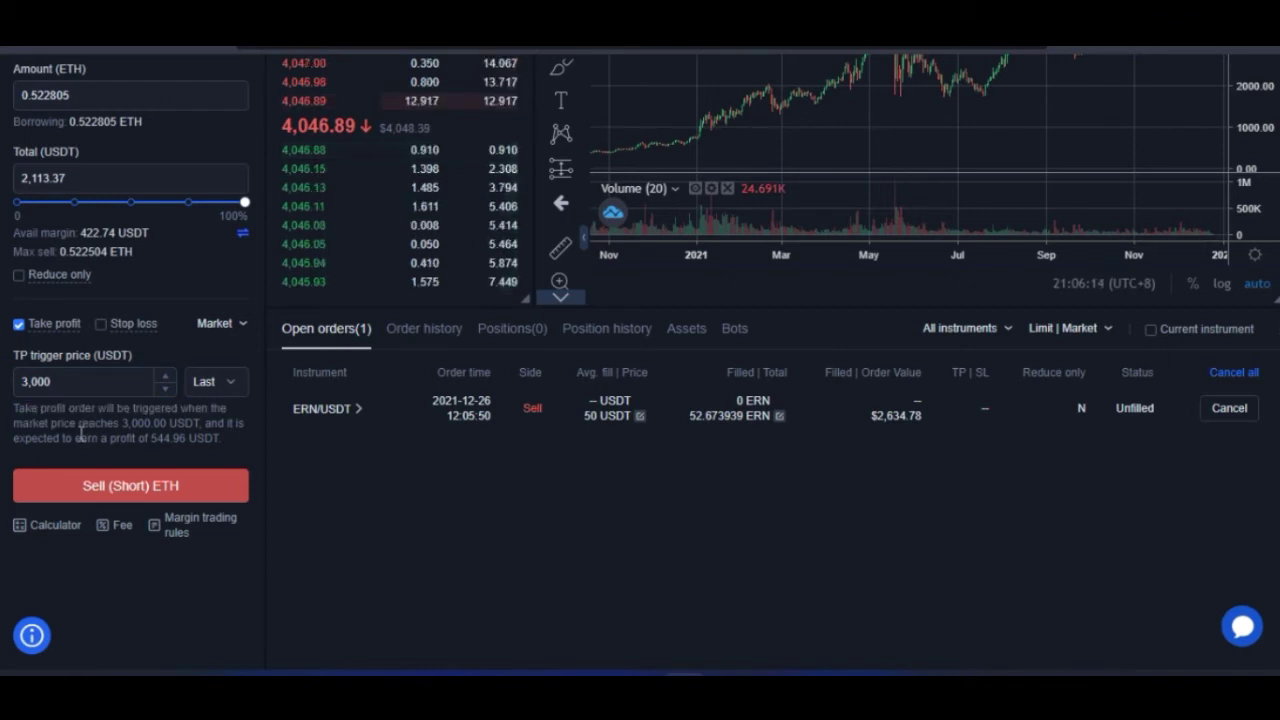
{"action": "left_click_drag", "start_coordinate": [57, 425], "coordinate": [150, 424]}
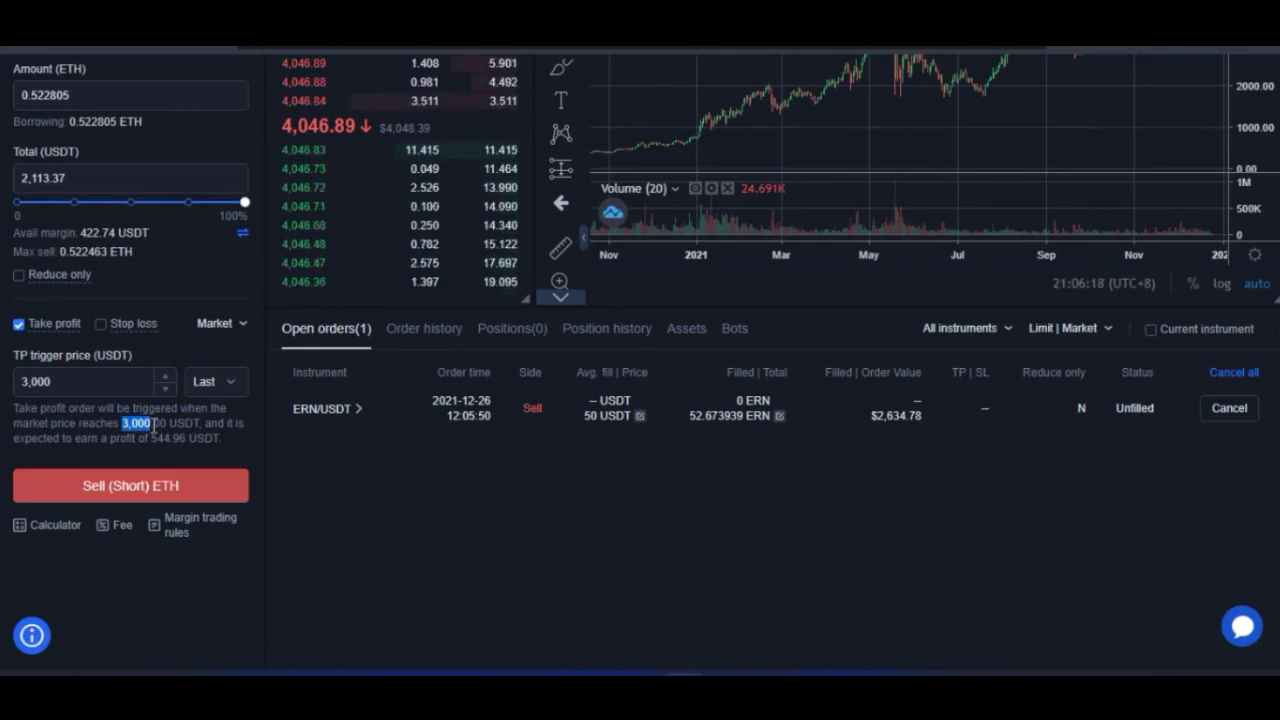
{"action": "left_click", "coordinate": [165, 426]}
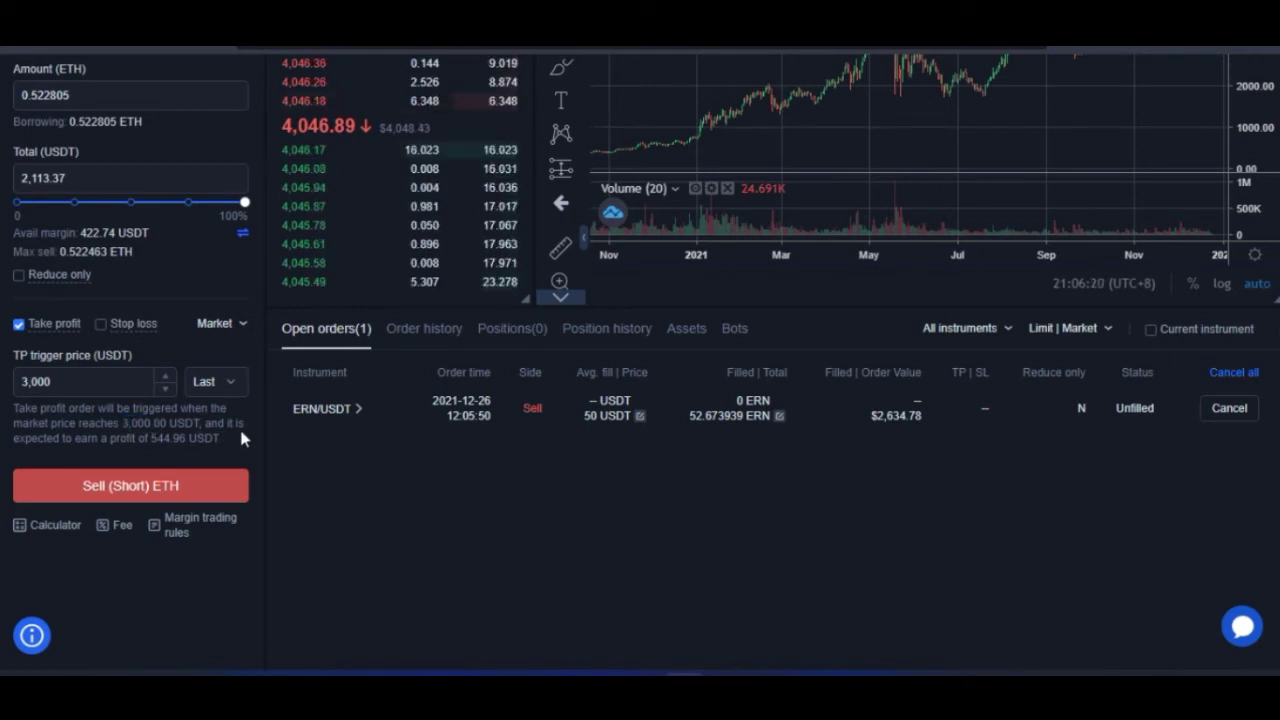
{"action": "left_click_drag", "start_coordinate": [65, 438], "coordinate": [120, 439]}
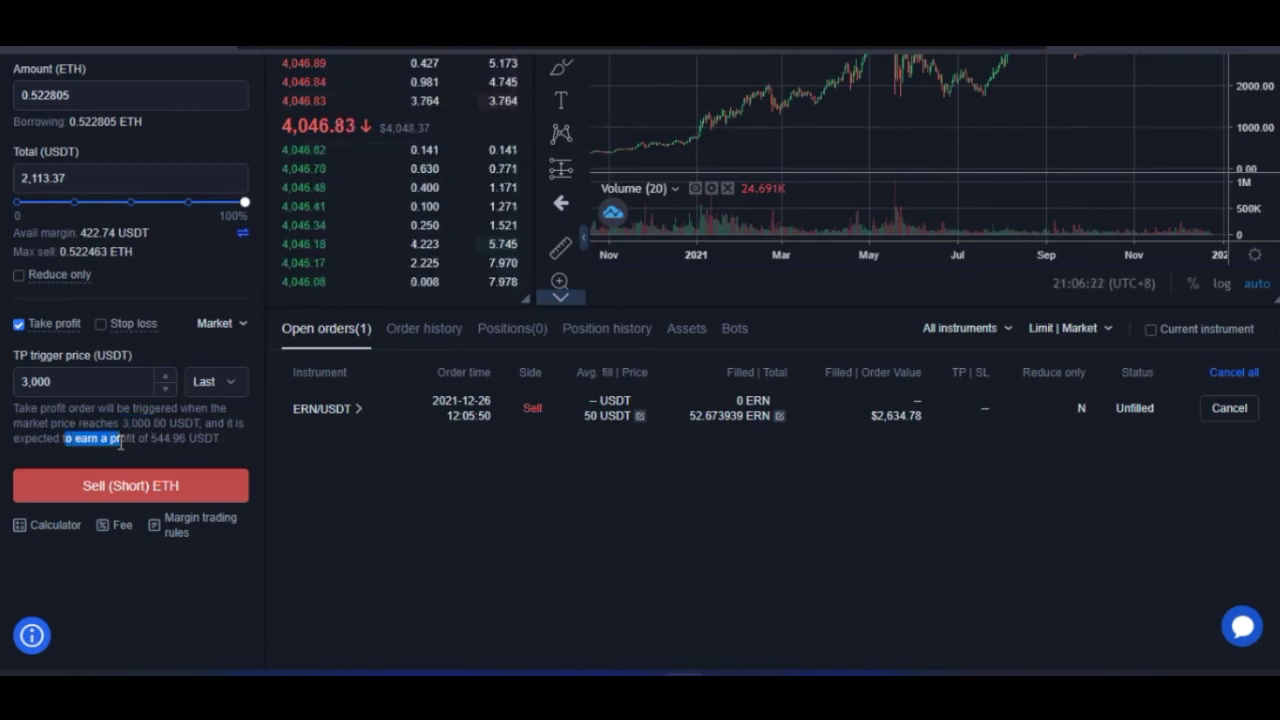
{"action": "left_click", "coordinate": [150, 443]}
{"action": "left_click_drag", "start_coordinate": [150, 438], "coordinate": [172, 438]}
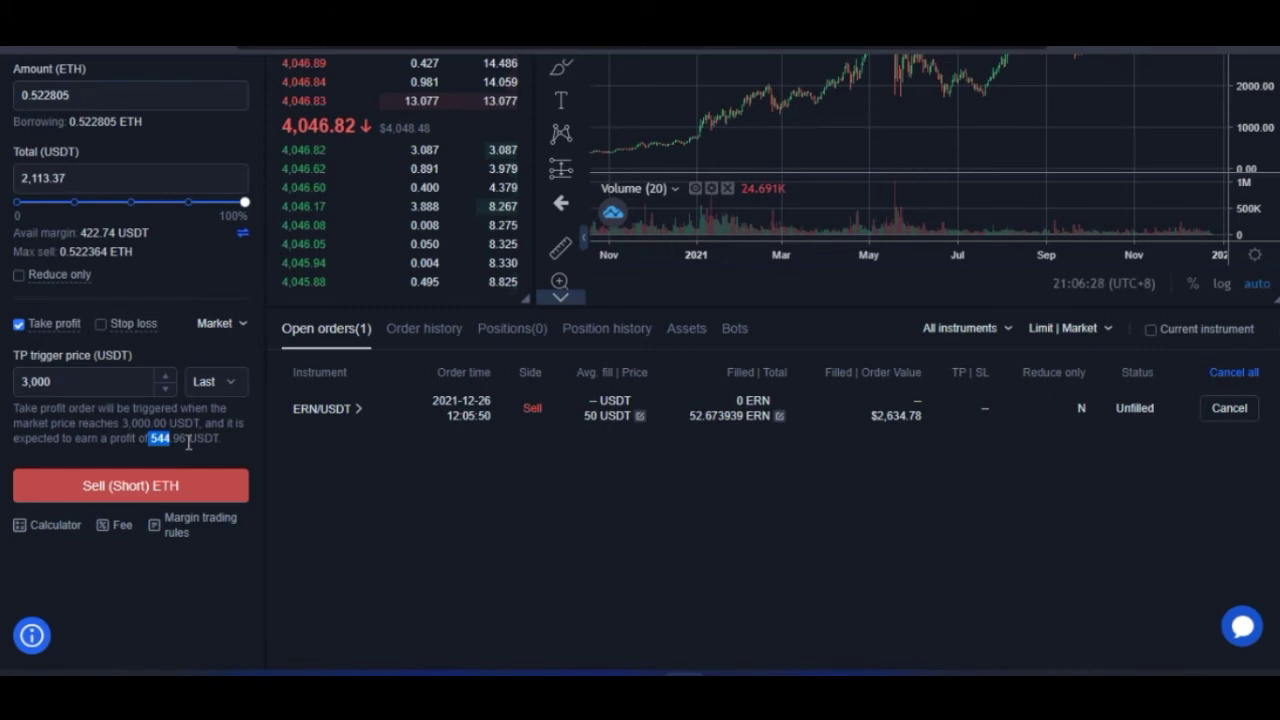
{"action": "left_click", "coordinate": [42, 452]}
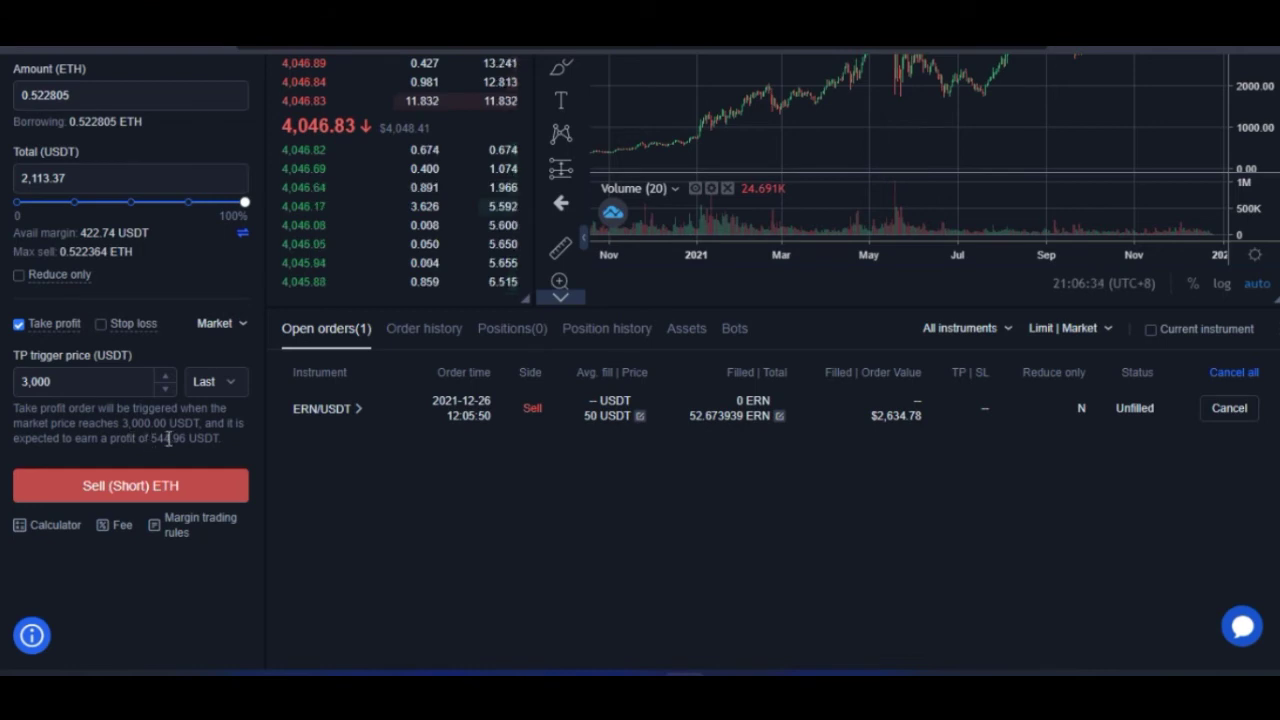
Step: Raise the leverage of the isolated ETH/USDT sell order to 10X
{"action": "scroll", "coordinate": [64, 440], "scroll_direction": "up", "scroll_amount": 3}
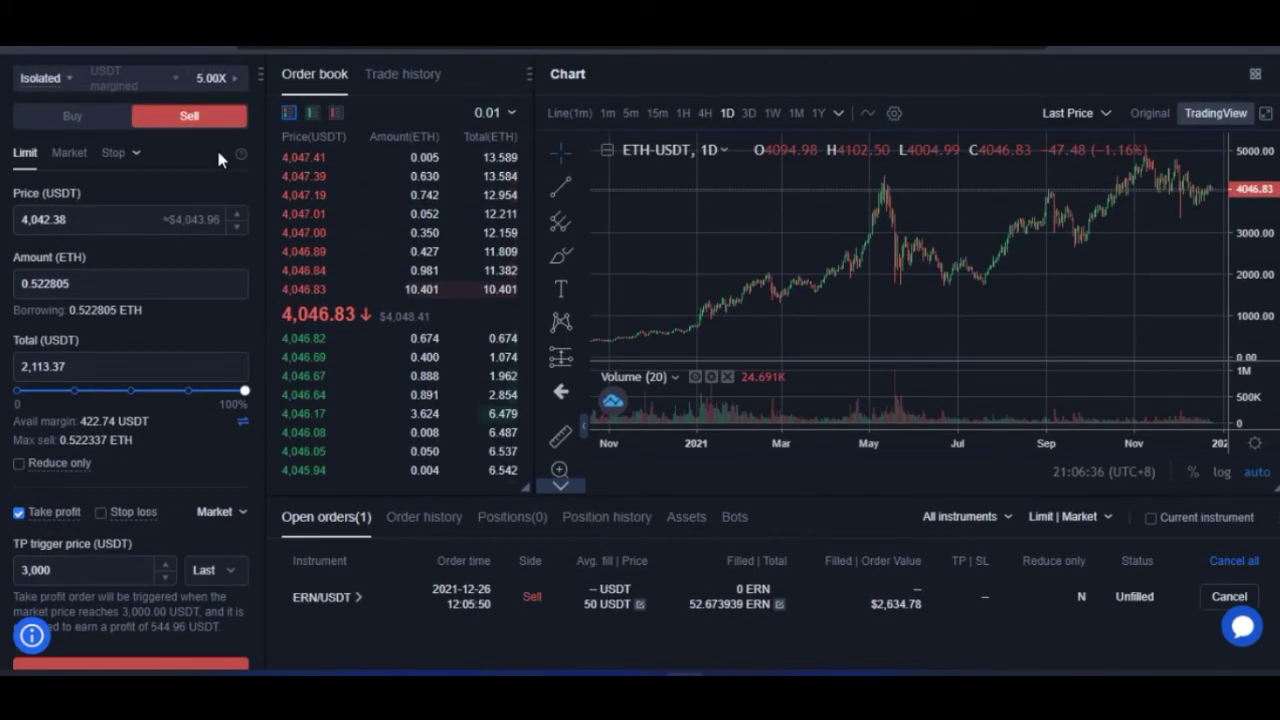
{"action": "scroll", "coordinate": [195, 248], "scroll_direction": "up", "scroll_amount": 1}
{"action": "left_click", "coordinate": [236, 174]}
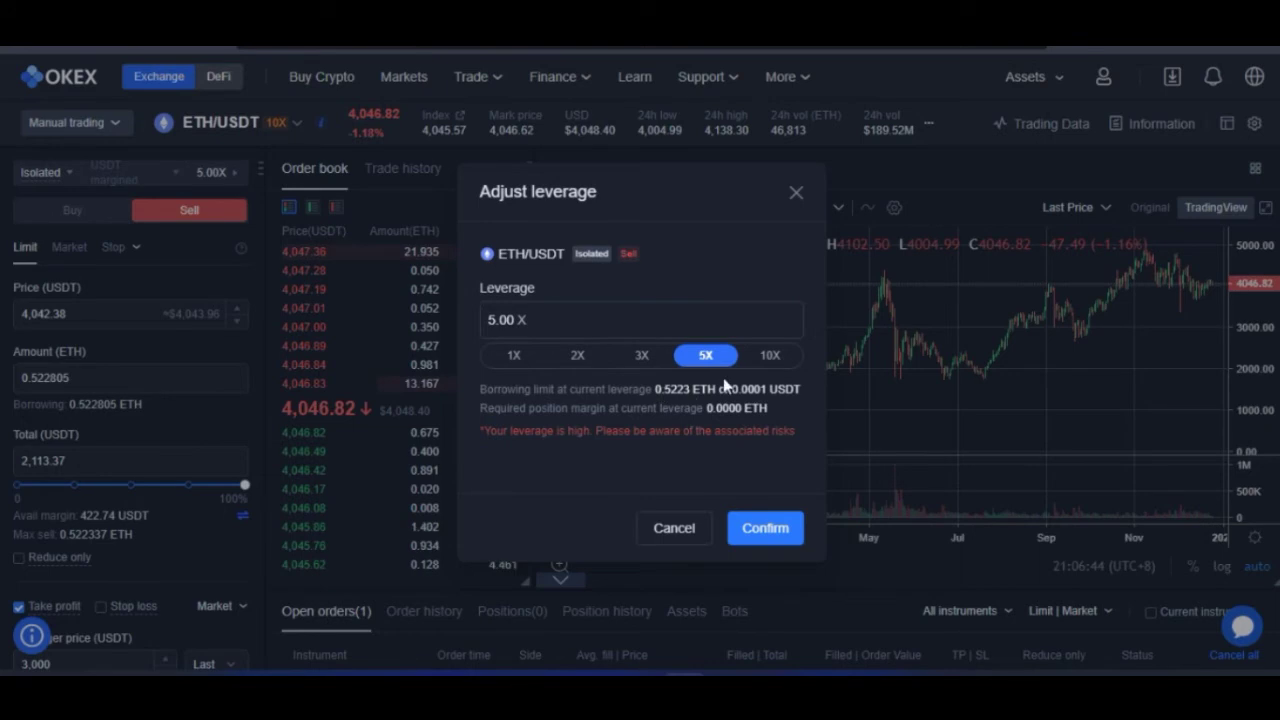
{"action": "left_click", "coordinate": [770, 355]}
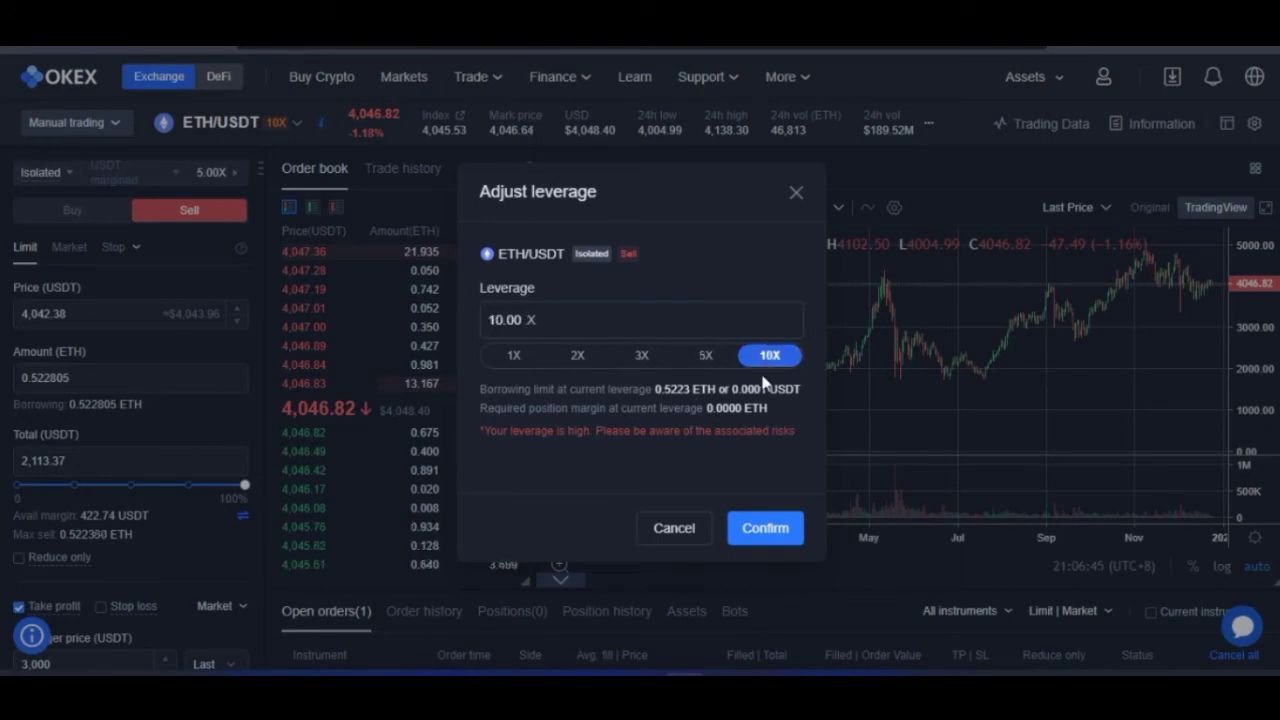
{"action": "left_click", "coordinate": [762, 537]}
{"action": "left_click", "coordinate": [763, 462]}
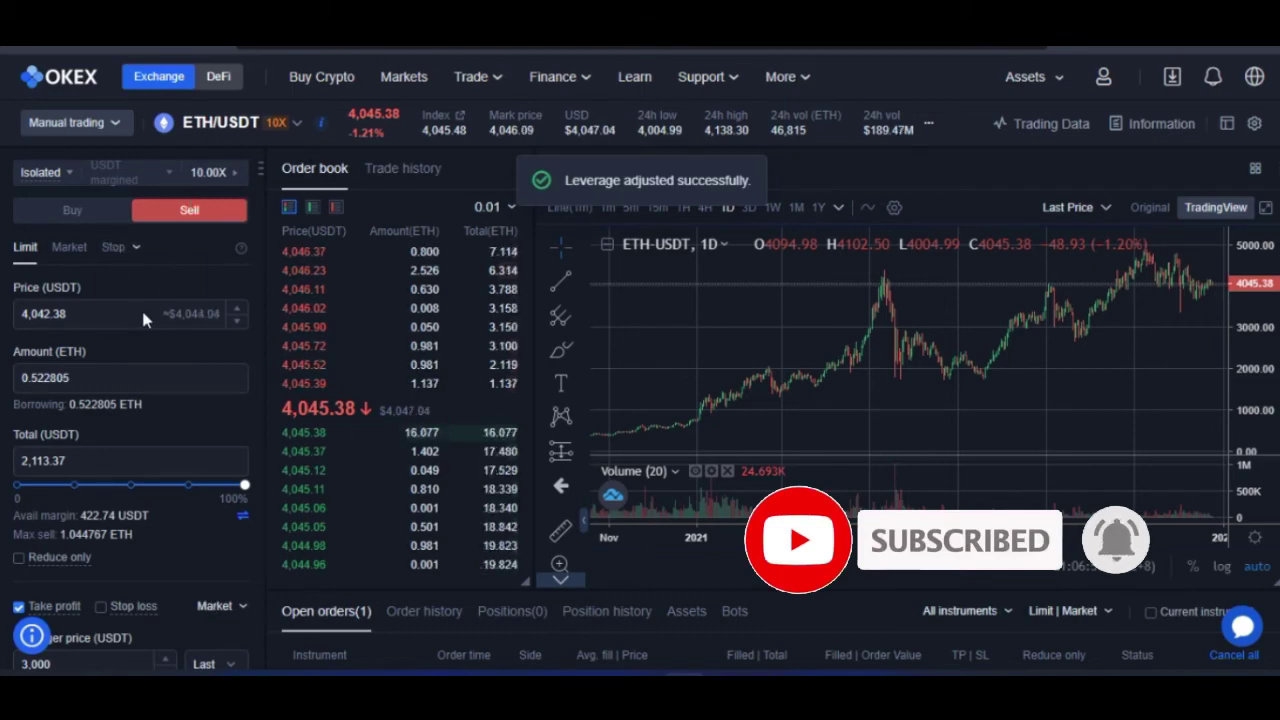
Step: Resize the ETH/USDT sell order to 100% at the new leverage, a total of 4,223.65 USDT, and examine the ETH borrowing amount
{"action": "left_click_drag", "start_coordinate": [245, 485], "coordinate": [329, 503]}
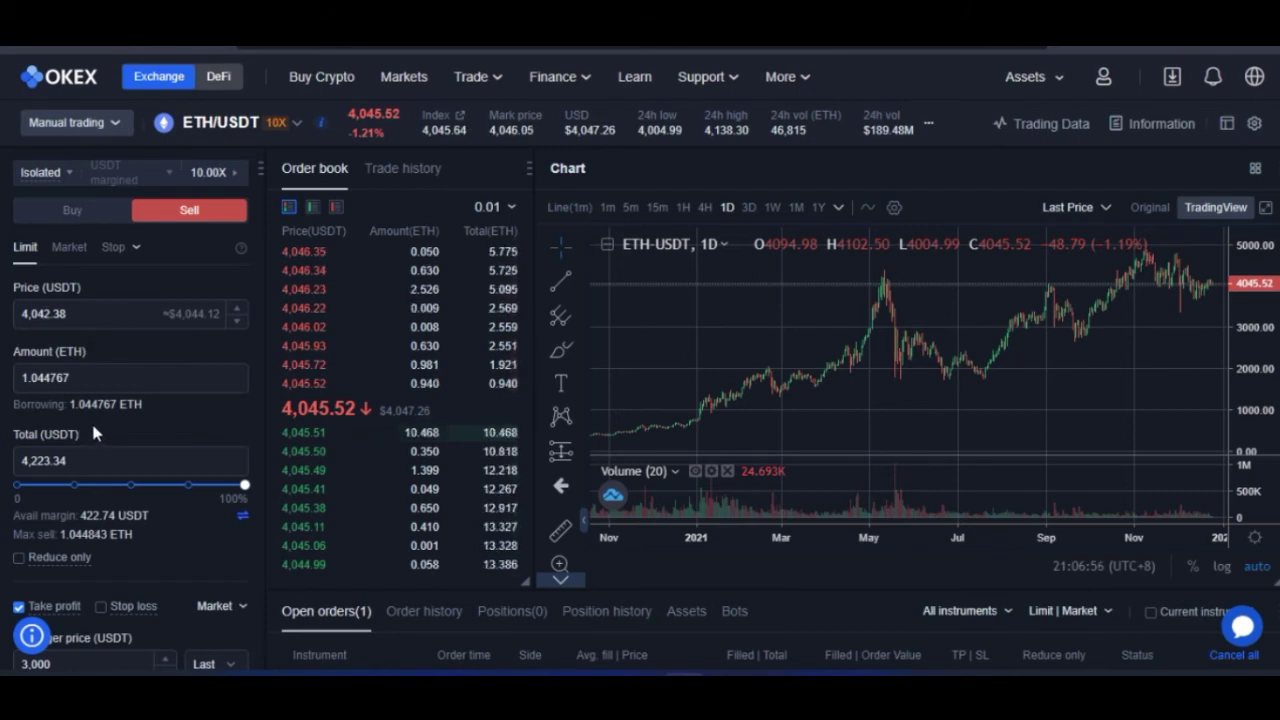
{"action": "left_click_drag", "start_coordinate": [244, 488], "coordinate": [250, 484]}
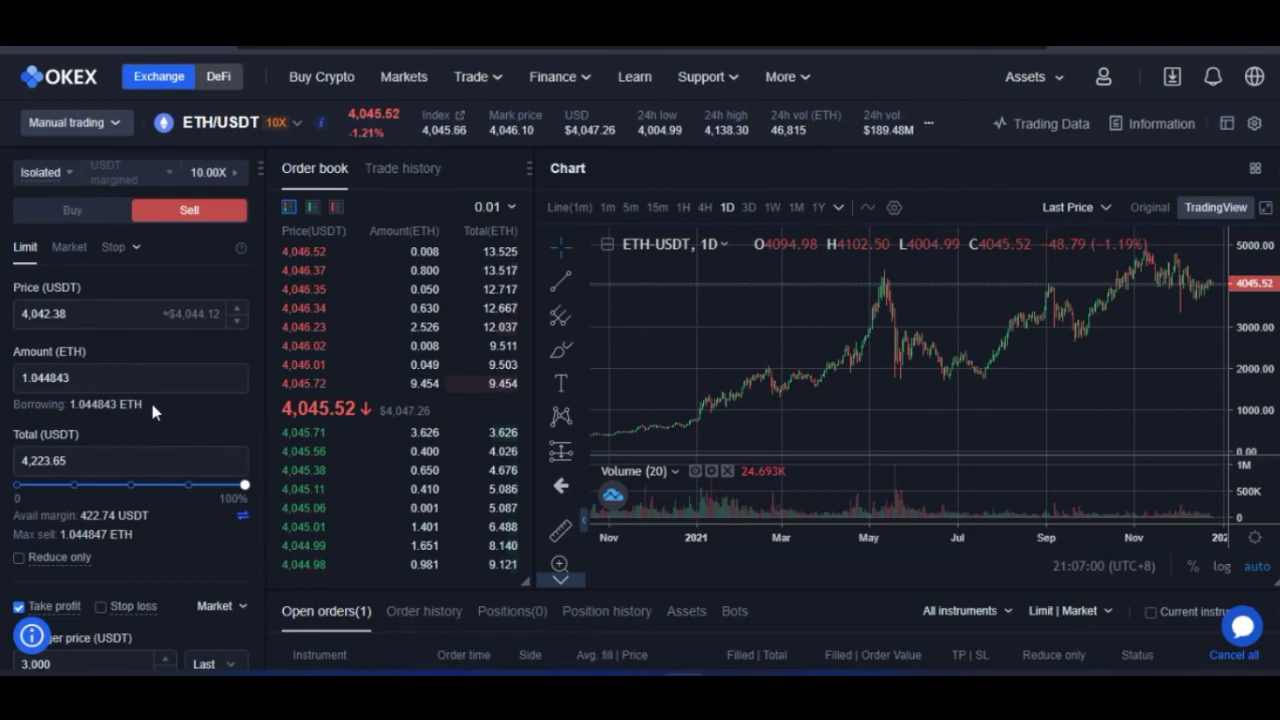
{"action": "left_click_drag", "start_coordinate": [144, 404], "coordinate": [100, 404]}
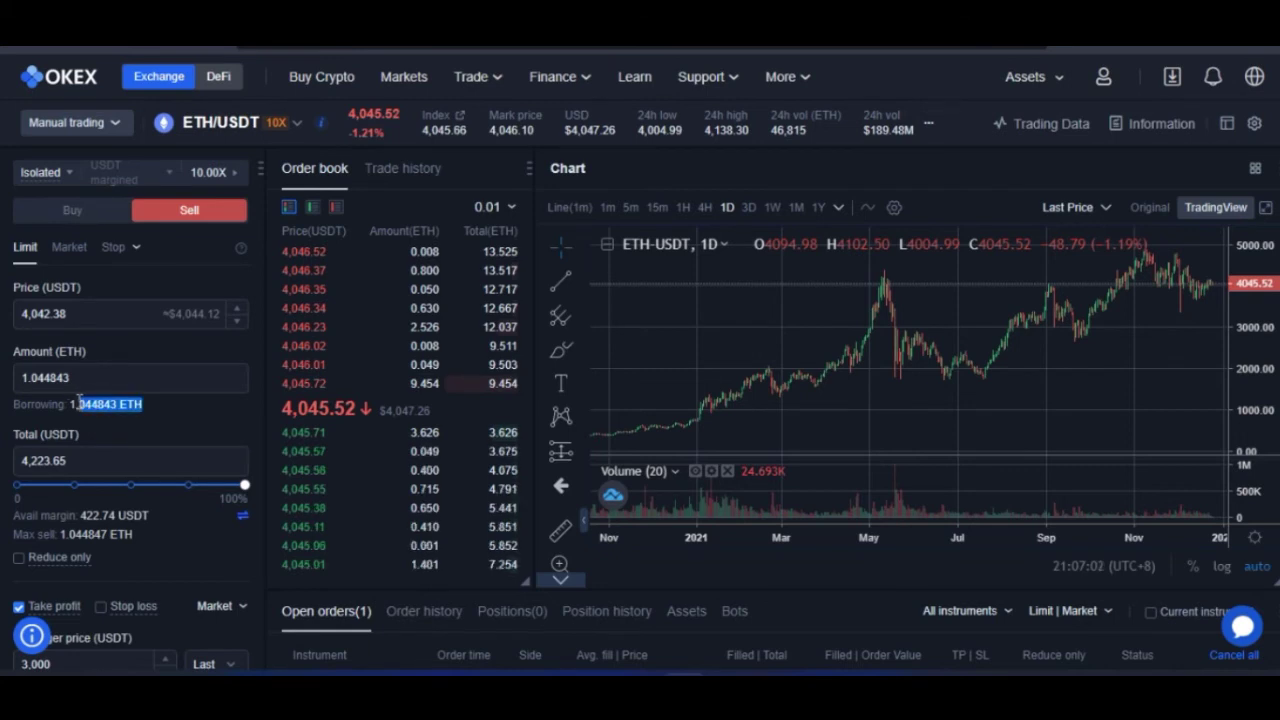
{"action": "left_click", "coordinate": [150, 421]}
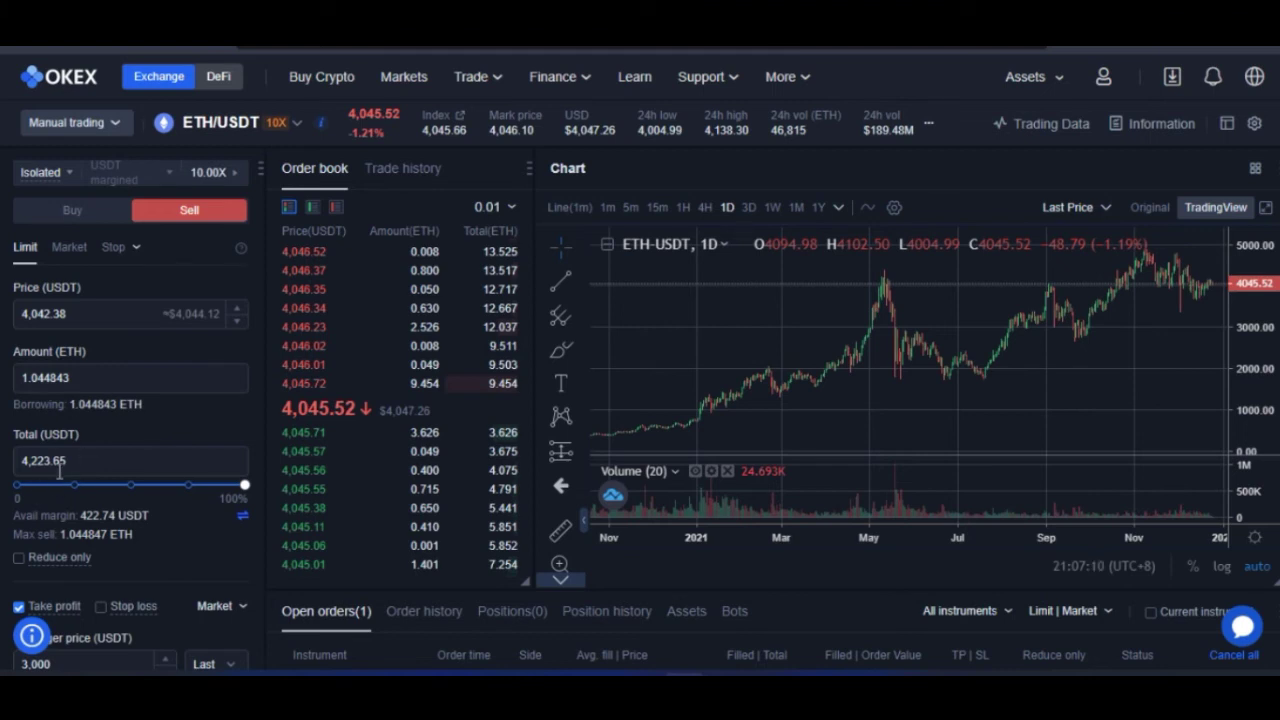
Step: Examine the expected take profit earnings of the 10X short alongside its total and borrowing amount
{"action": "scroll", "coordinate": [77, 459], "scroll_direction": "down", "scroll_amount": 1}
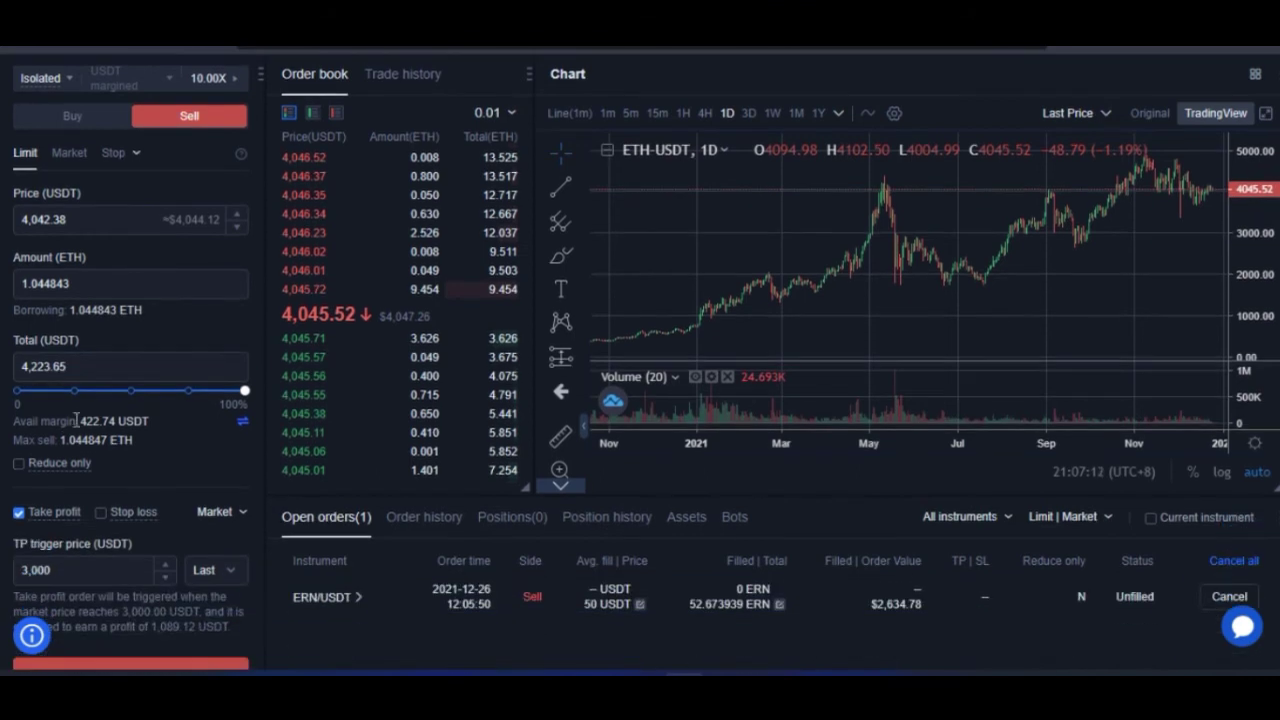
{"action": "left_click", "coordinate": [64, 369]}
{"action": "scroll", "coordinate": [3, 506], "scroll_direction": "down", "scroll_amount": 1}
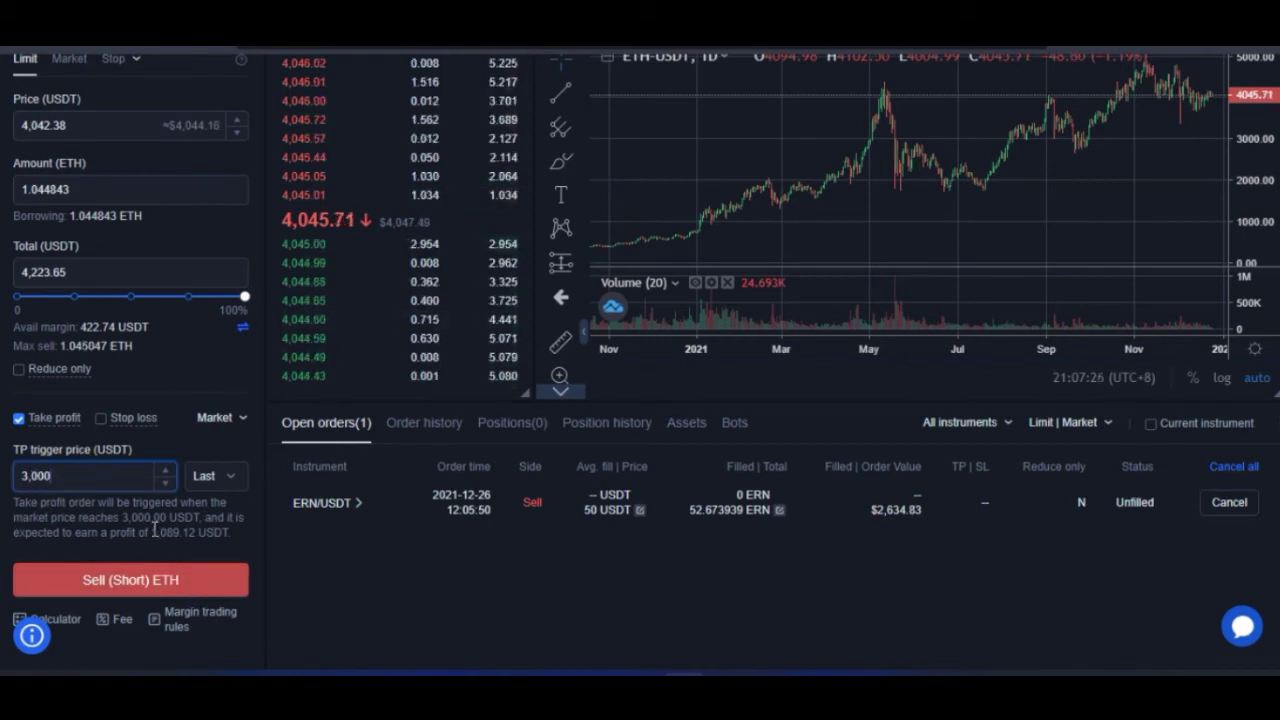
{"action": "left_click_drag", "start_coordinate": [153, 534], "coordinate": [180, 536]}
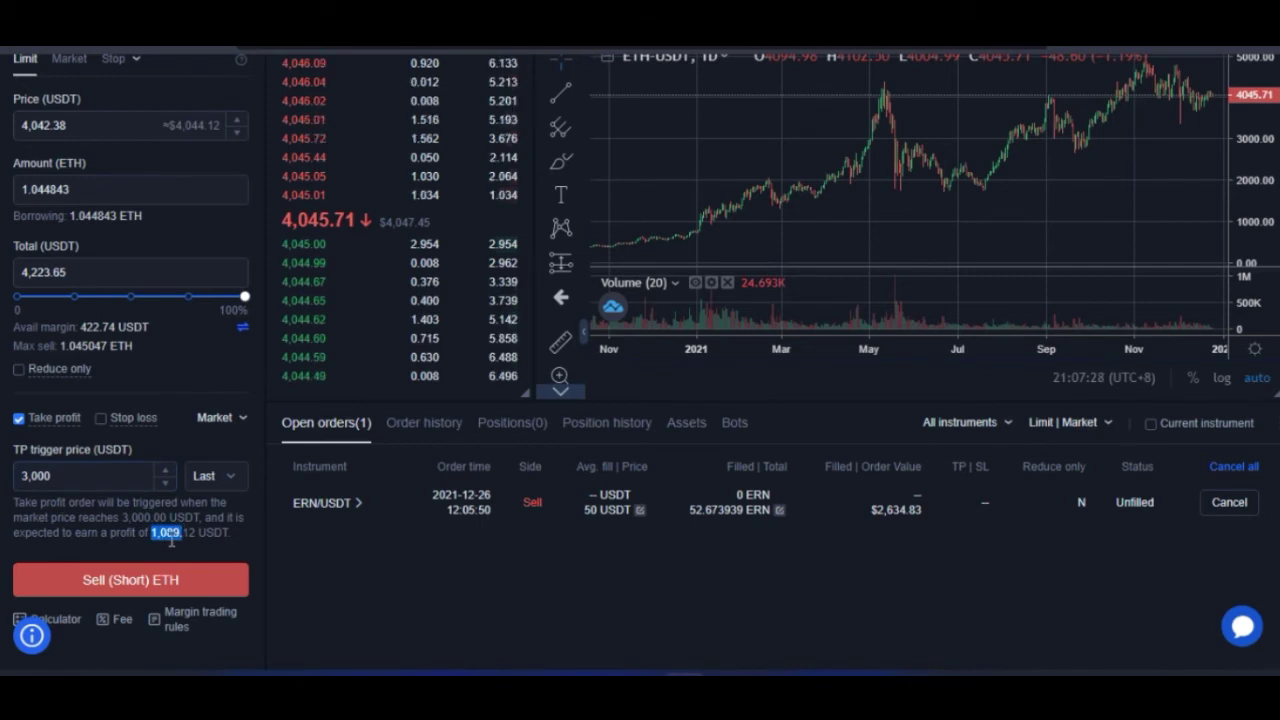
{"action": "scroll", "coordinate": [223, 369], "scroll_direction": "up", "scroll_amount": 2}
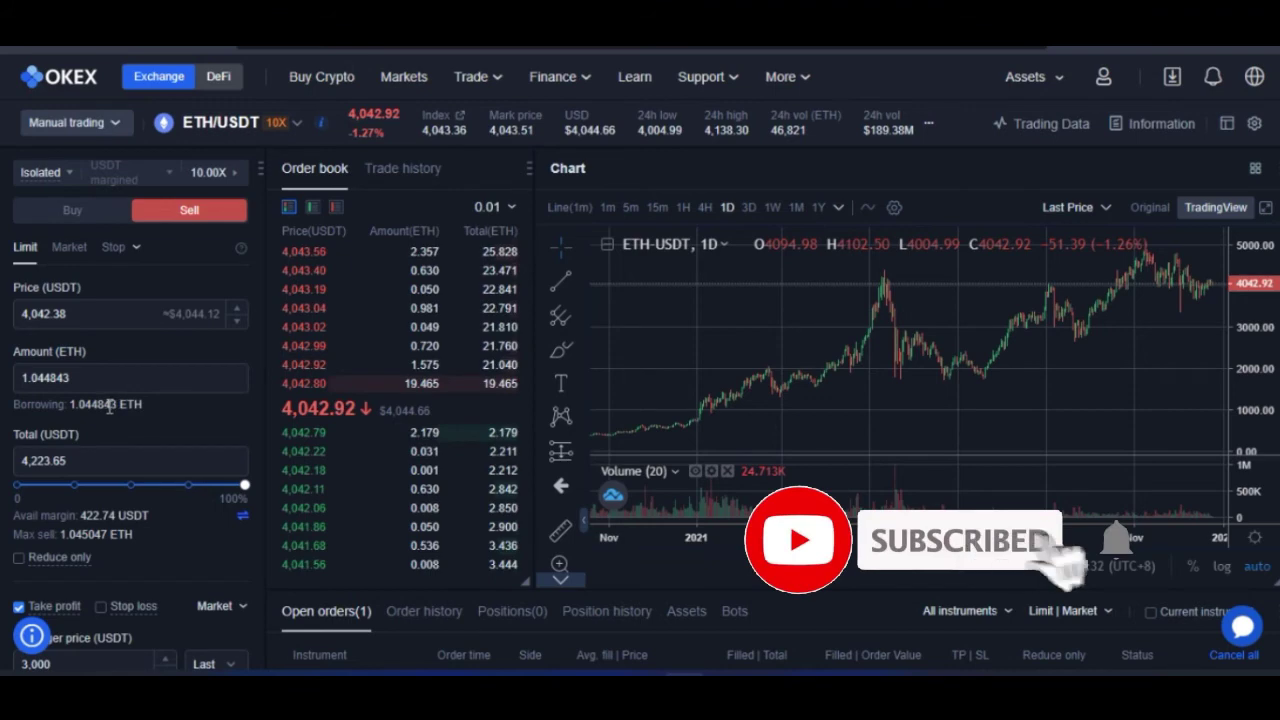
{"action": "scroll", "coordinate": [127, 435], "scroll_direction": "down", "scroll_amount": 2}
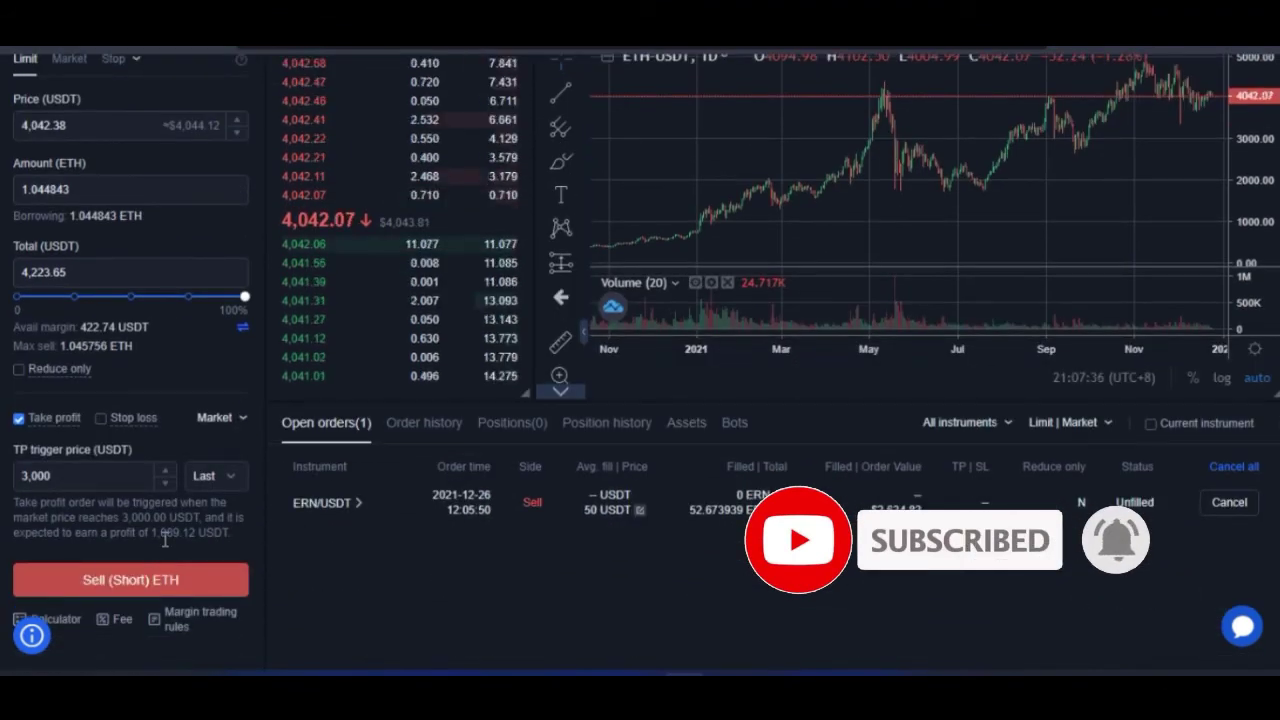
{"action": "scroll", "coordinate": [343, 513], "scroll_direction": "up", "scroll_amount": 2}
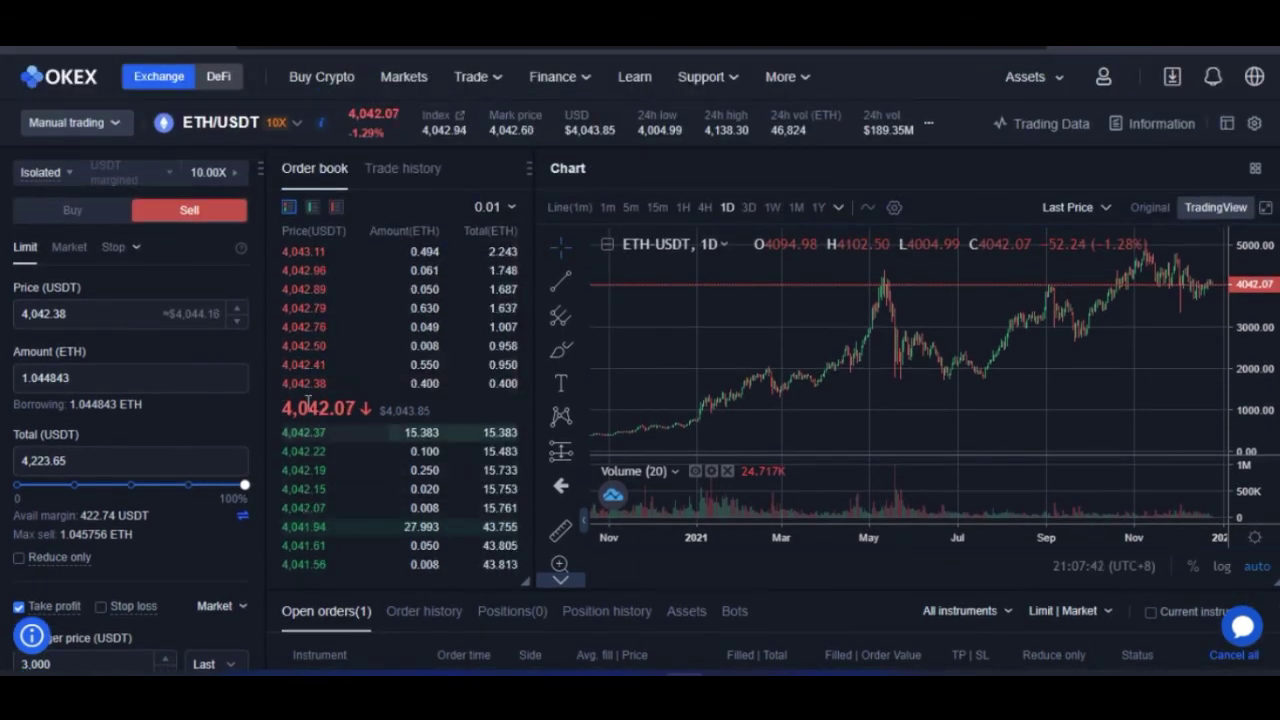
Step: Switch the ETH/USDT order to cross margin mode and check the available ETH margin on the sell side
{"action": "left_click", "coordinate": [68, 176]}
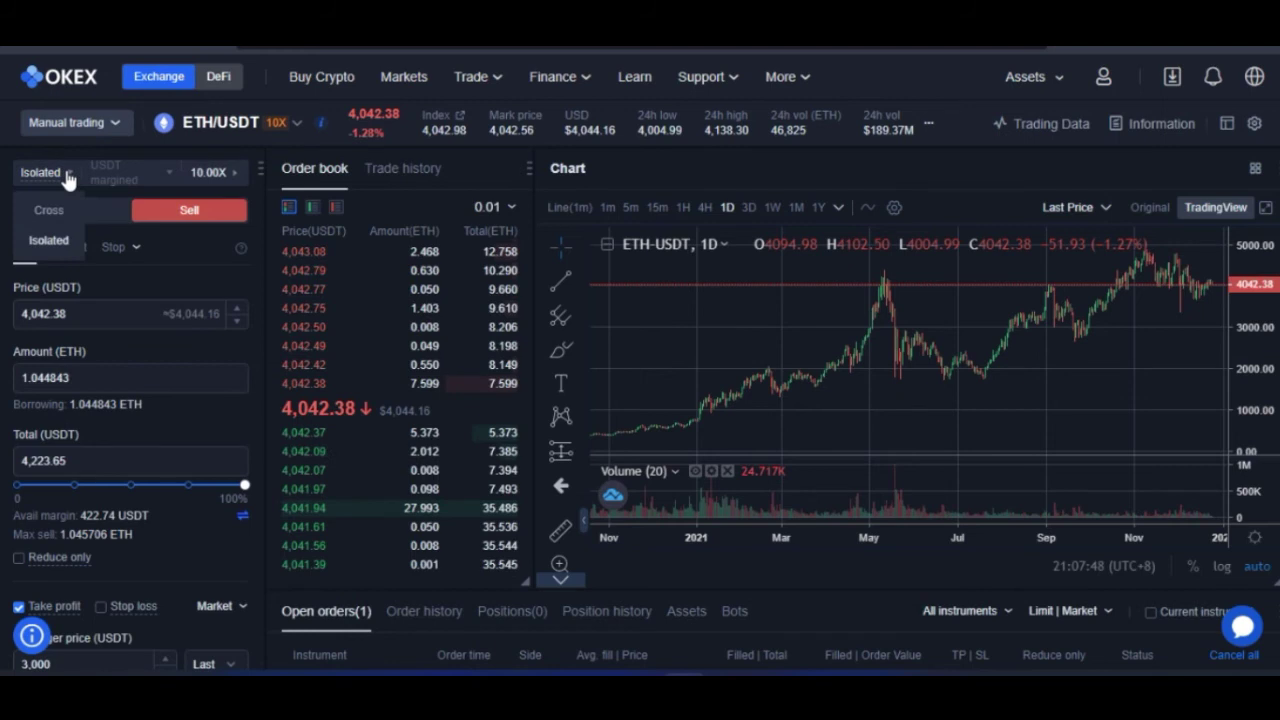
{"action": "left_click", "coordinate": [48, 210]}
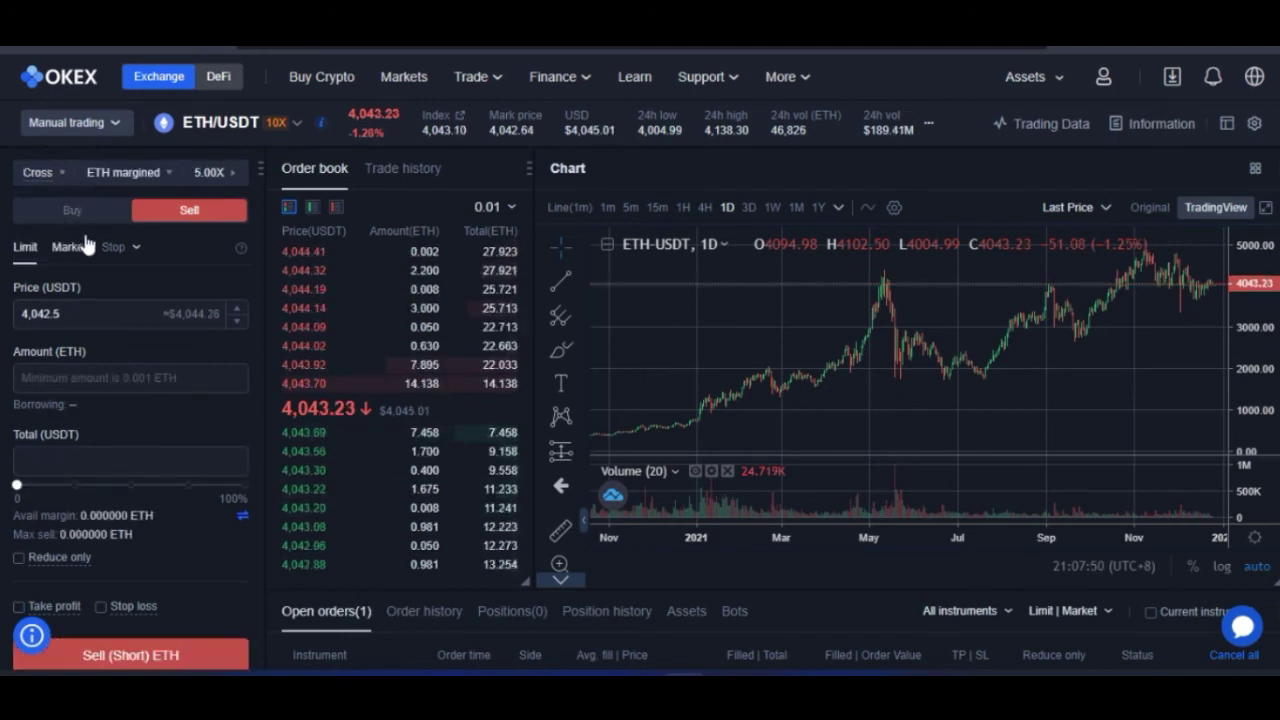
{"action": "left_click", "coordinate": [71, 210]}
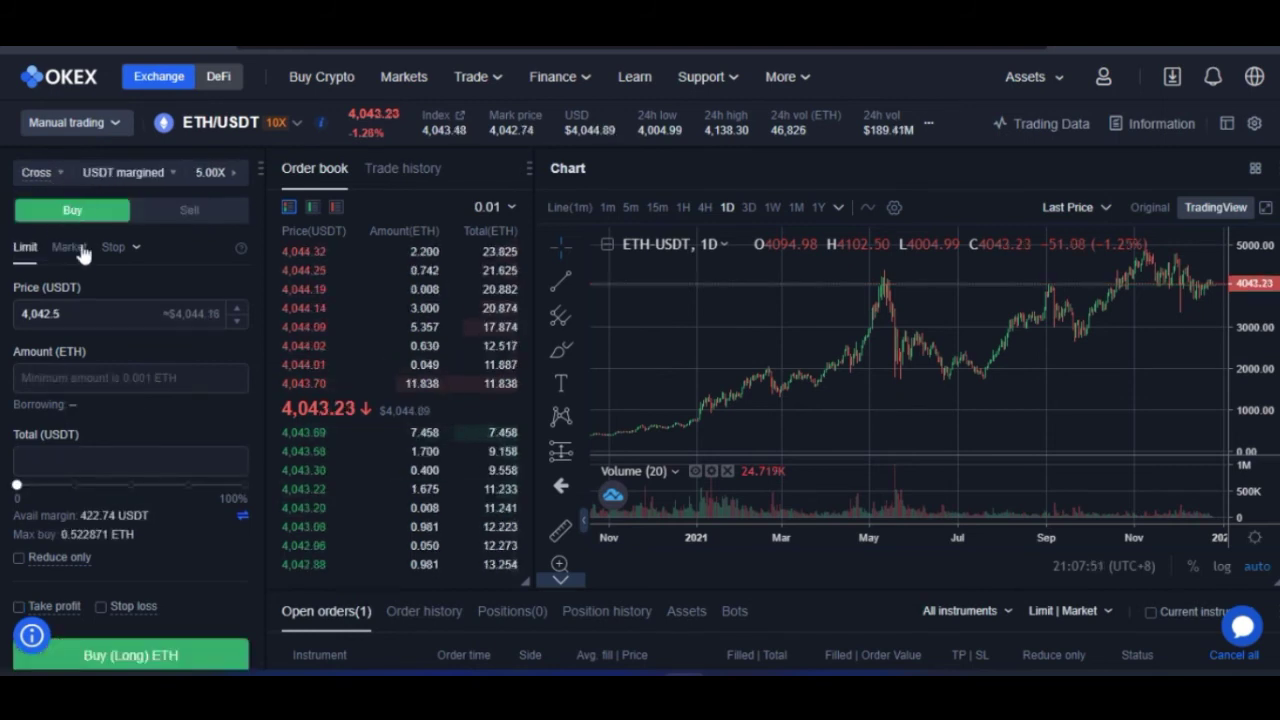
{"action": "left_click", "coordinate": [190, 212]}
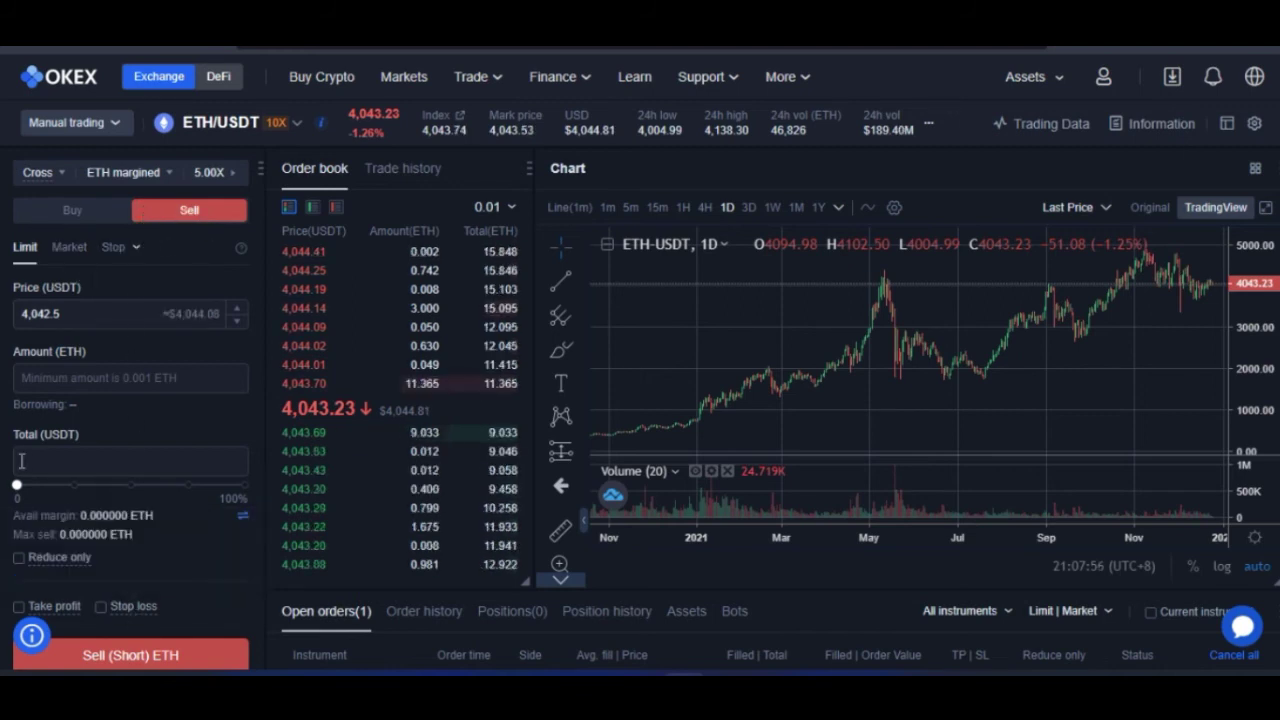
{"action": "left_click_drag", "start_coordinate": [80, 515], "coordinate": [161, 515]}
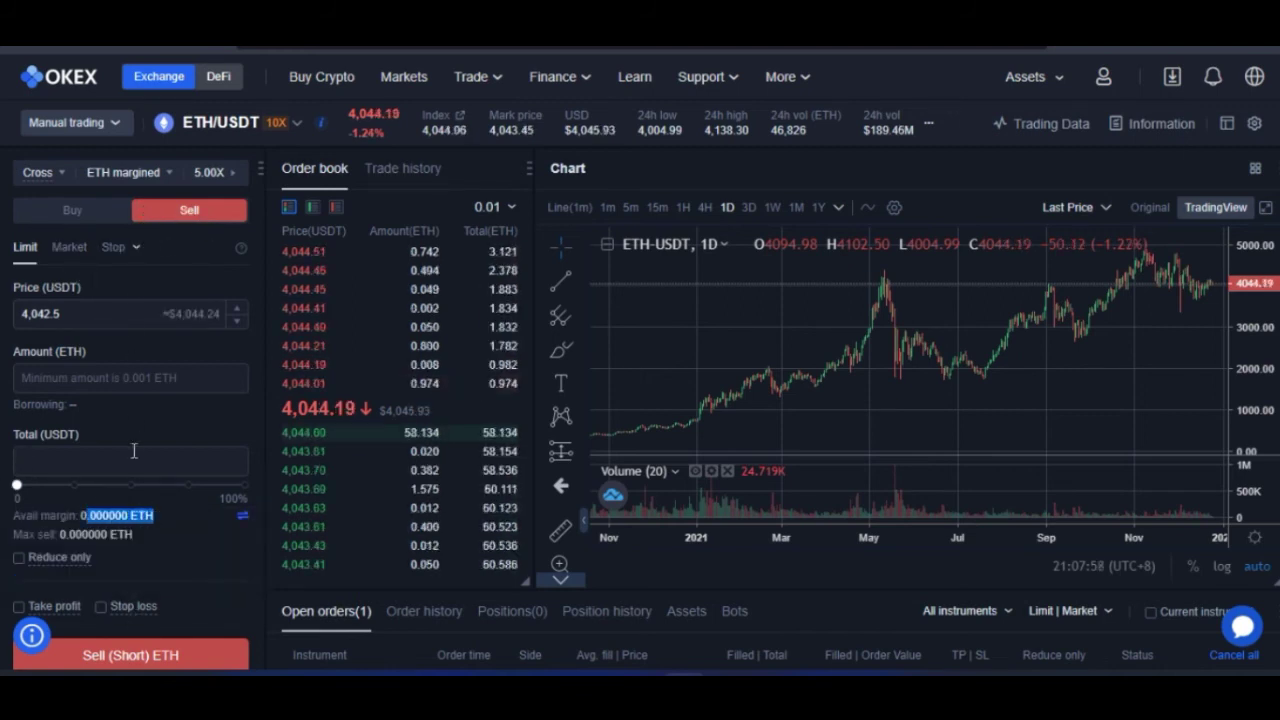
Step: Switch the cross margin order to the buy side and check its available USDT margin and limit price
{"action": "left_click", "coordinate": [86, 212]}
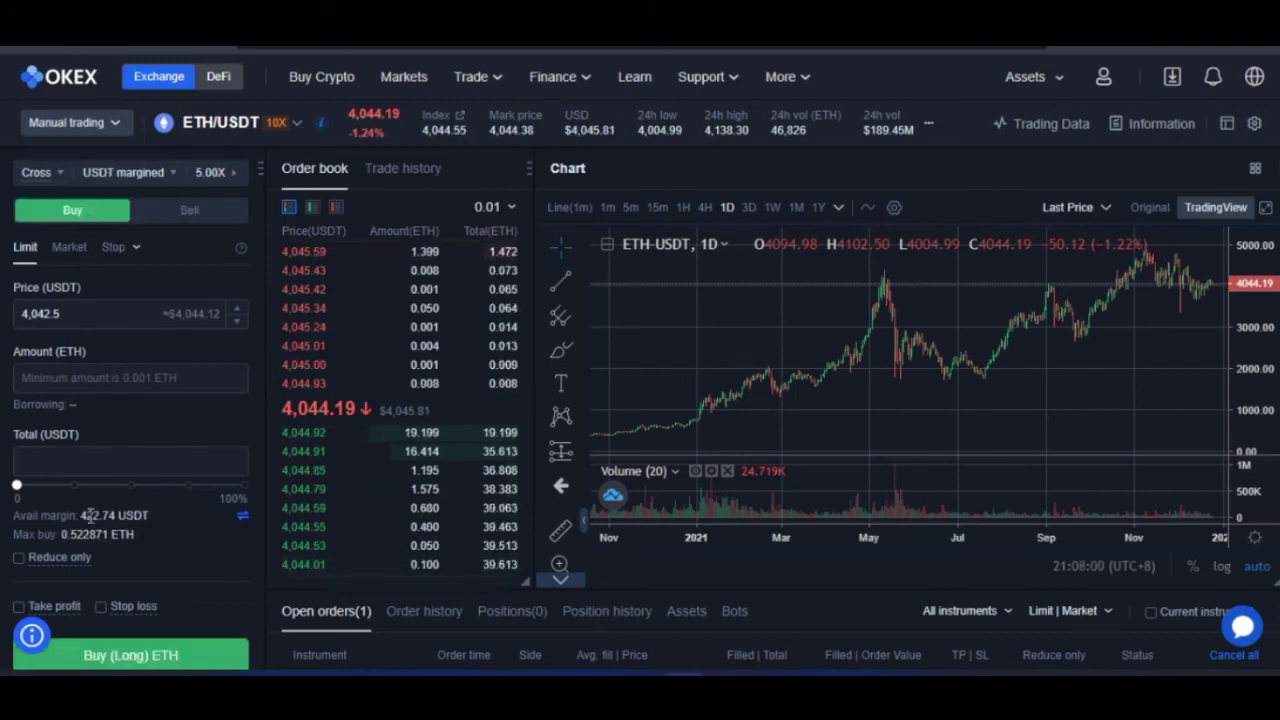
{"action": "left_click_drag", "start_coordinate": [82, 515], "coordinate": [147, 515]}
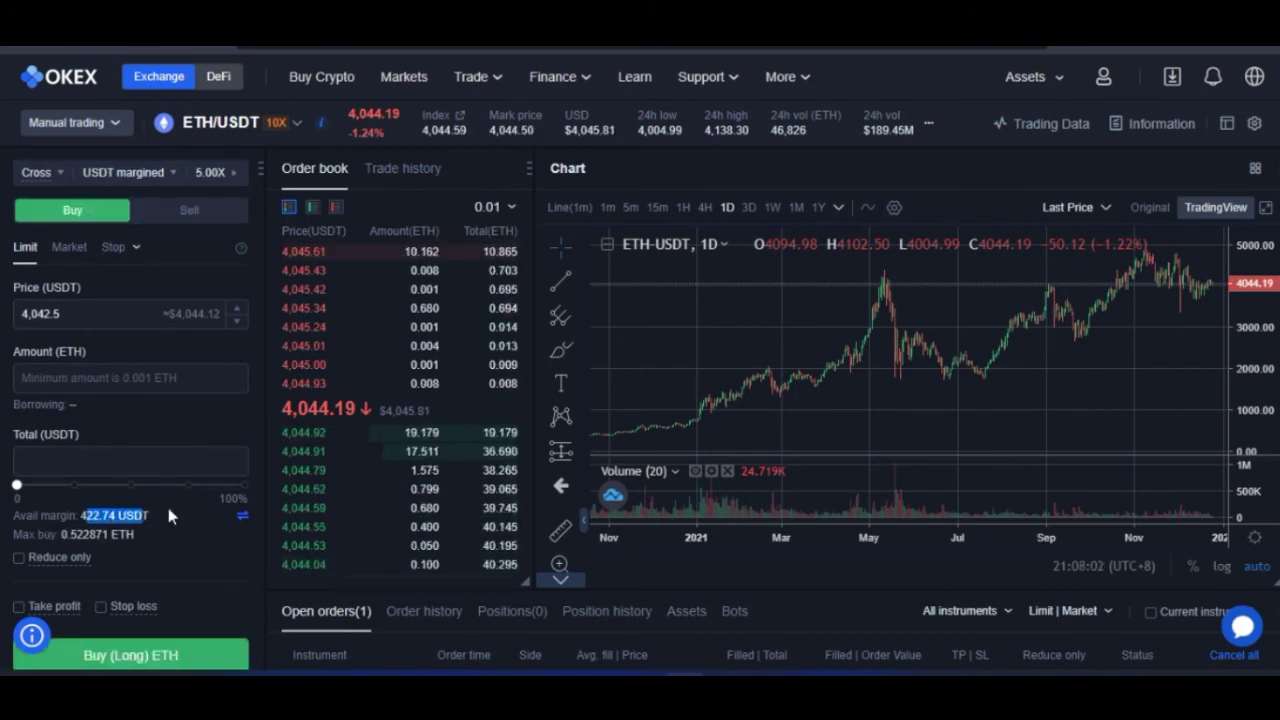
{"action": "left_click_drag", "start_coordinate": [62, 314], "coordinate": [20, 313]}
{"action": "left_click", "coordinate": [70, 377]}
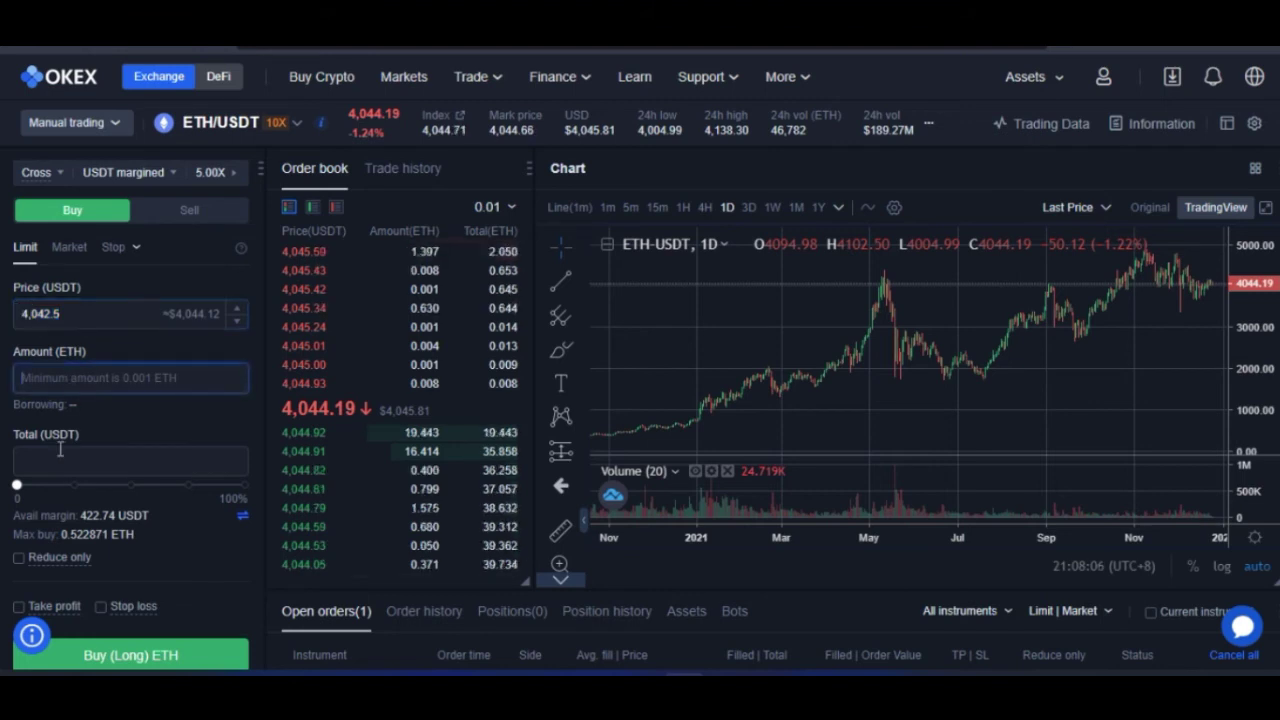
Step: Size the cross margin ETH buy order at 100%, a total of 2,113.70 USDT, and check the borrowing amount
{"action": "left_click_drag", "start_coordinate": [17, 487], "coordinate": [262, 486]}
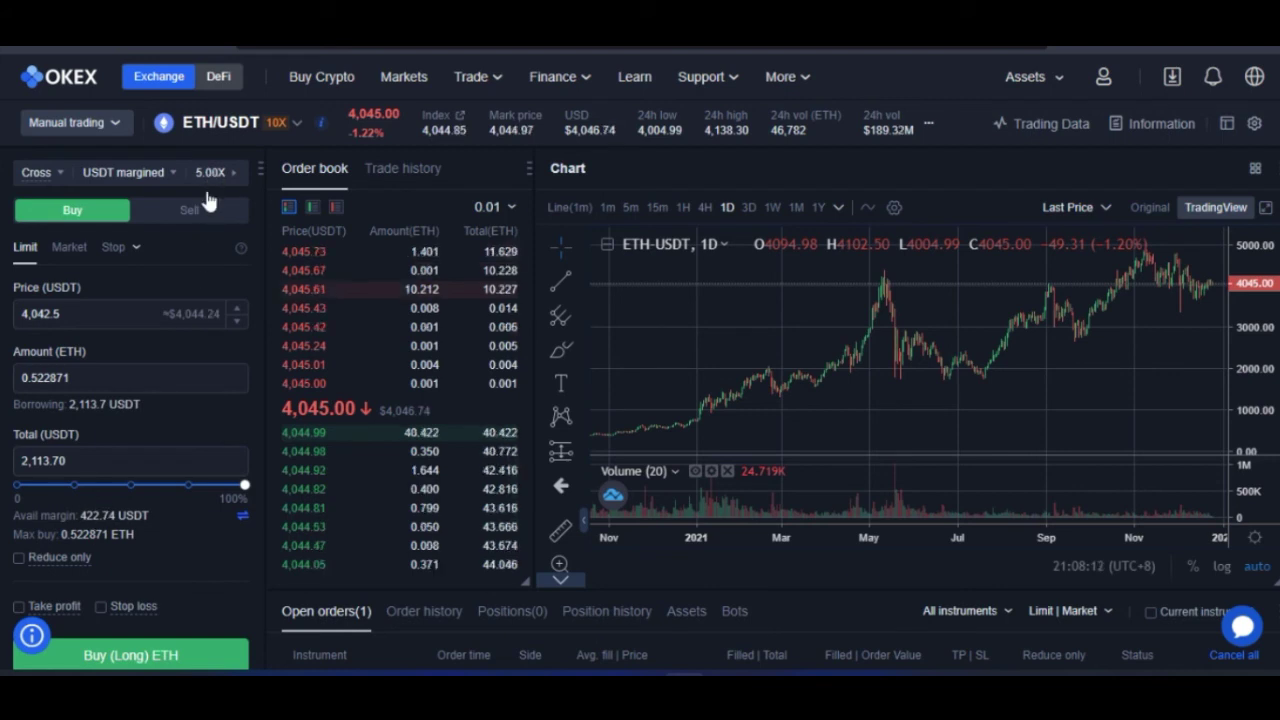
{"action": "left_click_drag", "start_coordinate": [62, 406], "coordinate": [103, 405]}
Step: Enable take profit on the cross margin ETH buy order with a trigger price of 5,000 USDT
{"action": "scroll", "coordinate": [5, 548], "scroll_direction": "down", "scroll_amount": 2}
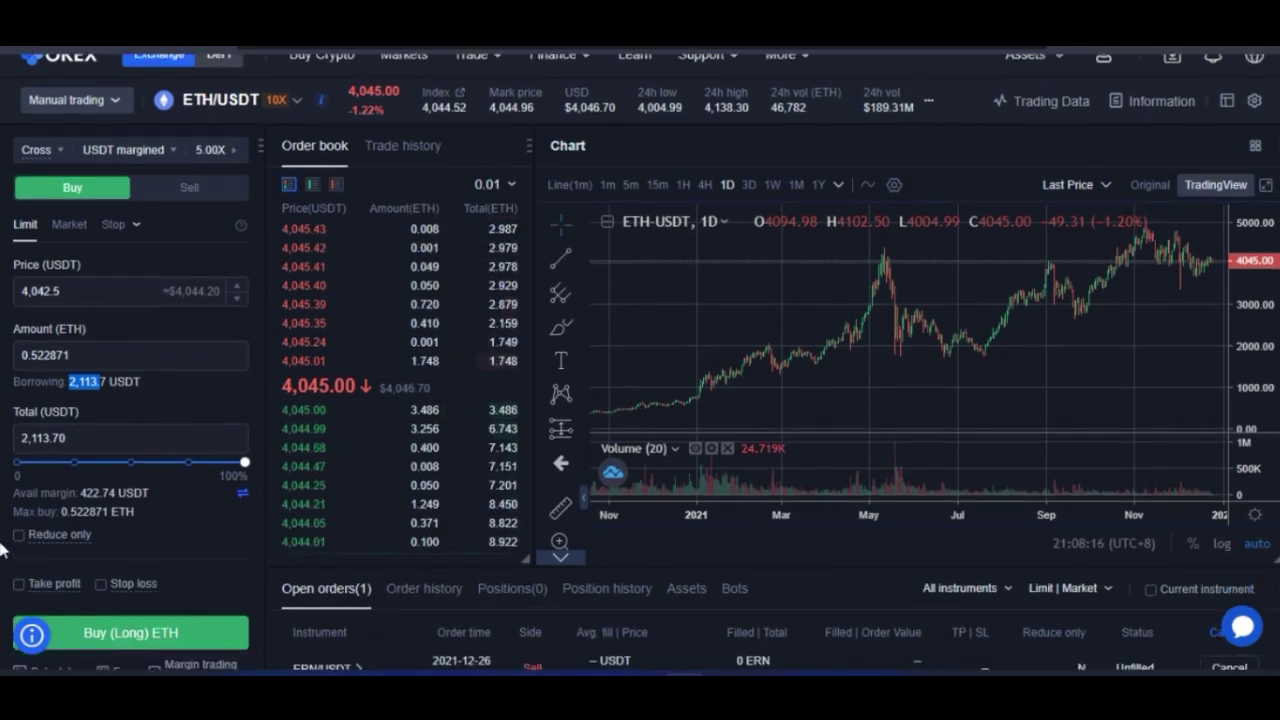
{"action": "left_click", "coordinate": [18, 512]}
{"action": "left_click", "coordinate": [64, 569]}
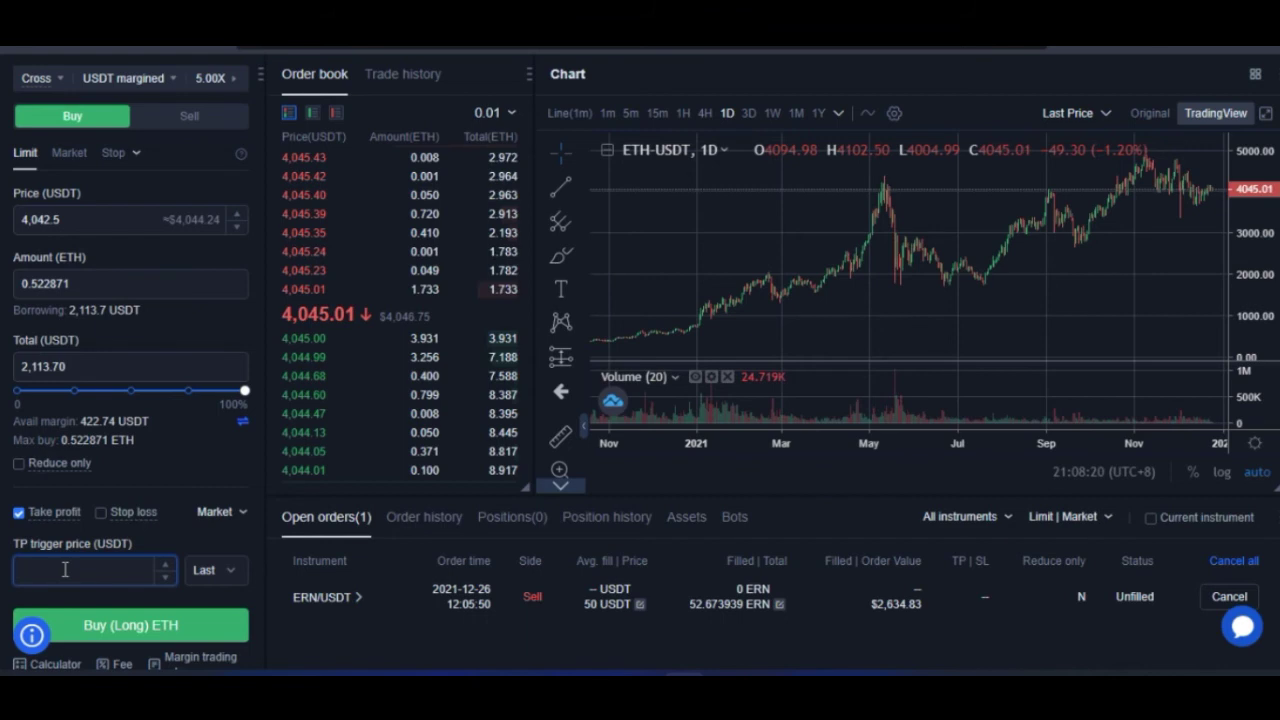
{"action": "type", "text": "5"}
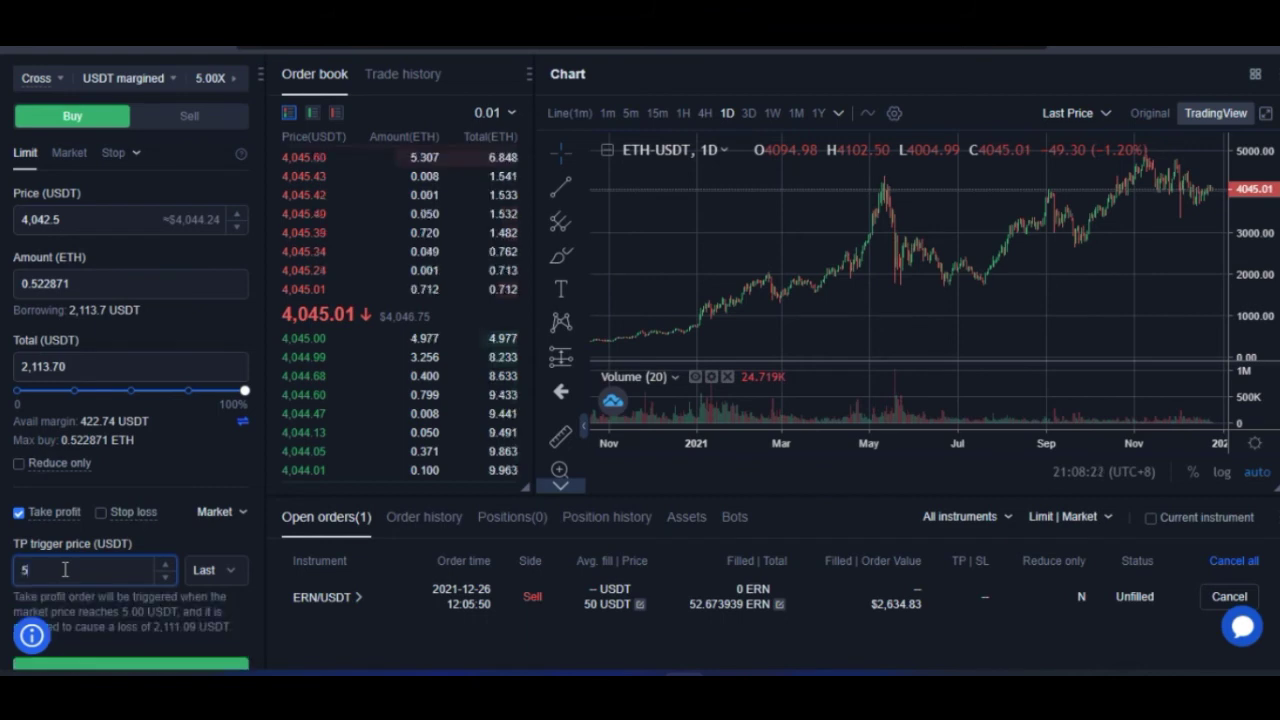
{"action": "type", "text": ",000"}
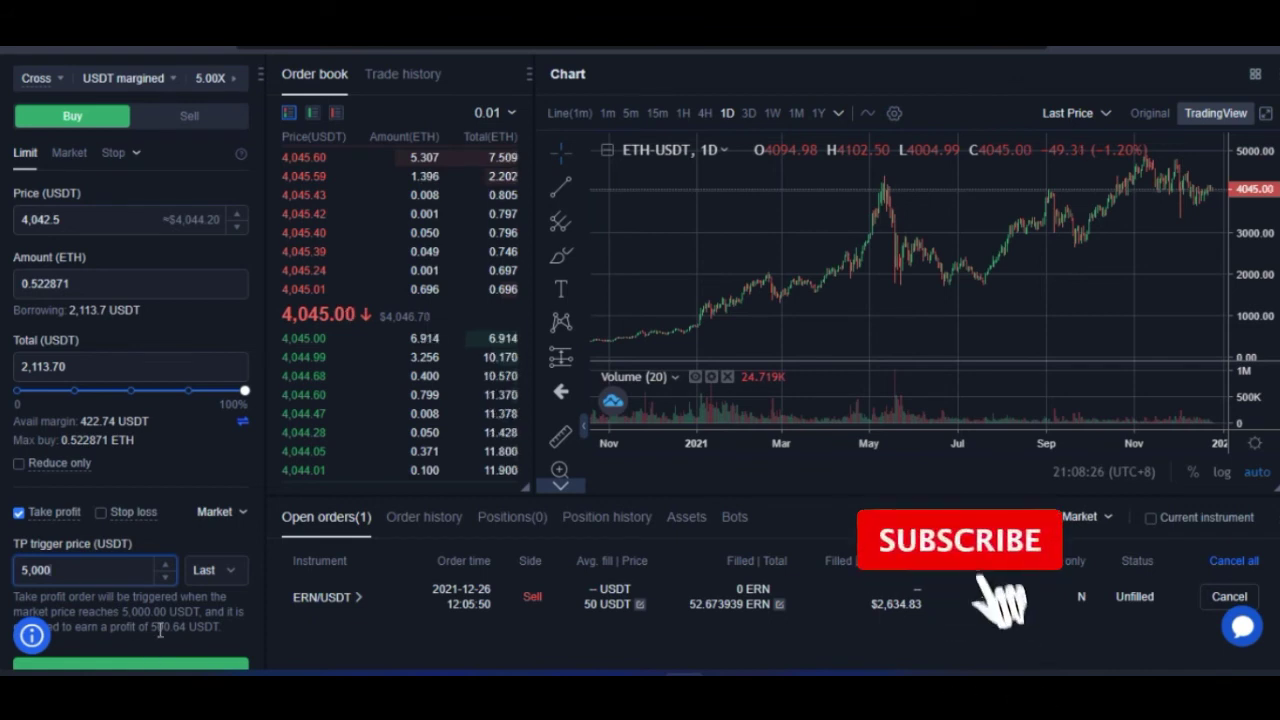
Step: Examine the expected profit at the 5,000 USDT trigger alongside the order's total and borrowing amount
{"action": "scroll", "coordinate": [45, 527], "scroll_direction": "down", "scroll_amount": 1}
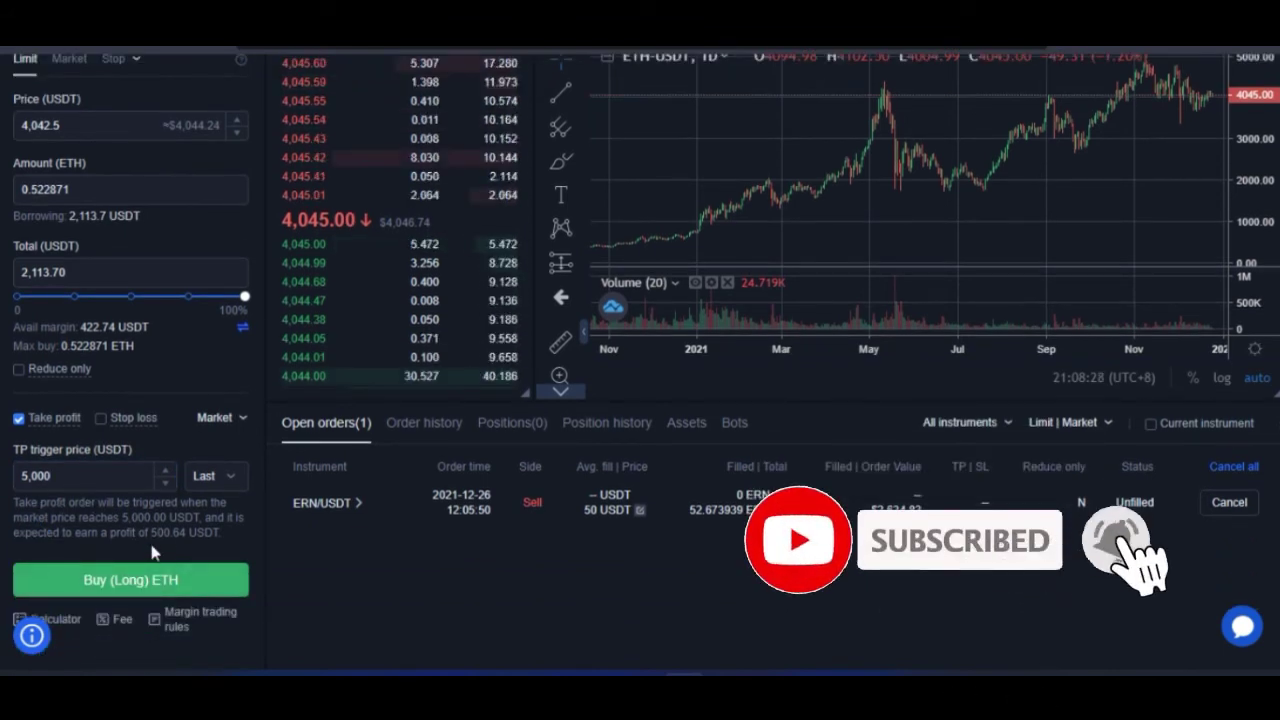
{"action": "left_click_drag", "start_coordinate": [149, 532], "coordinate": [186, 532]}
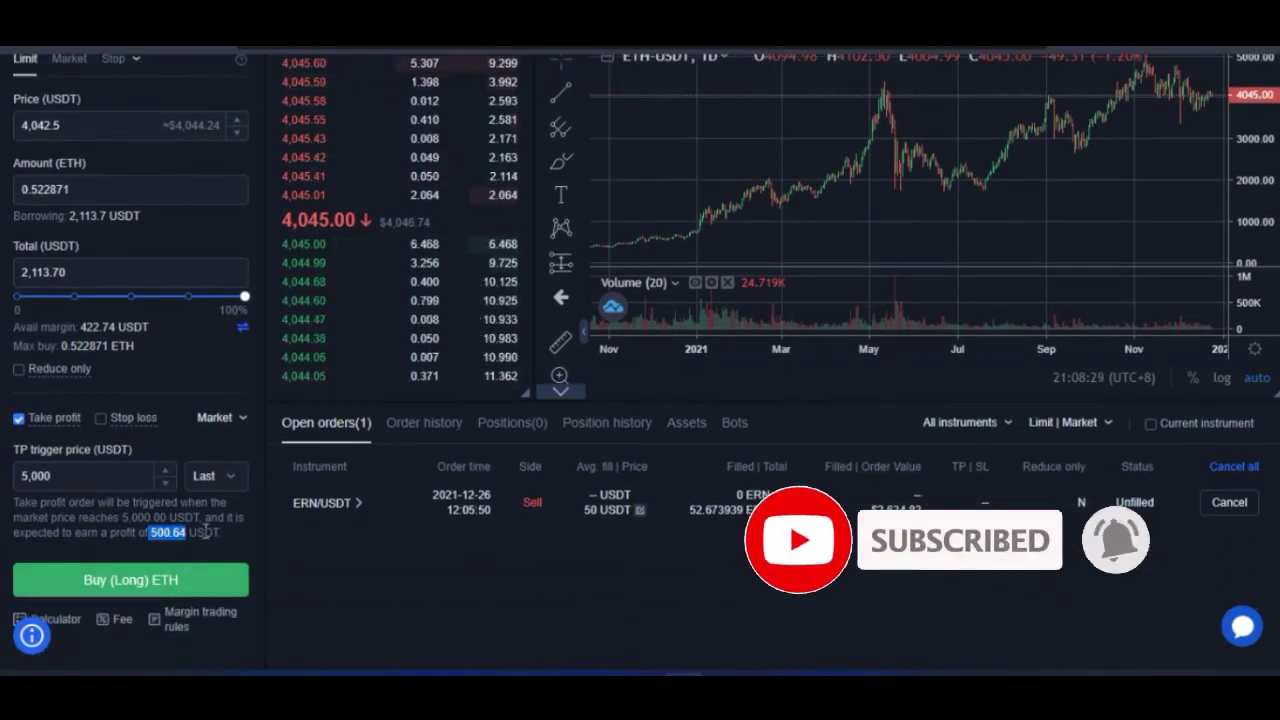
{"action": "left_click", "coordinate": [136, 530]}
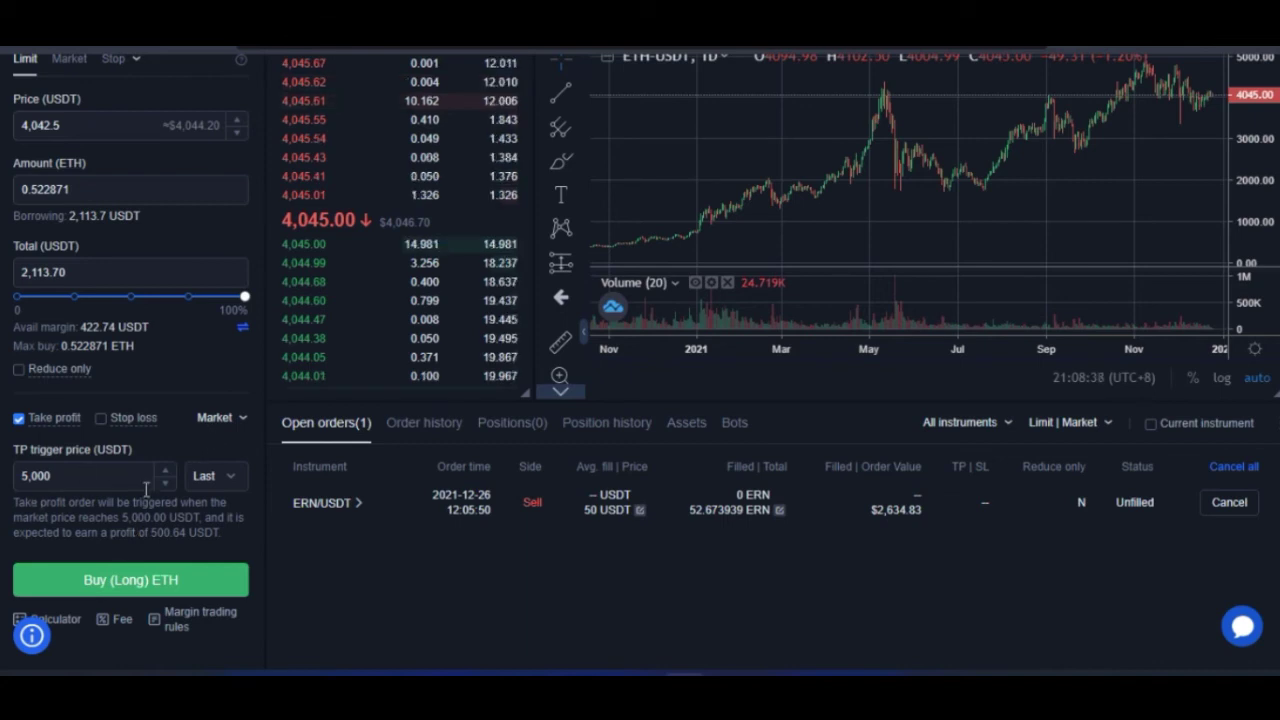
{"action": "scroll", "coordinate": [172, 413], "scroll_direction": "up", "scroll_amount": 2}
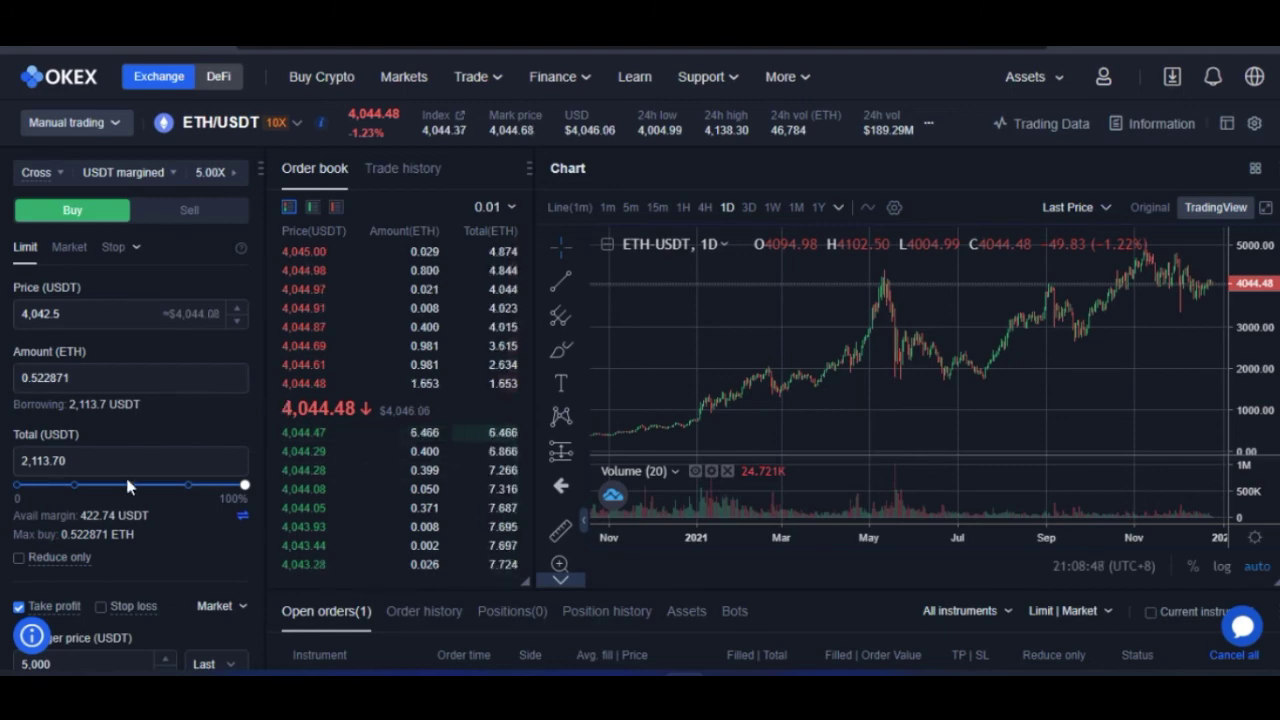
{"action": "scroll", "coordinate": [126, 487], "scroll_direction": "down", "scroll_amount": 1}
{"action": "scroll", "coordinate": [126, 487], "scroll_direction": "down", "scroll_amount": 2}
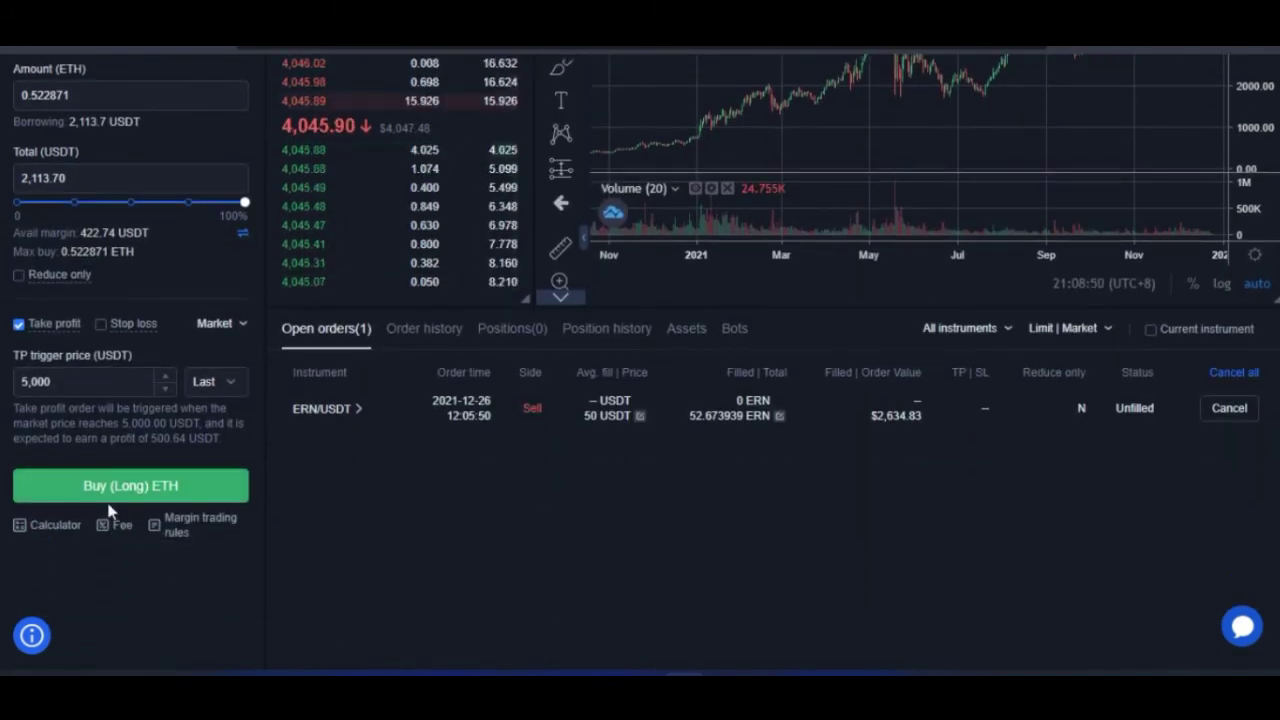
{"action": "left_click_drag", "start_coordinate": [151, 438], "coordinate": [222, 439]}
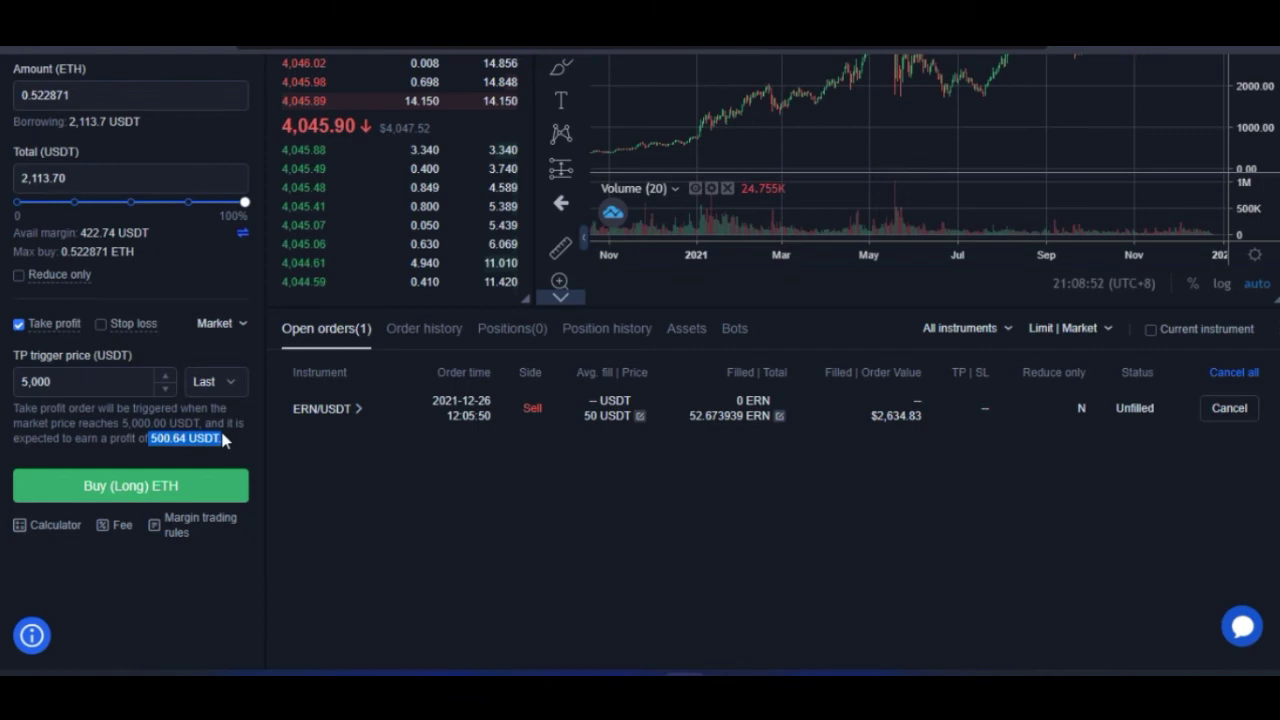
{"action": "left_click", "coordinate": [61, 444]}
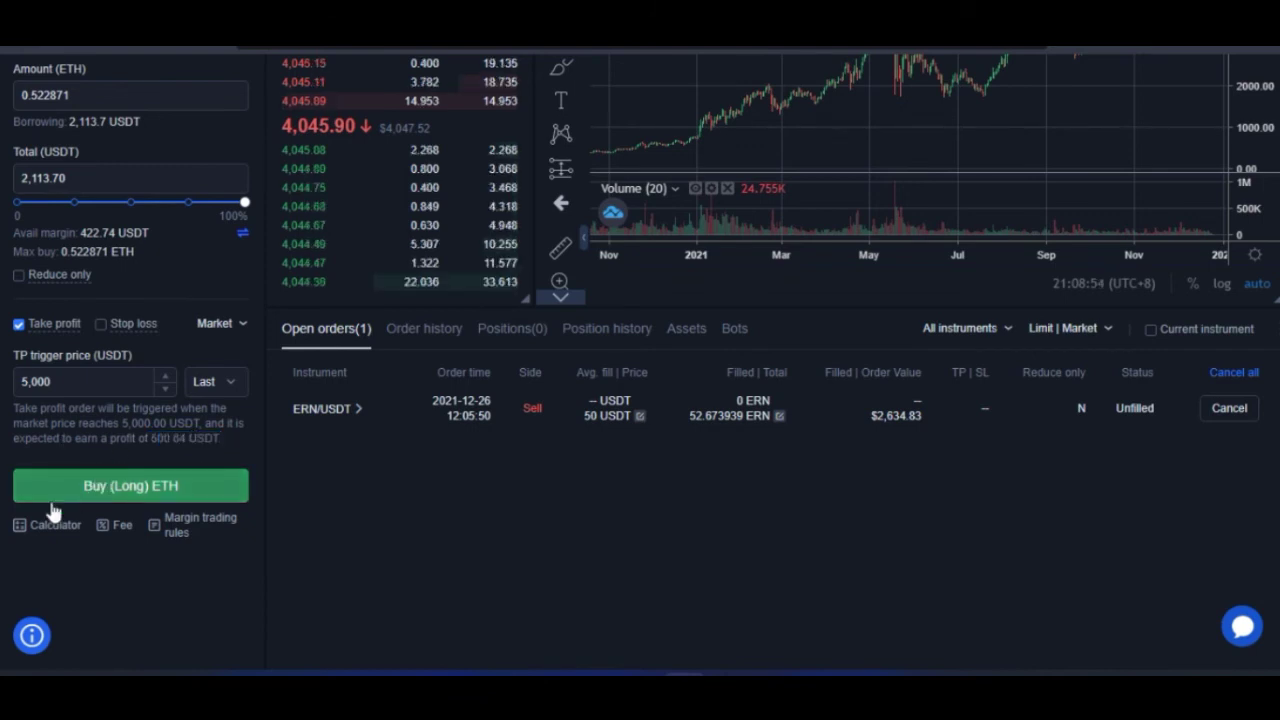
{"action": "scroll", "coordinate": [52, 505], "scroll_direction": "up", "scroll_amount": 2}
{"action": "scroll", "coordinate": [52, 505], "scroll_direction": "up", "scroll_amount": 2}
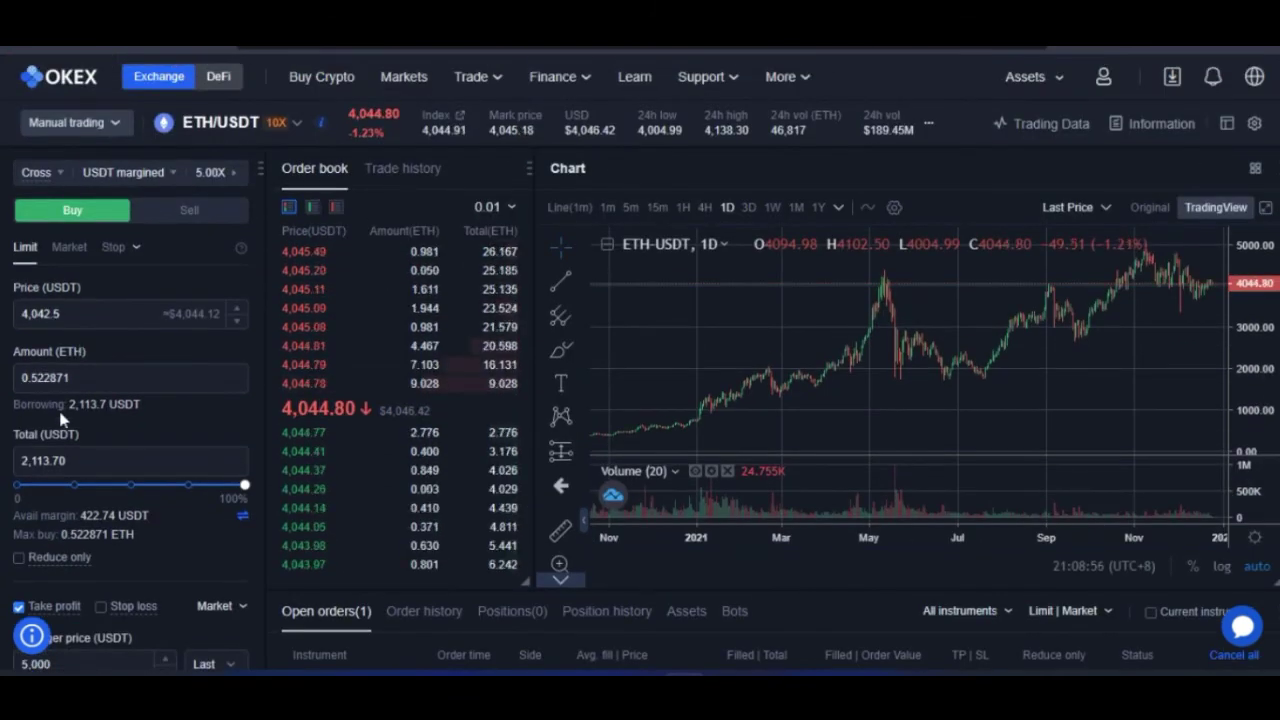
{"action": "scroll", "coordinate": [56, 424], "scroll_direction": "down", "scroll_amount": 4}
Step: Set the take profit trigger price to 4,200 USDT and check the expected profit
{"action": "left_click_drag", "start_coordinate": [50, 382], "coordinate": [15, 381]}
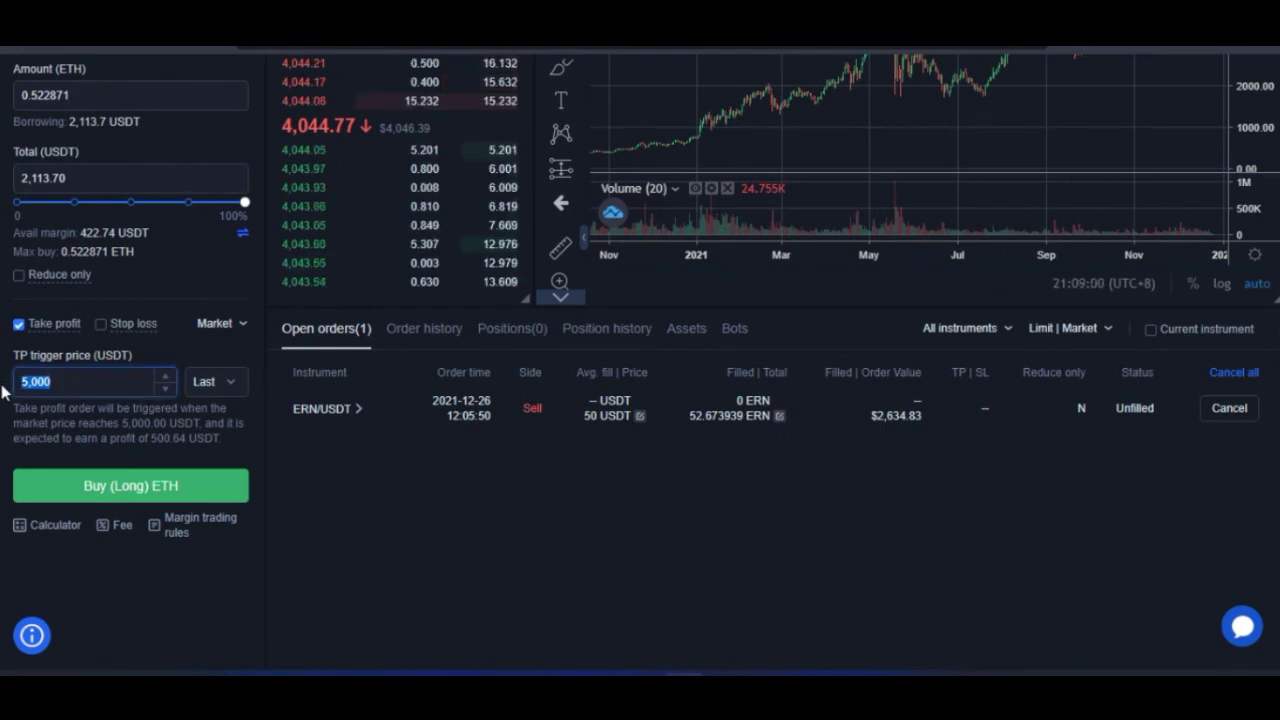
{"action": "type", "text": "4"}
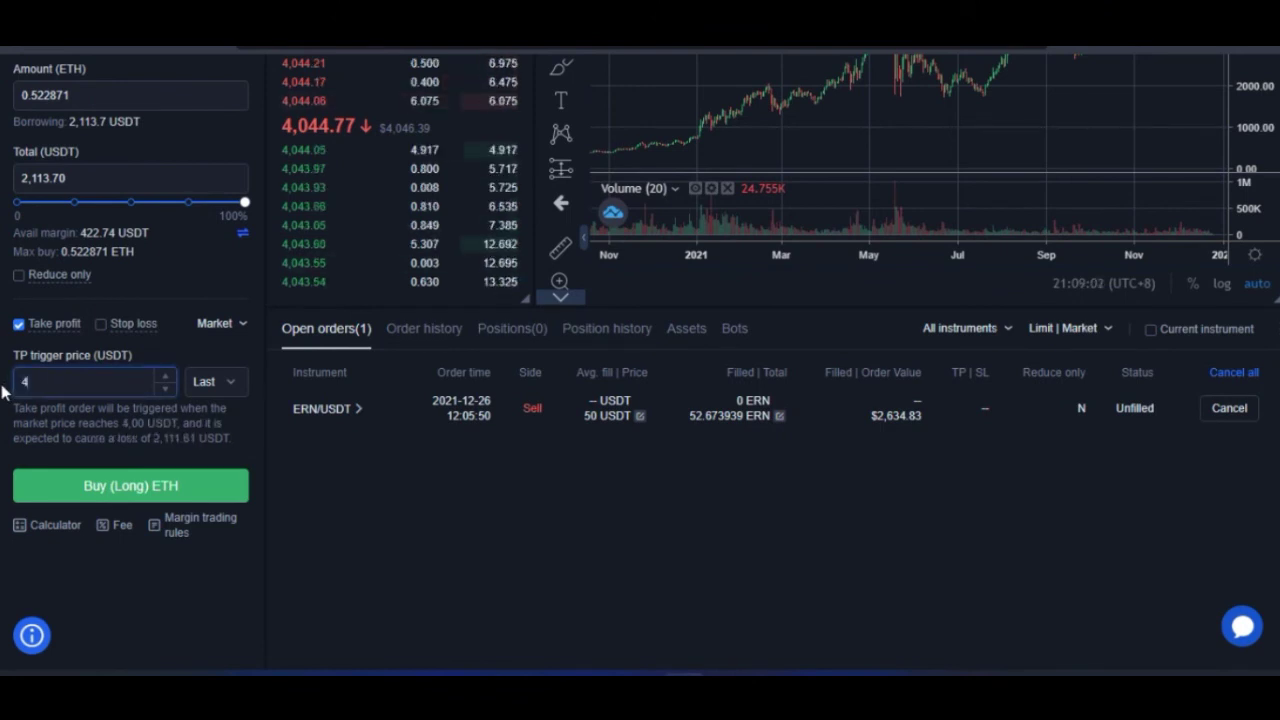
{"action": "type", "text": ",200"}
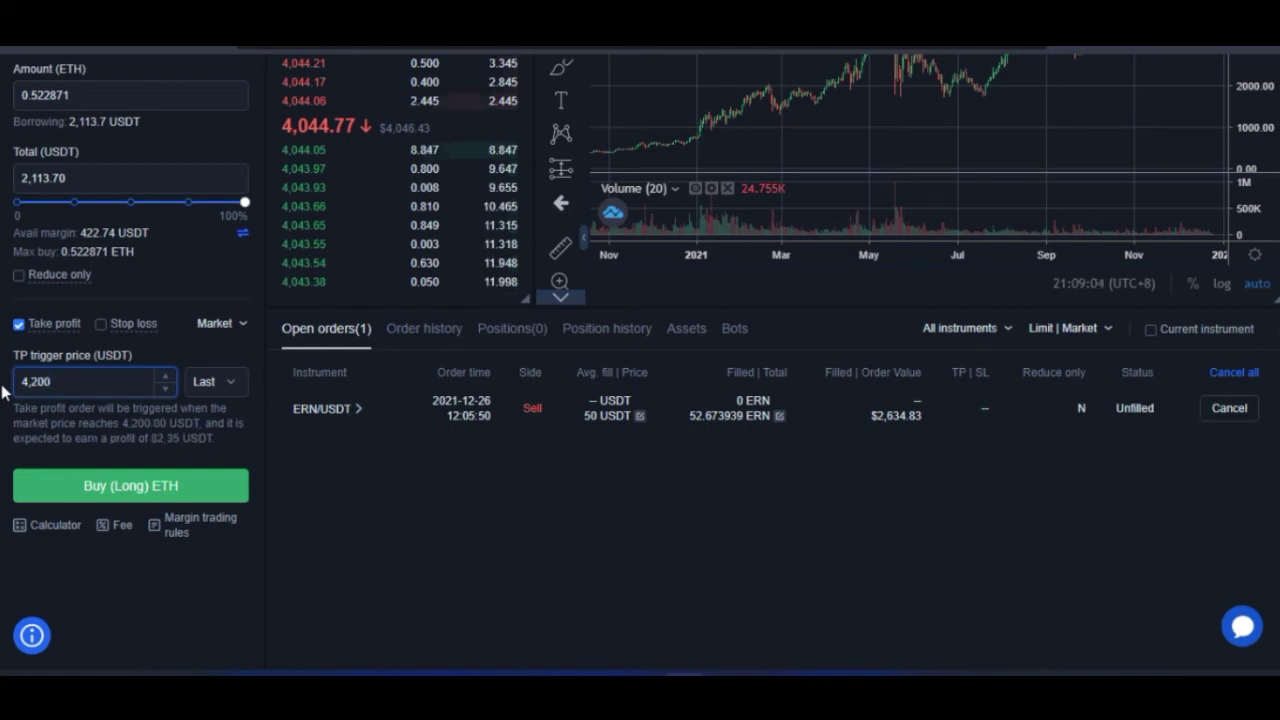
{"action": "left_click", "coordinate": [86, 591]}
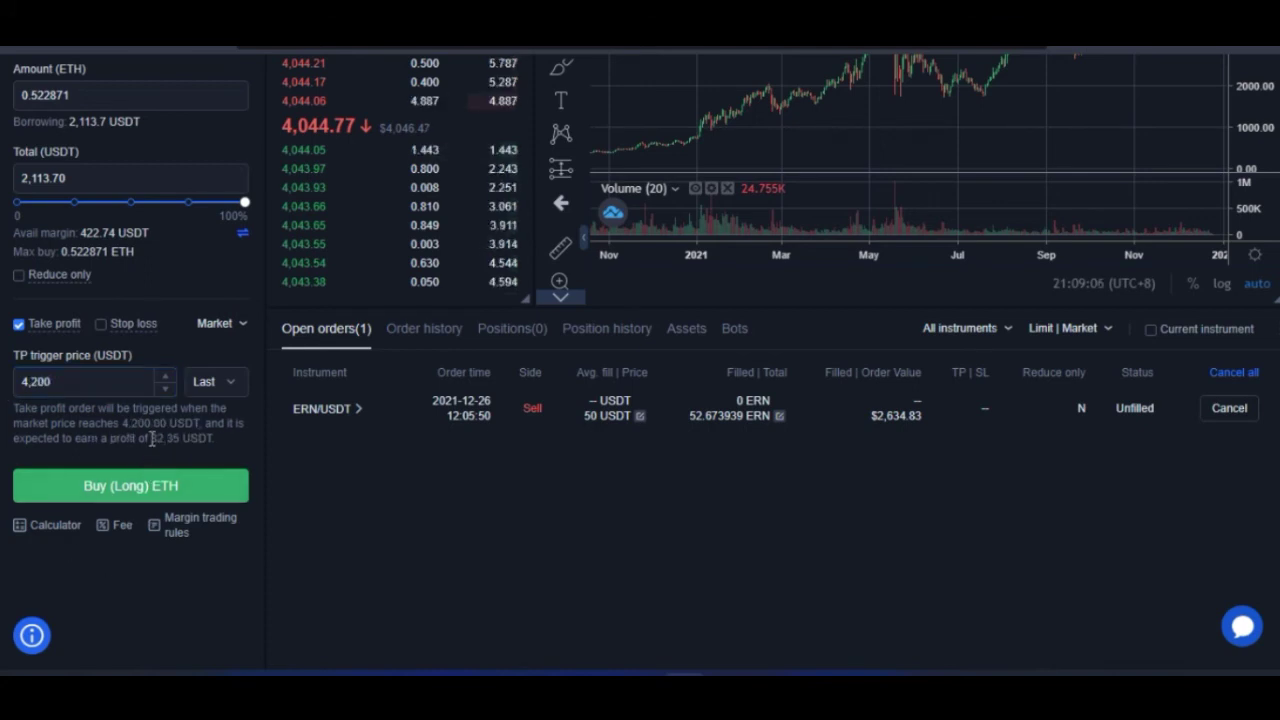
{"action": "left_click", "coordinate": [203, 433]}
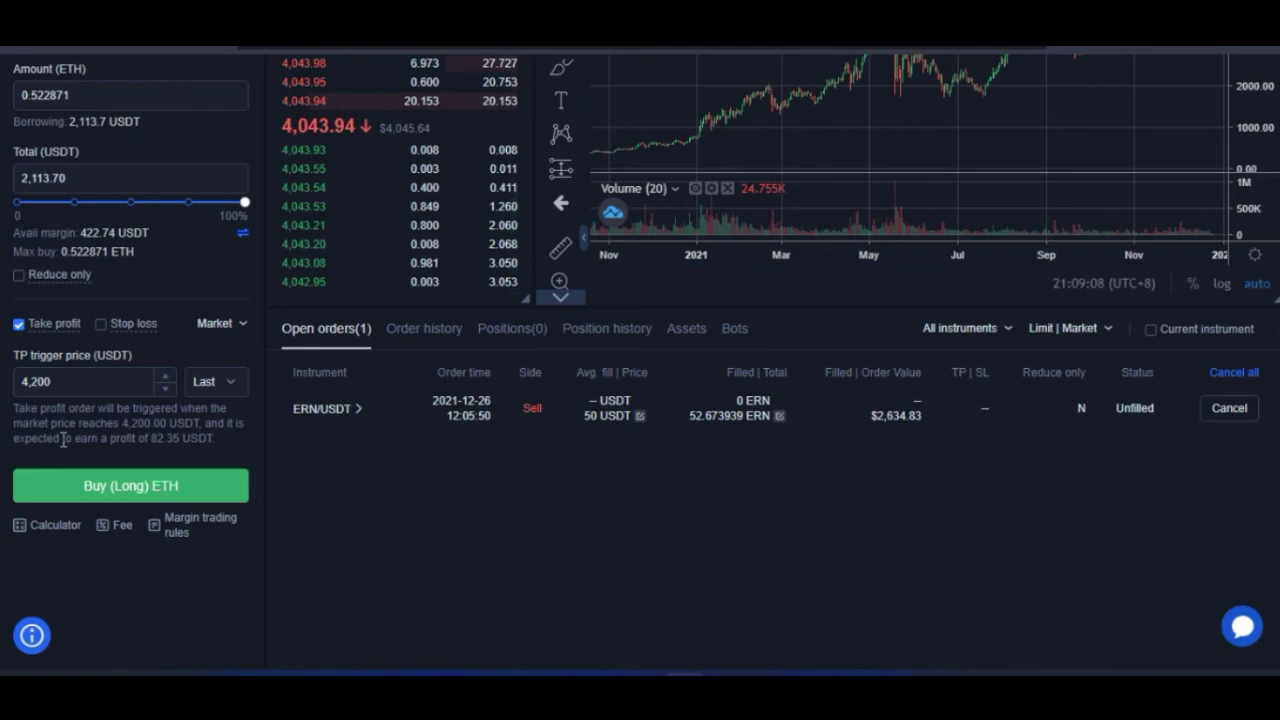
Step: Compare the buy order's available USDT margin with its borrowing amount
{"action": "scroll", "coordinate": [60, 445], "scroll_direction": "up", "scroll_amount": 1}
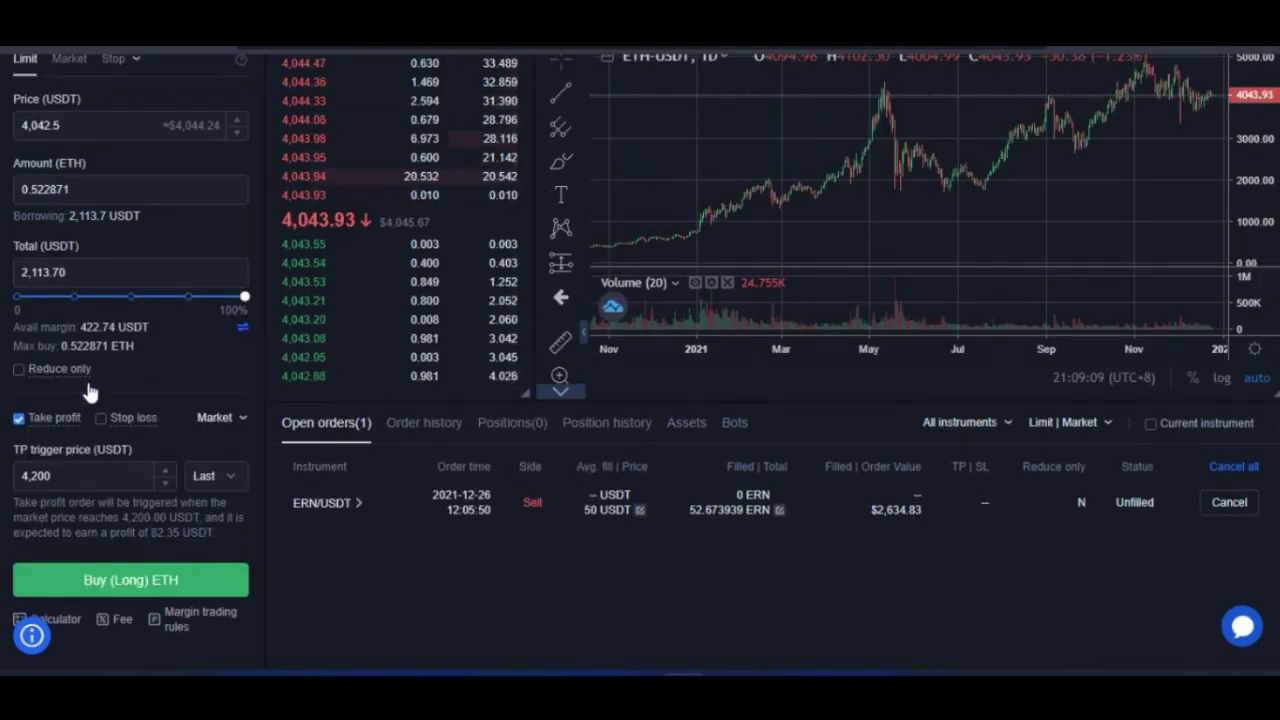
{"action": "double_click", "coordinate": [90, 326]}
{"action": "scroll", "coordinate": [20, 390], "scroll_direction": "up", "scroll_amount": 1}
{"action": "left_click_drag", "start_coordinate": [150, 319], "coordinate": [70, 312]}
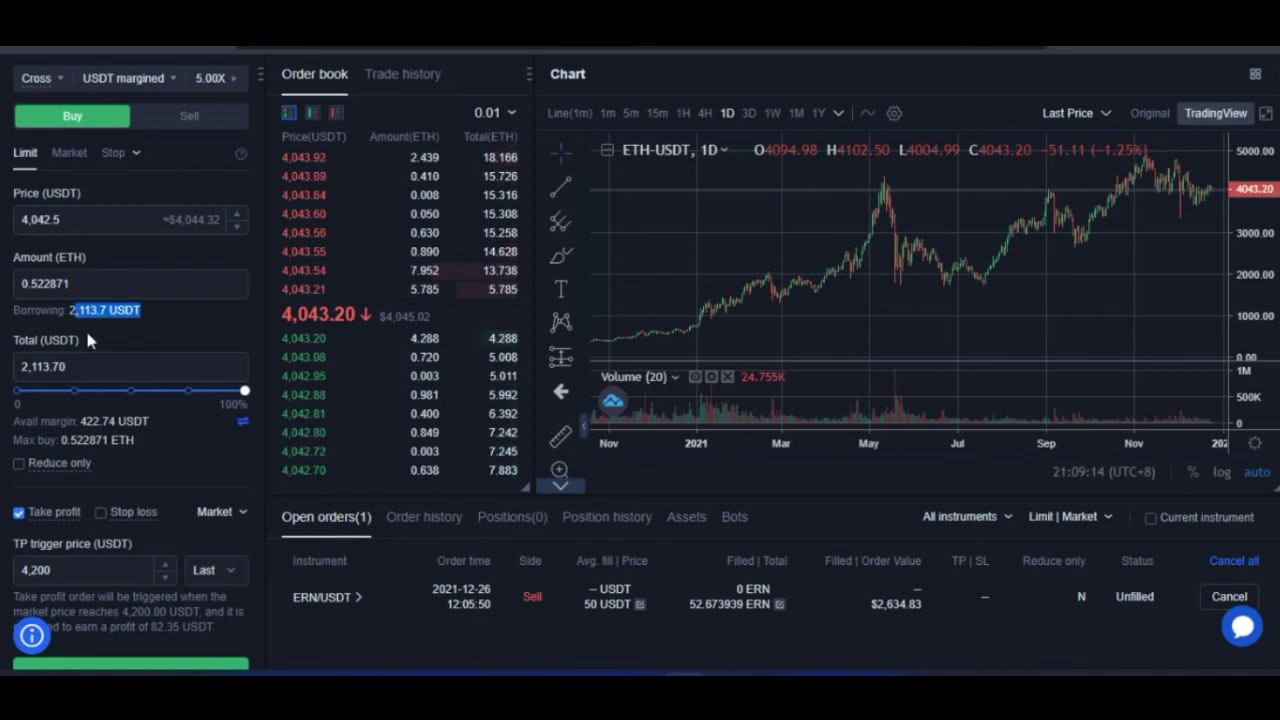
{"action": "scroll", "coordinate": [95, 340], "scroll_direction": "up", "scroll_amount": 1}
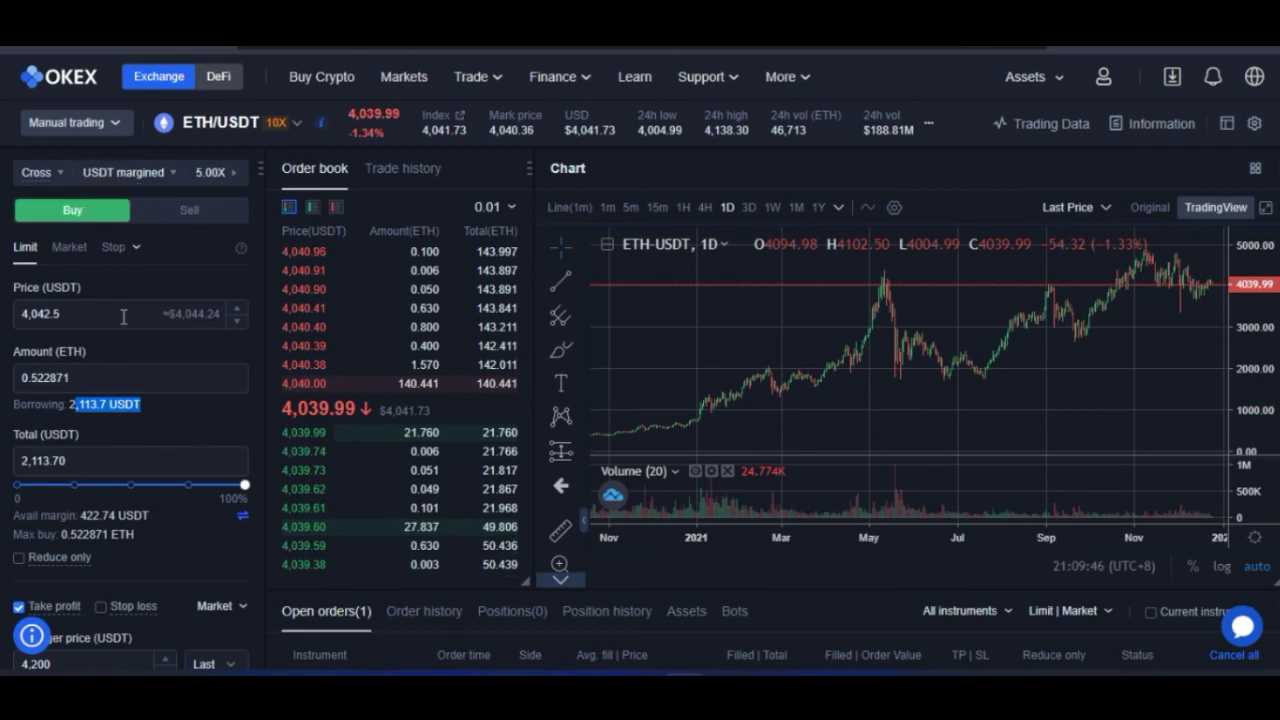
Step: Browse the USDT margin trading pairs and their maximum leverage, keeping ETH/USDT selected
{"action": "left_click", "coordinate": [213, 130]}
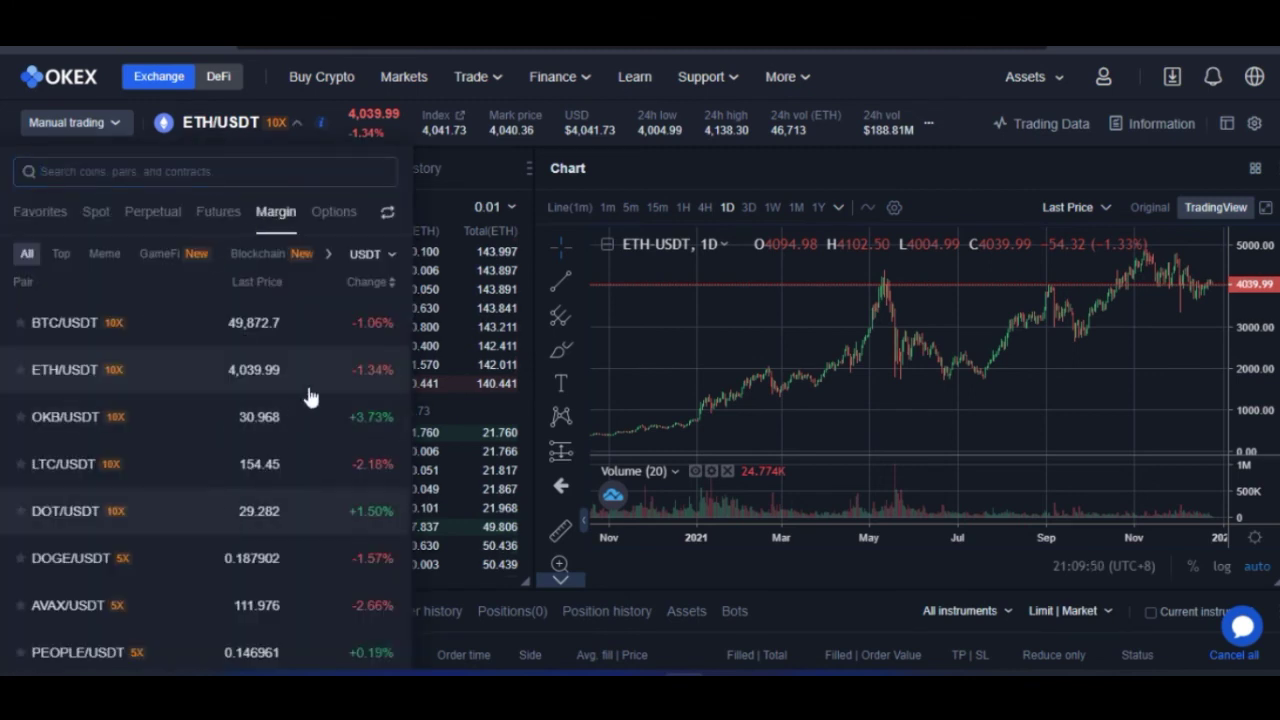
{"action": "scroll", "coordinate": [122, 360], "scroll_direction": "down", "scroll_amount": 3}
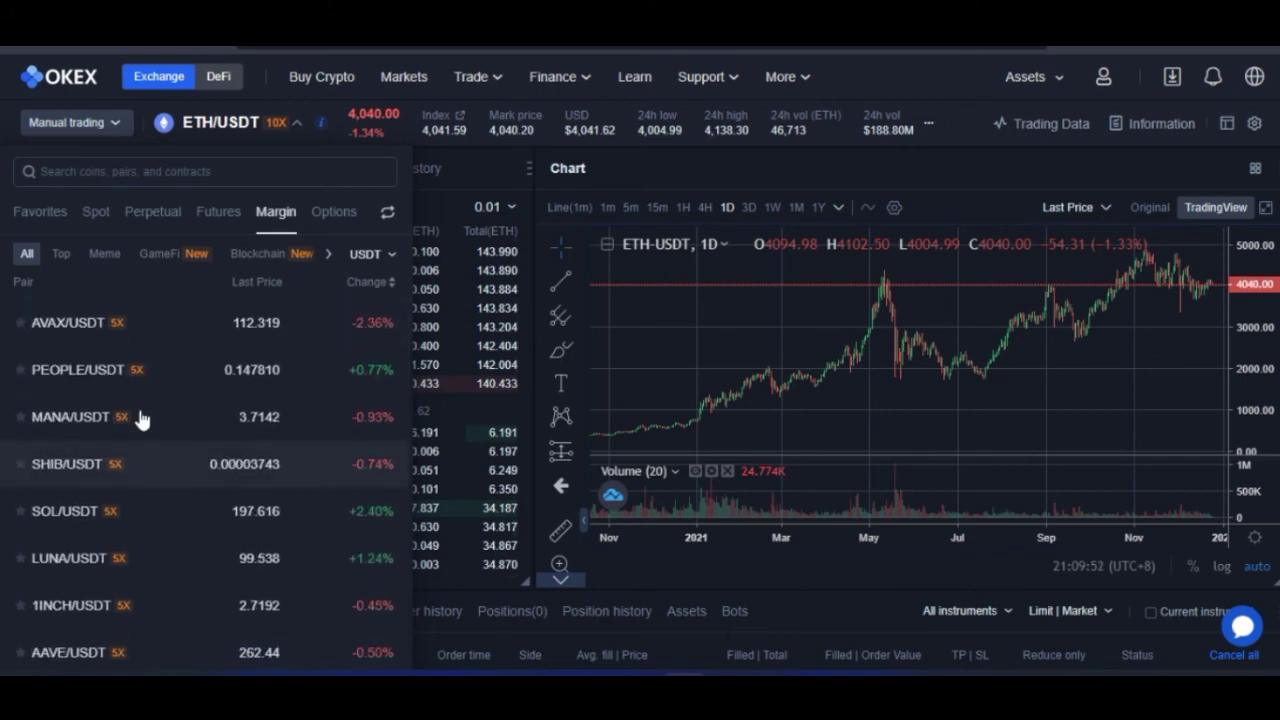
{"action": "left_click", "coordinate": [222, 132]}
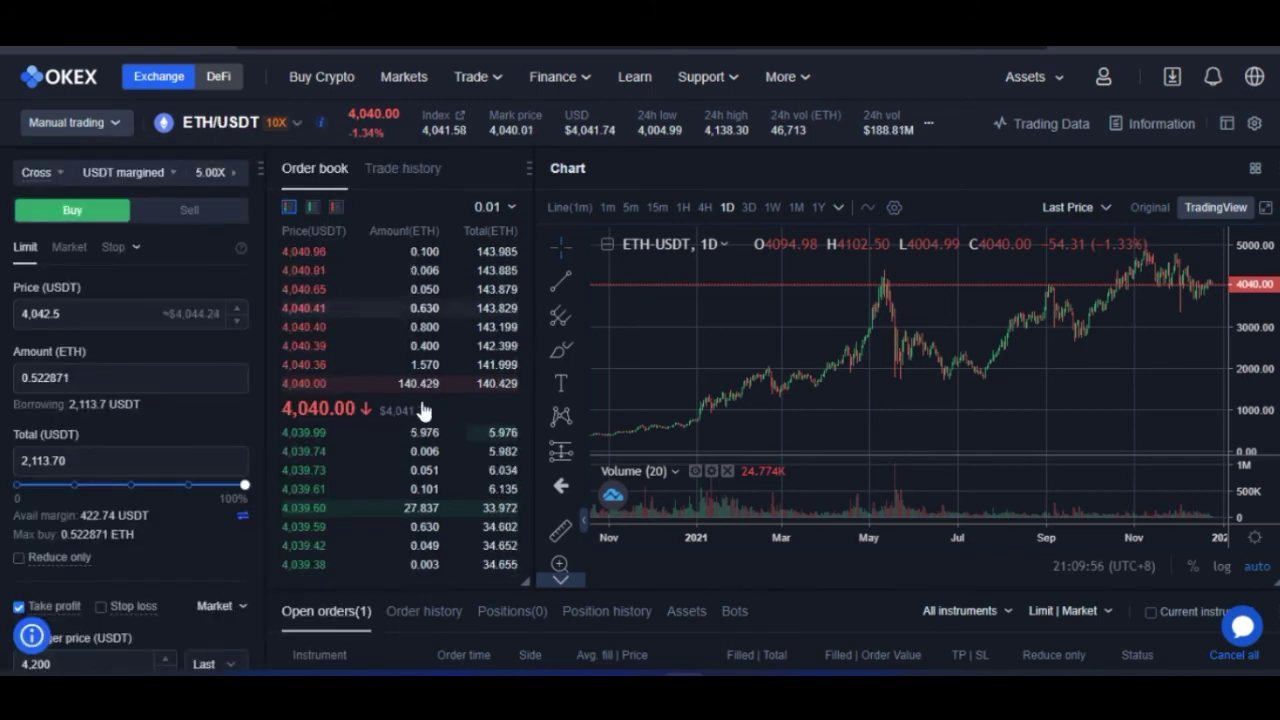
Step: View the ETH/USDT profit and loss calculator for the margin order and close it
{"action": "scroll", "coordinate": [221, 538], "scroll_direction": "down", "scroll_amount": 2}
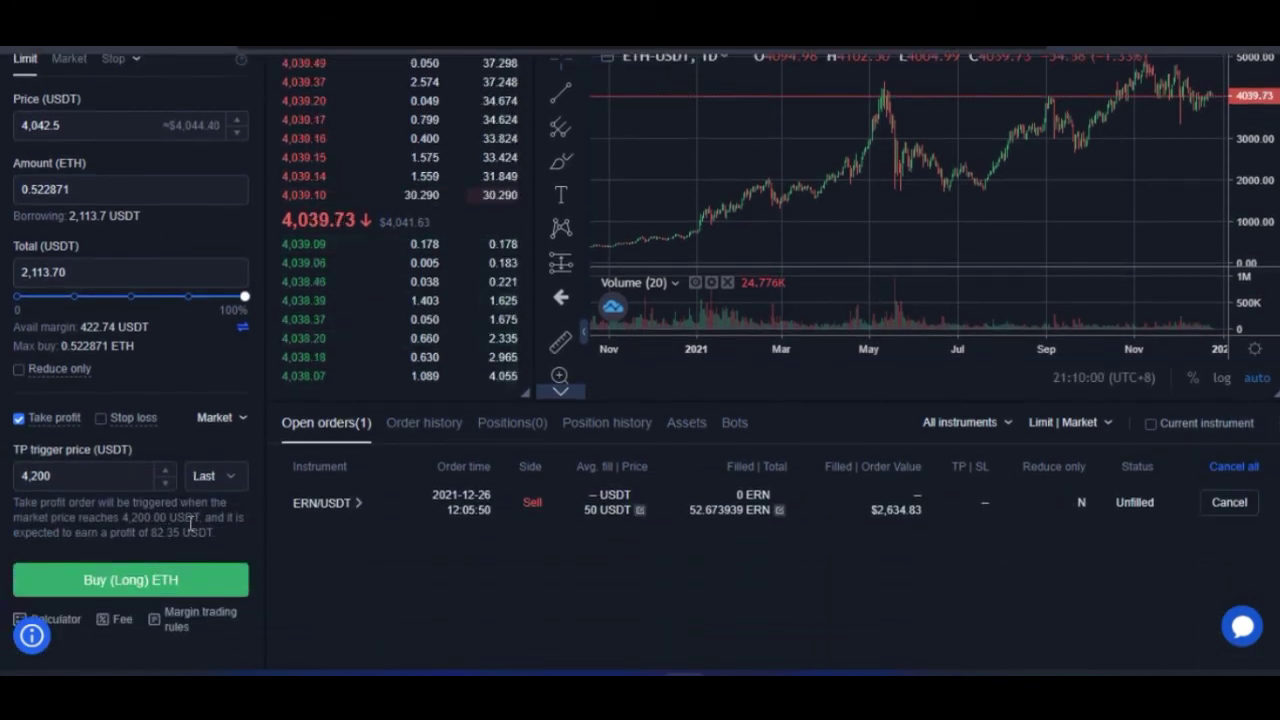
{"action": "scroll", "coordinate": [155, 517], "scroll_direction": "down", "scroll_amount": 1}
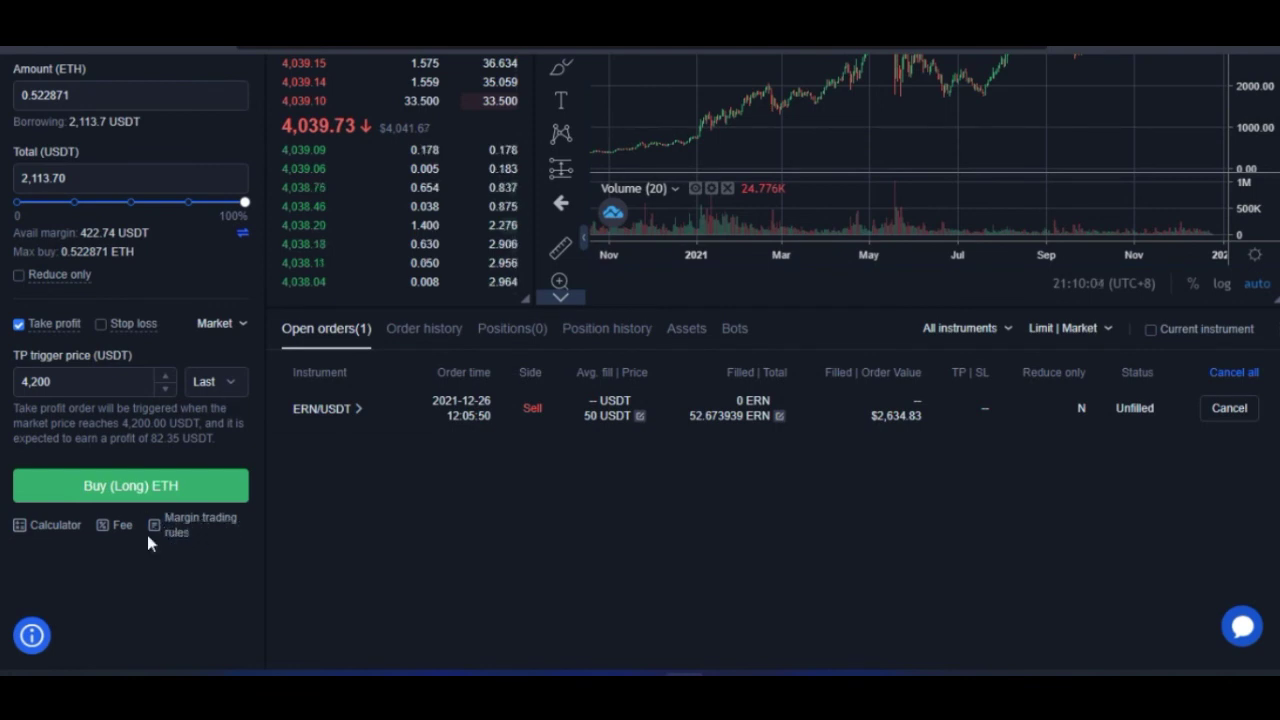
{"action": "mouse_move", "coordinate": [112, 537]}
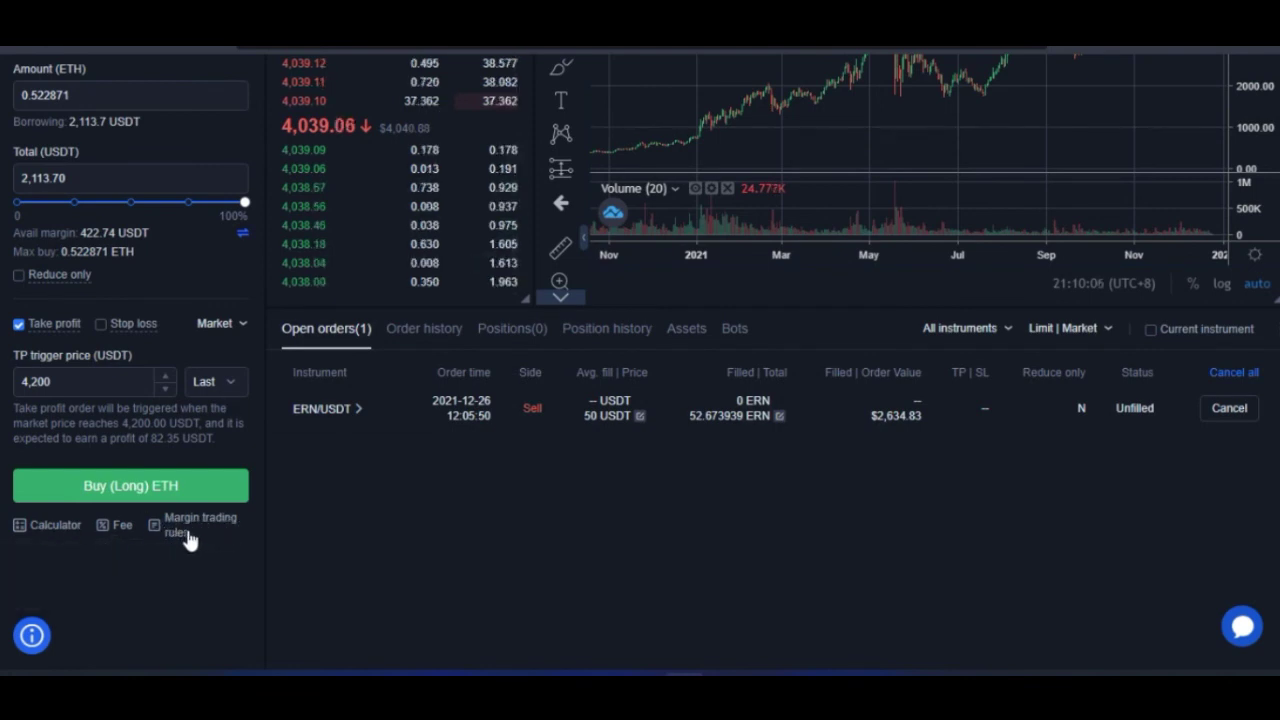
{"action": "left_click", "coordinate": [35, 533]}
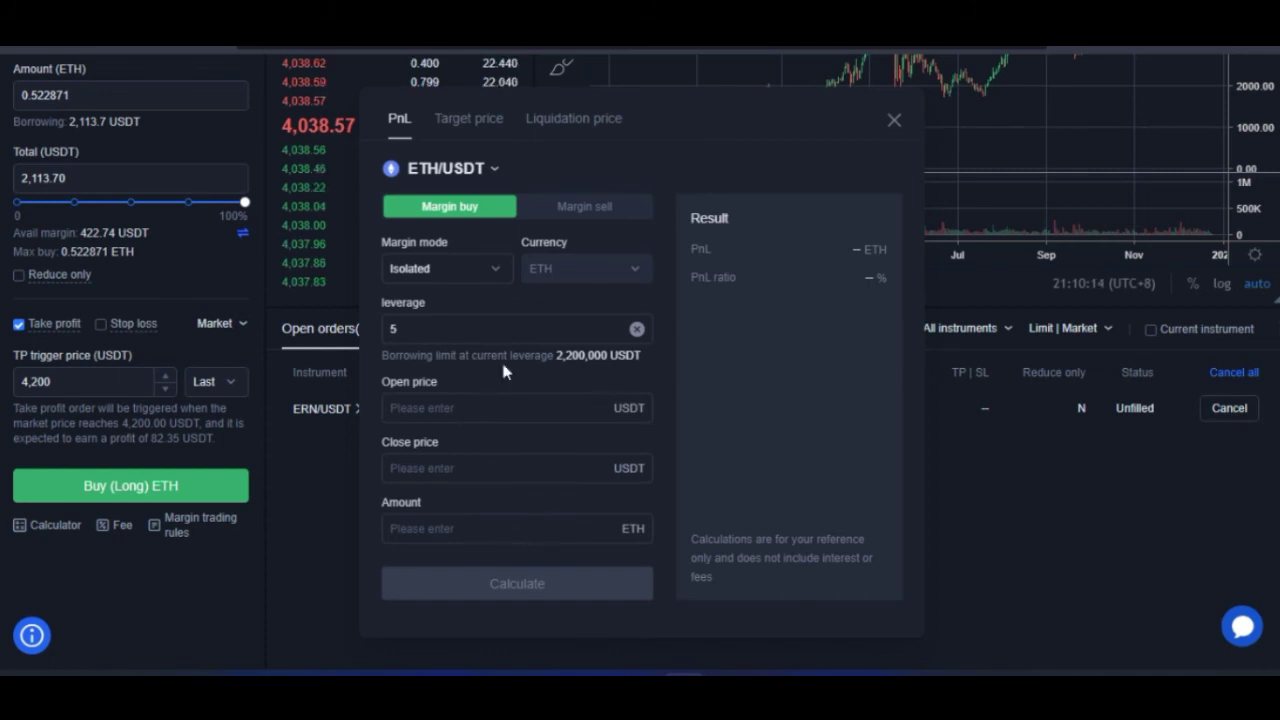
{"action": "left_click", "coordinate": [894, 120]}
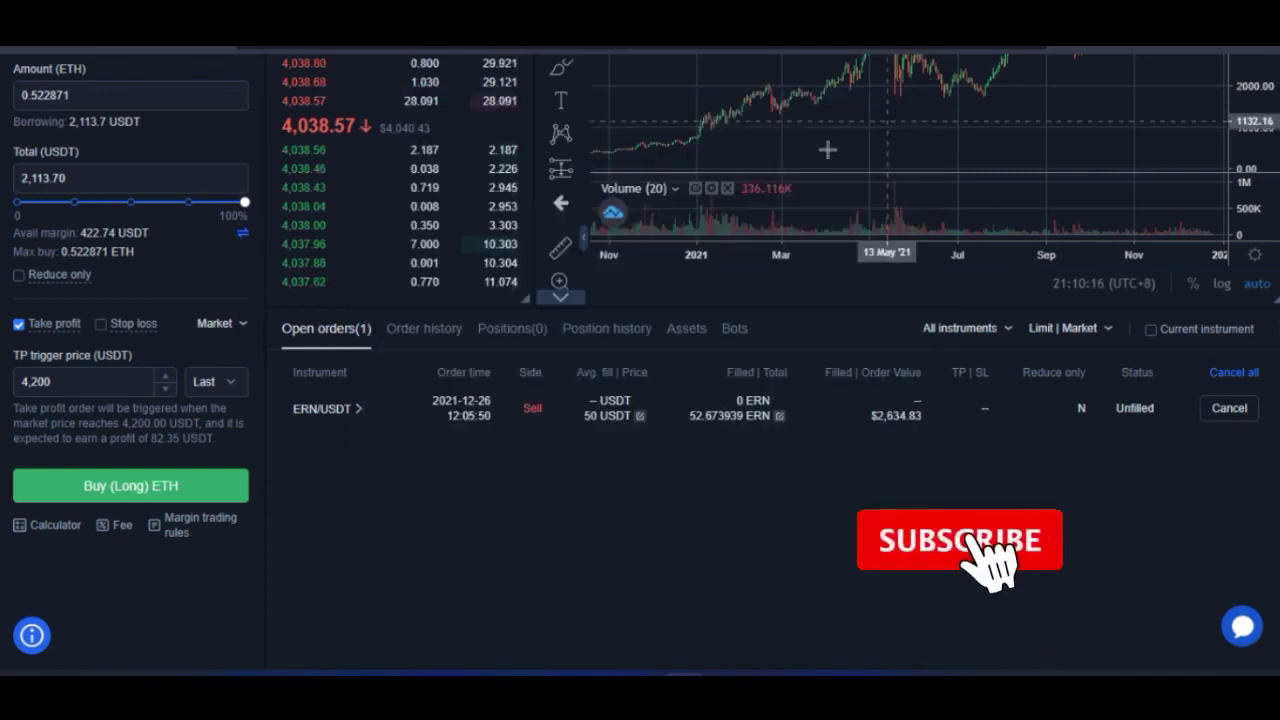
Step: Read the margin trading rules, comparing isolated, single-currency cross and multi-currency cross margin, and close them
{"action": "left_click", "coordinate": [172, 528]}
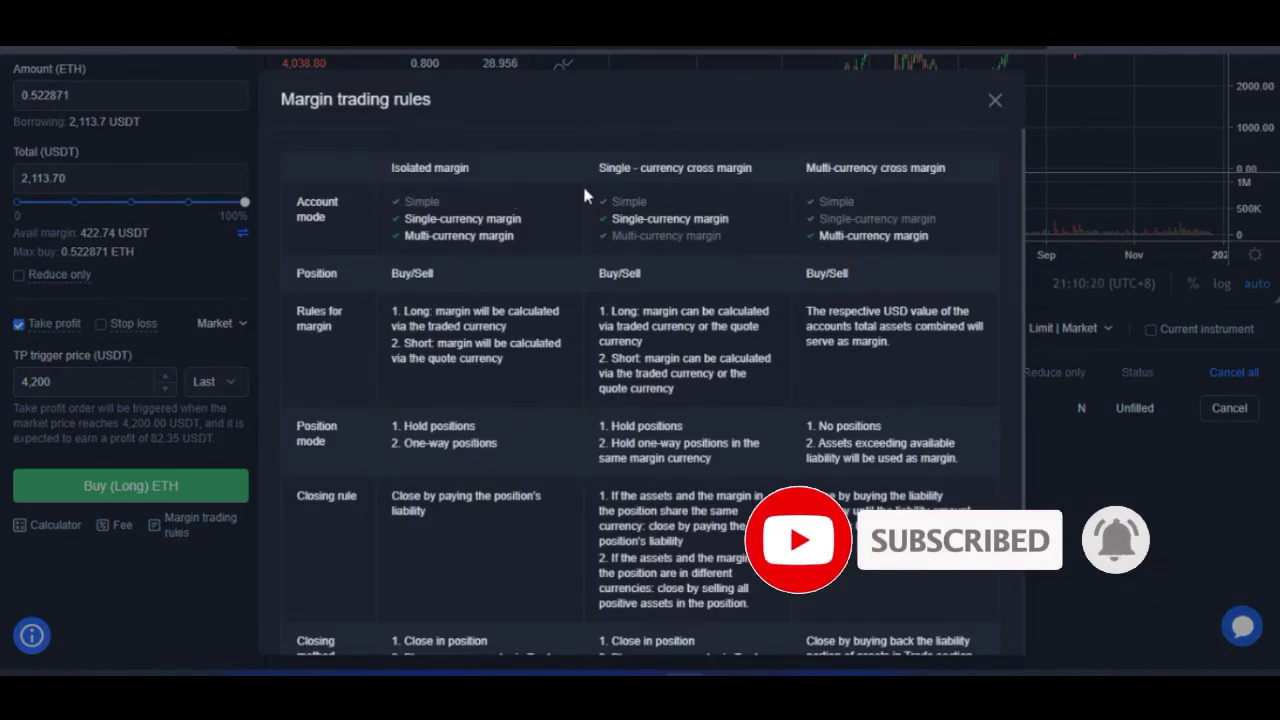
{"action": "left_click_drag", "start_coordinate": [640, 167], "coordinate": [925, 165]}
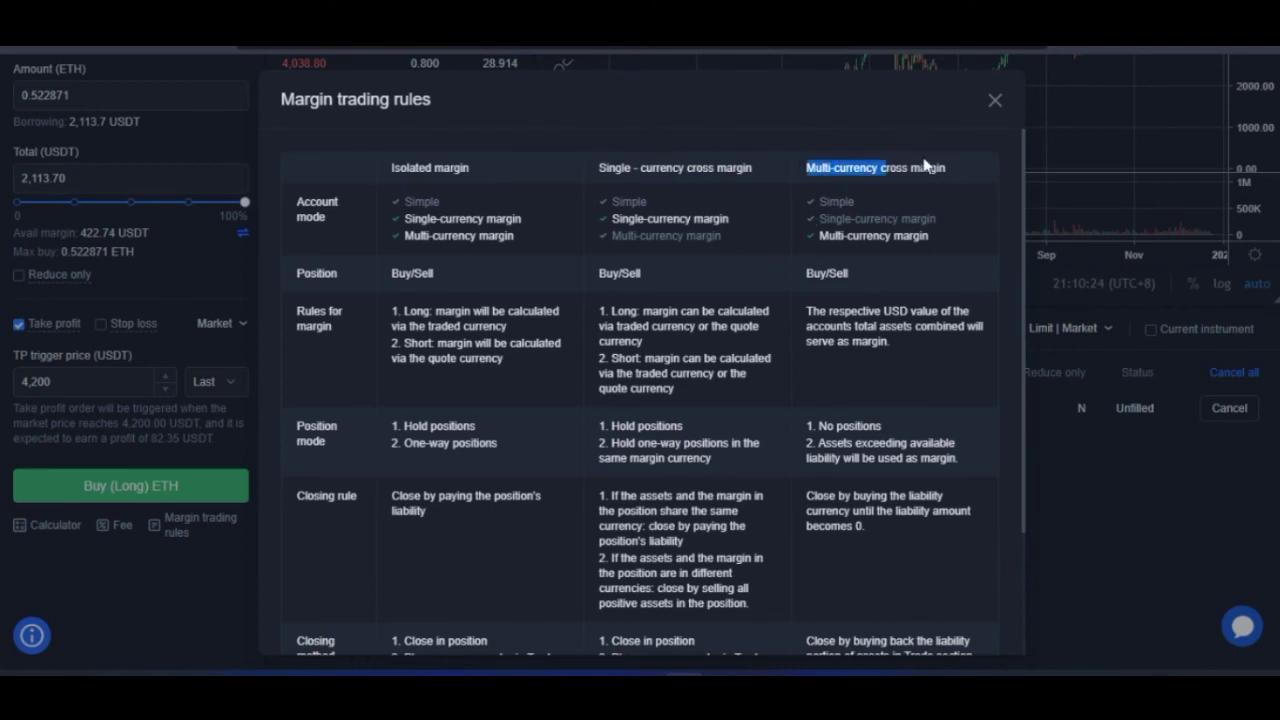
{"action": "left_click", "coordinate": [944, 177]}
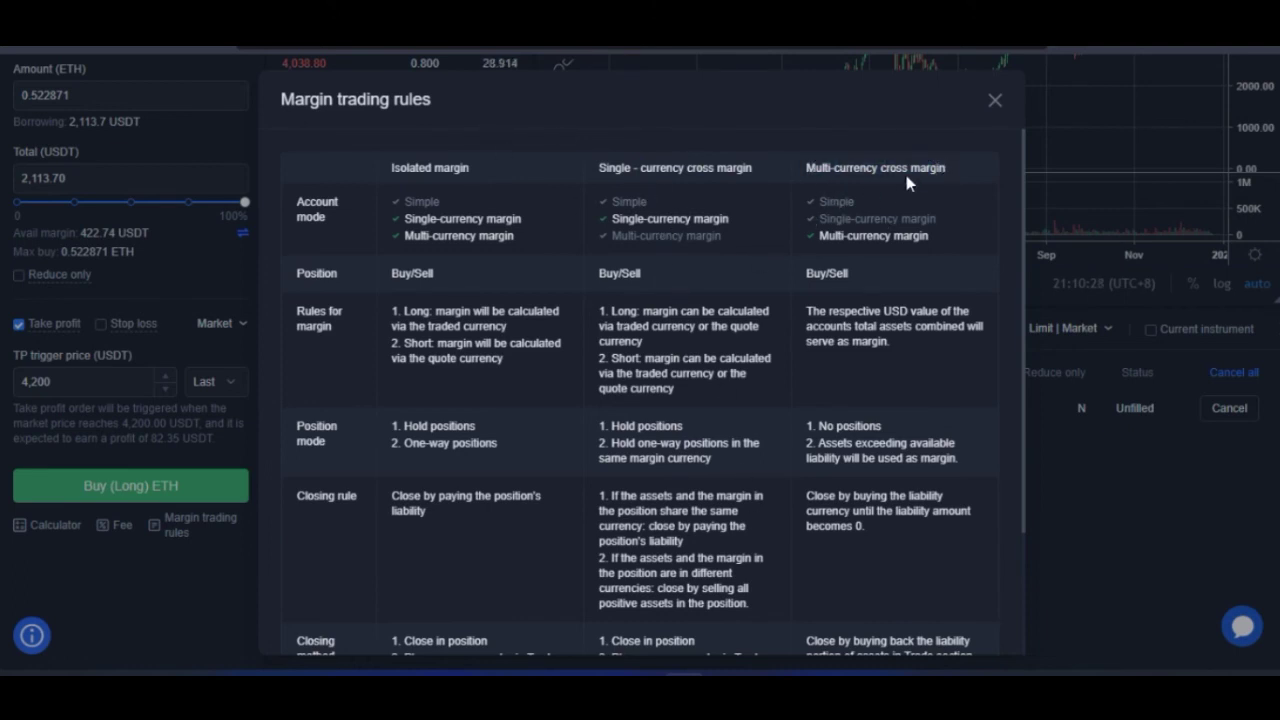
{"action": "left_click", "coordinate": [995, 100]}
Step: Open the account mode choices from the trading settings to compare the available modes
{"action": "scroll", "coordinate": [1110, 517], "scroll_direction": "up", "scroll_amount": 1}
{"action": "scroll", "coordinate": [1110, 517], "scroll_direction": "up", "scroll_amount": 3}
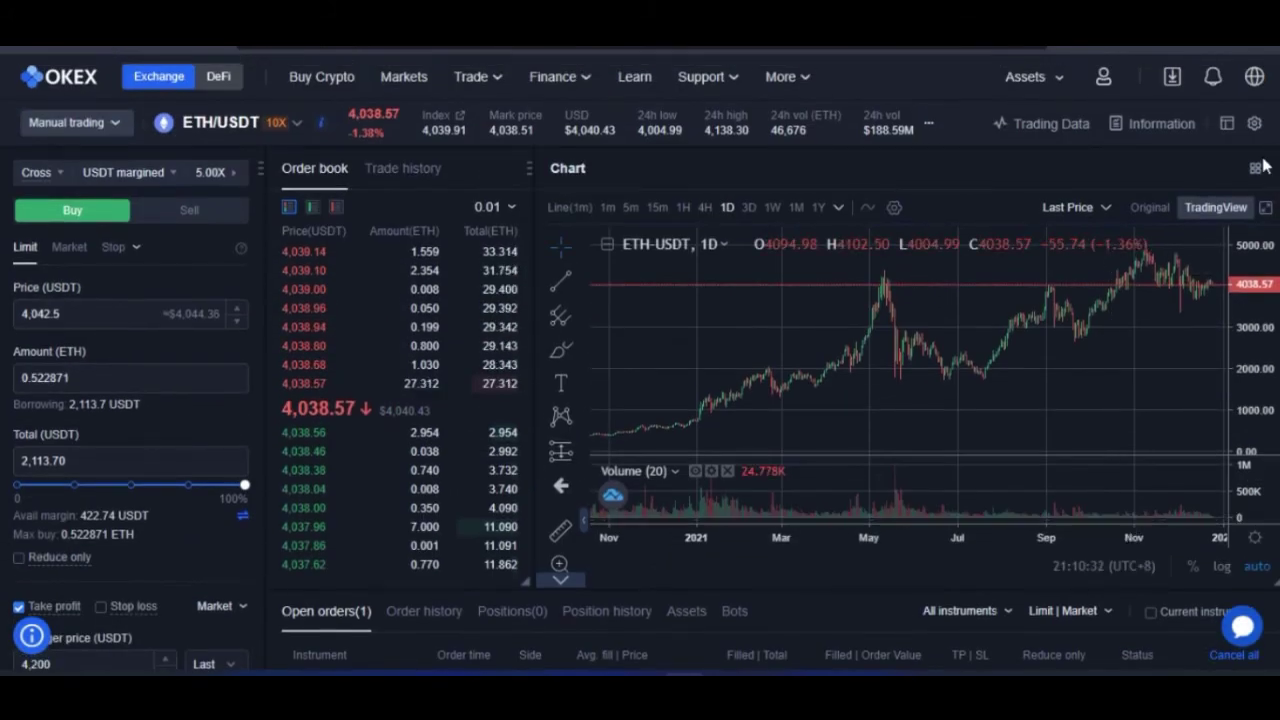
{"action": "left_click", "coordinate": [1254, 123]}
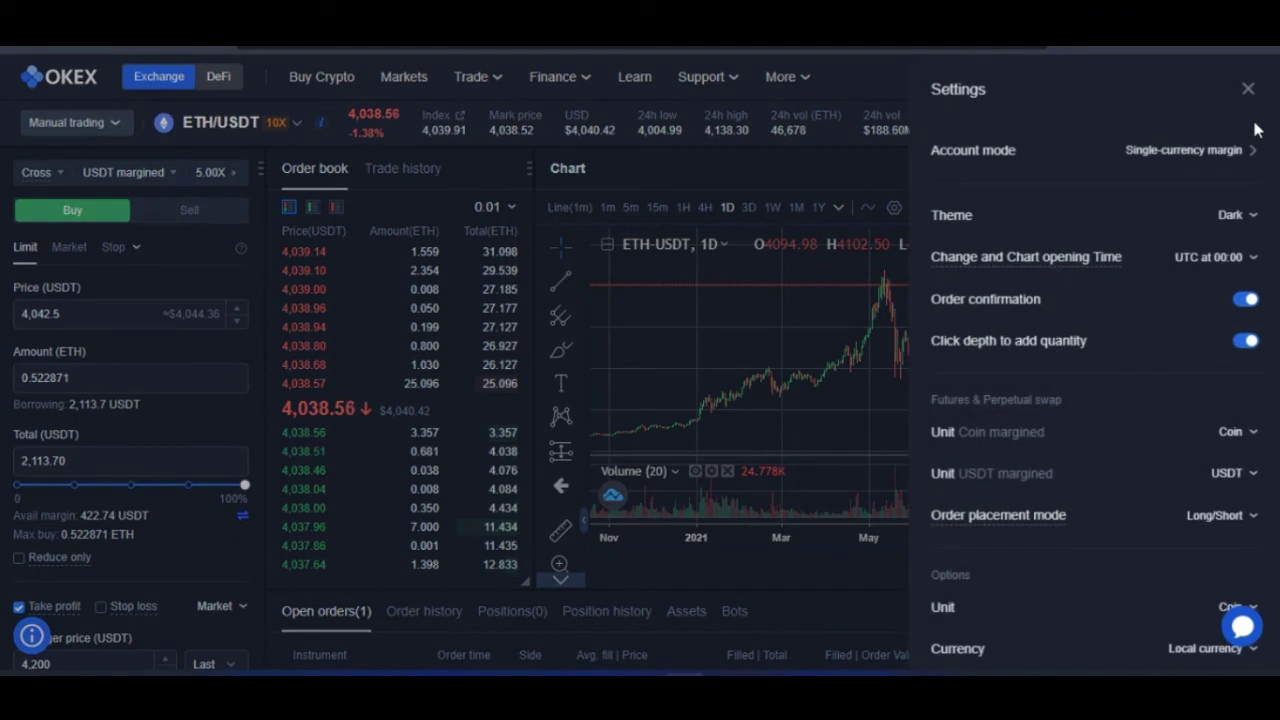
{"action": "left_click", "coordinate": [1197, 151]}
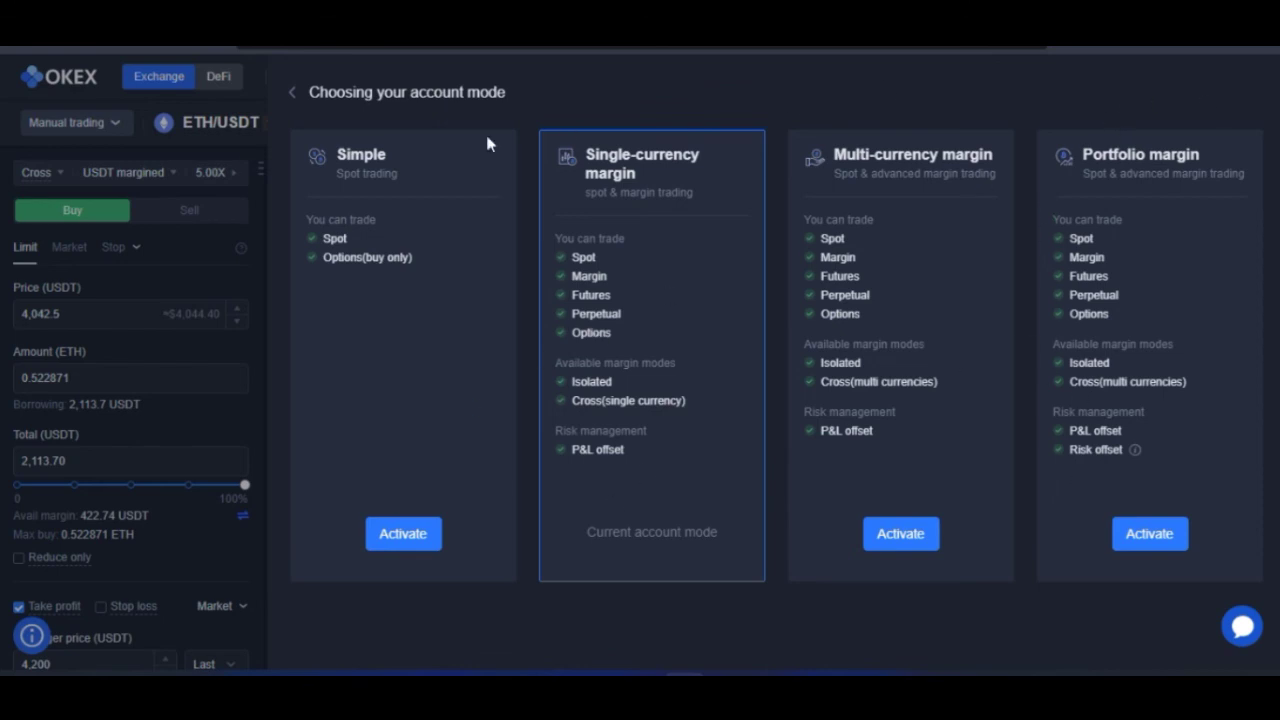
Step: Leave the account mode choices without activating another mode and close the trading settings
{"action": "left_click", "coordinate": [296, 93]}
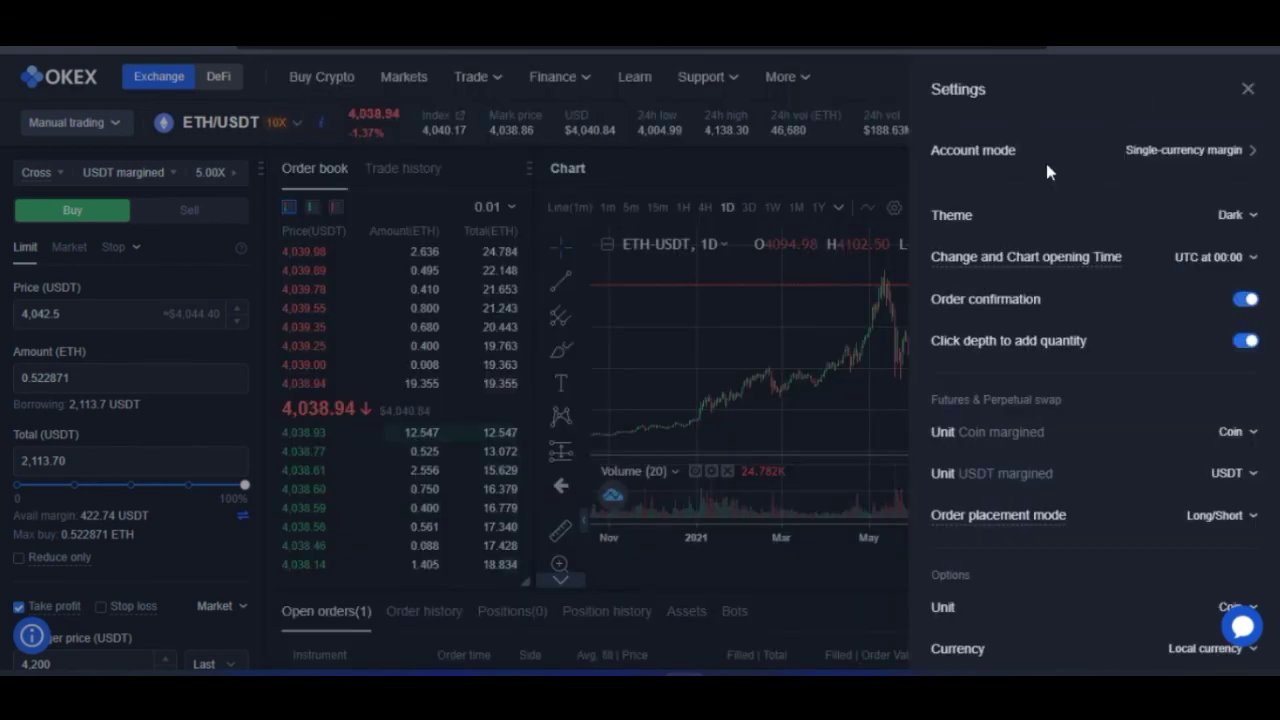
{"action": "left_click", "coordinate": [1248, 89]}
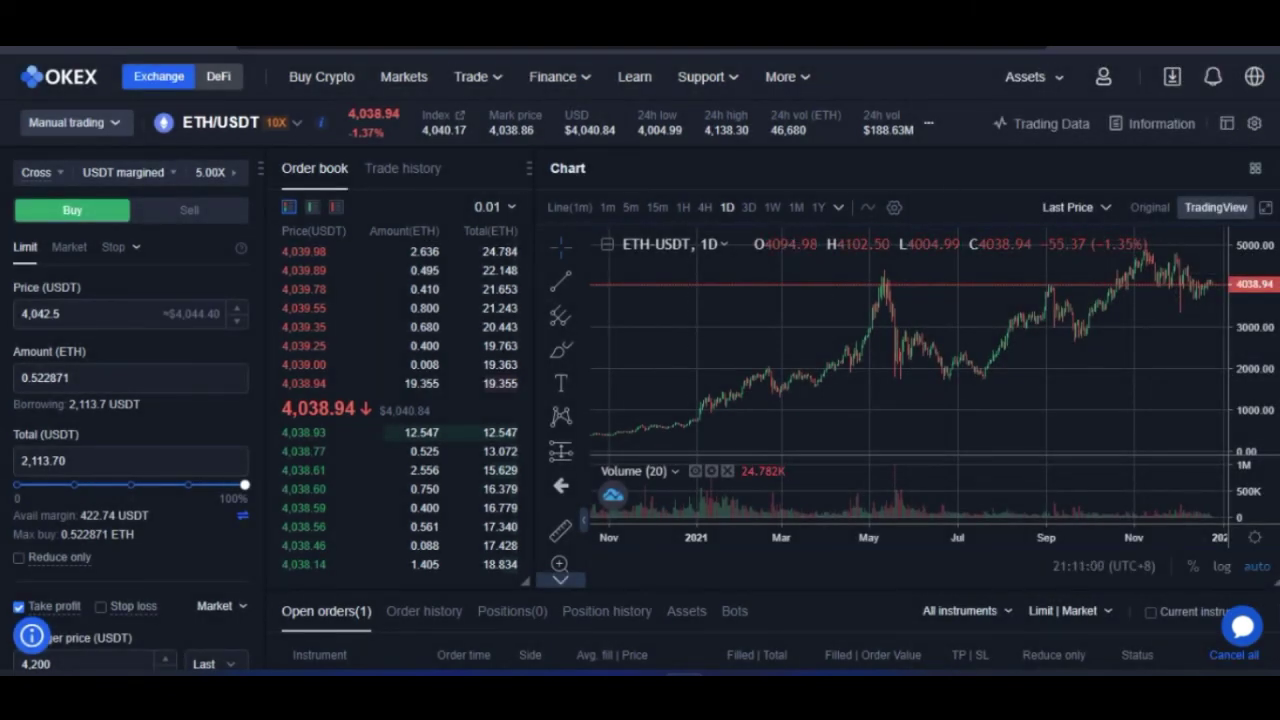
Step: Review the price, amount, type and take-profit trigger in the ETH/USDT cross-margin buy order confirmation, and close it without placing the order
{"action": "scroll", "coordinate": [150, 540], "scroll_direction": "down", "scroll_amount": 1}
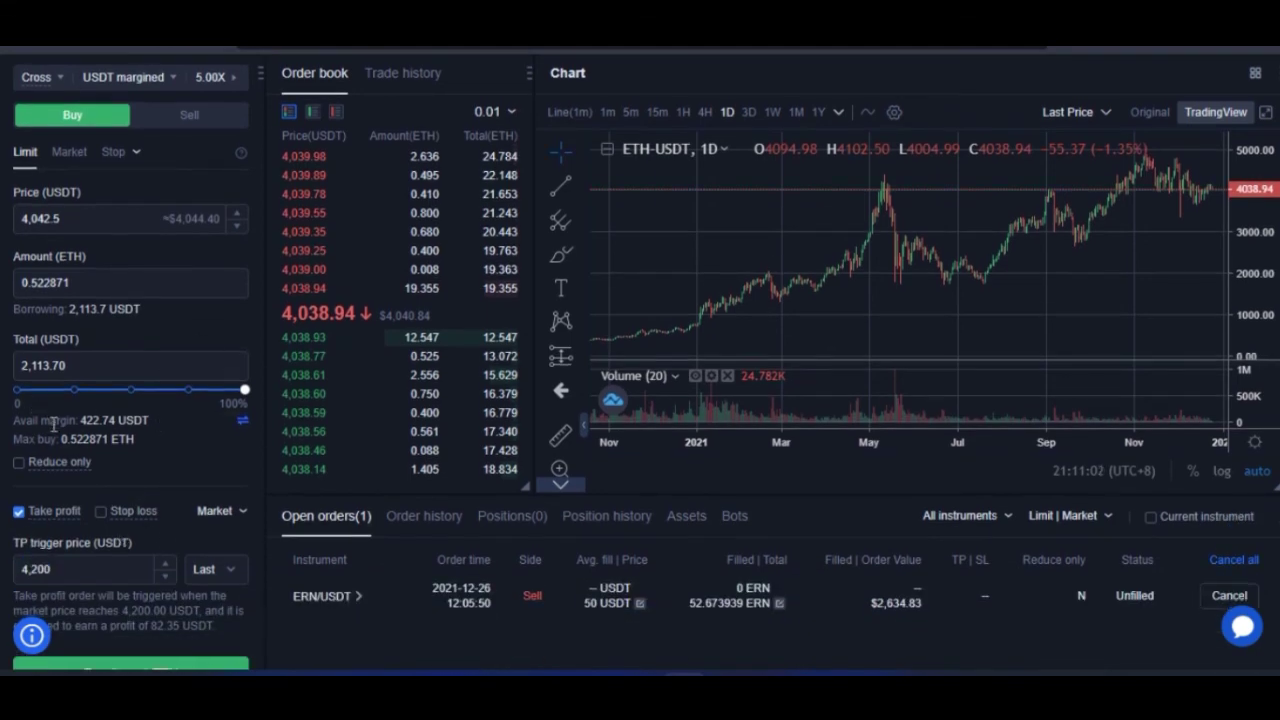
{"action": "scroll", "coordinate": [115, 555], "scroll_direction": "down", "scroll_amount": 1}
{"action": "left_click", "coordinate": [91, 590]}
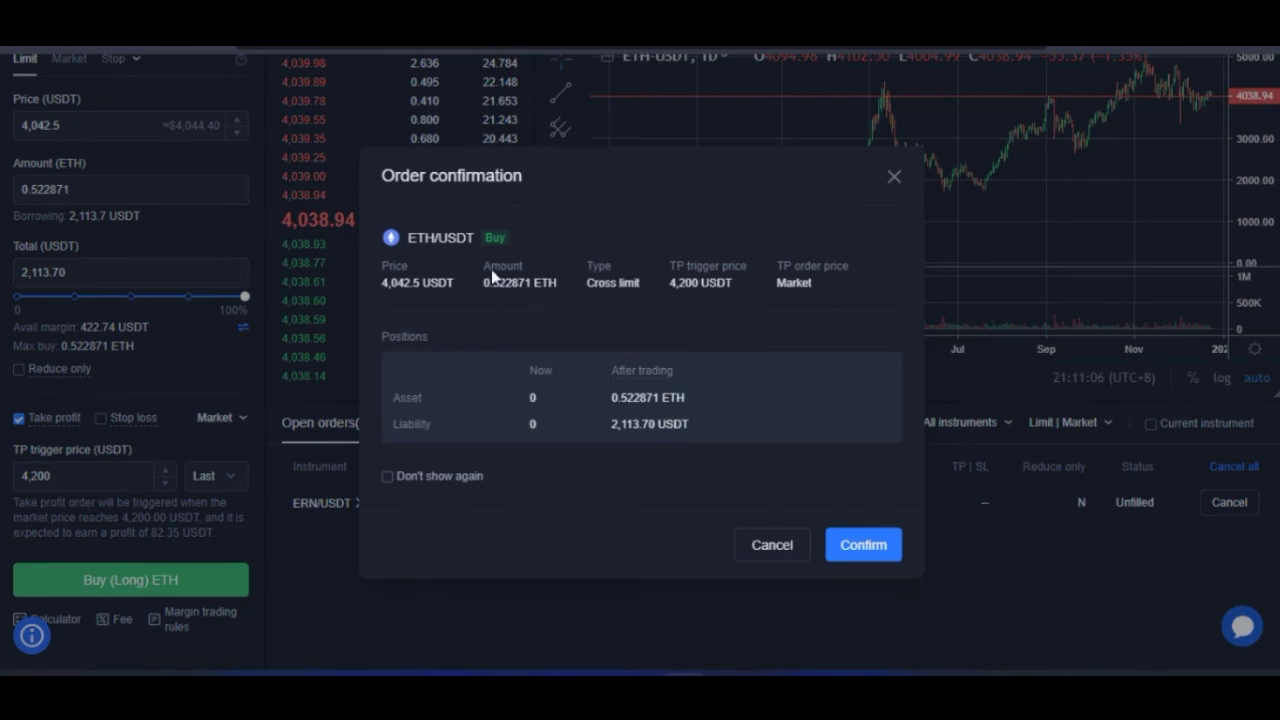
{"action": "left_click_drag", "start_coordinate": [383, 288], "coordinate": [735, 283]}
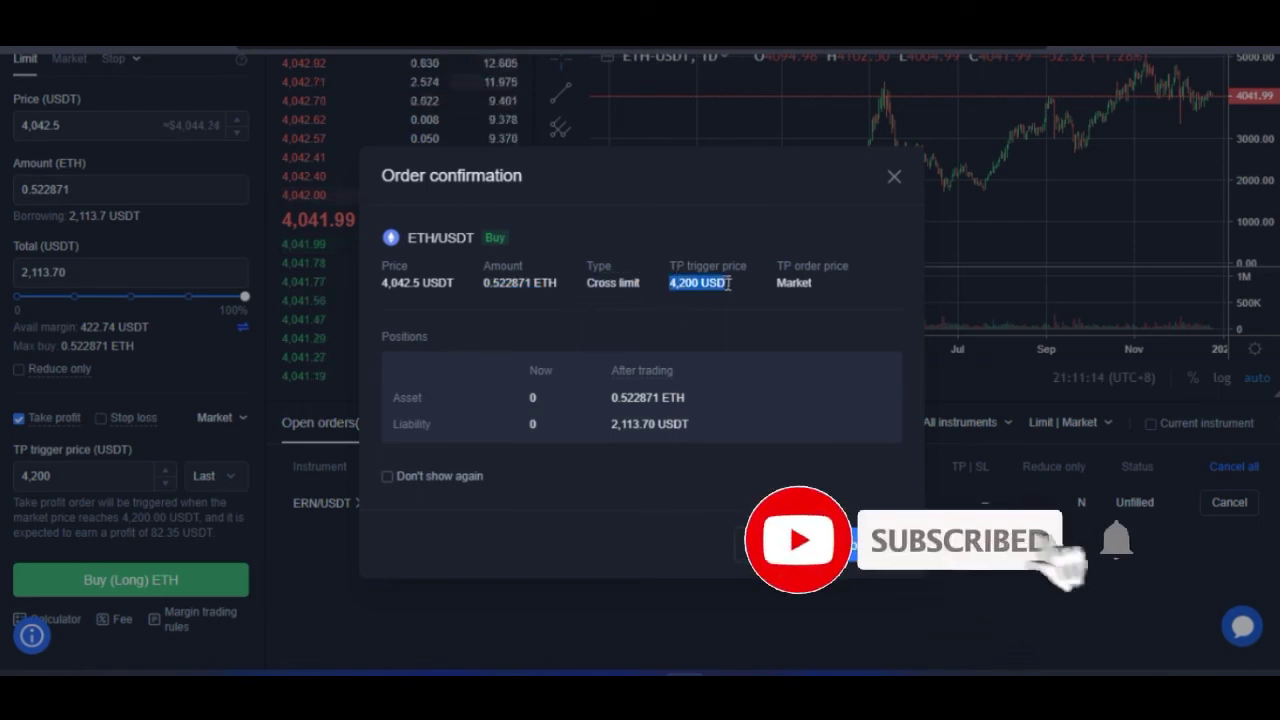
{"action": "left_click", "coordinate": [785, 265]}
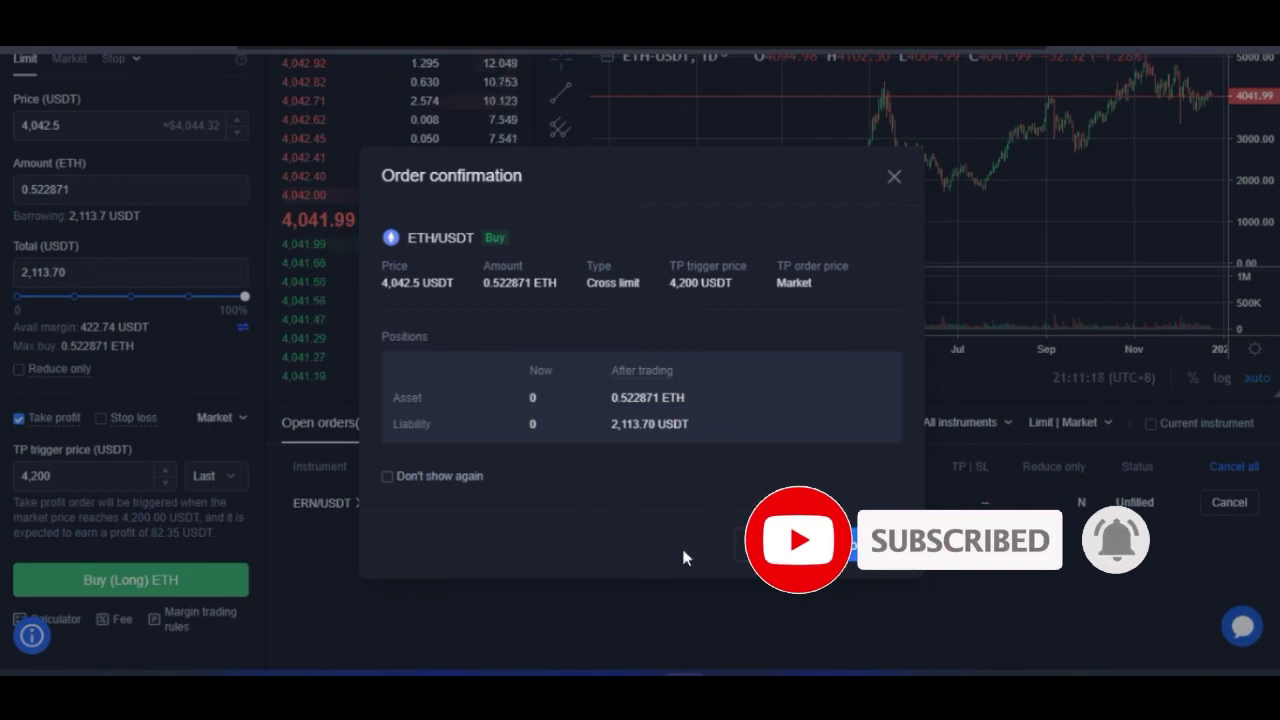
{"action": "left_click", "coordinate": [894, 180]}
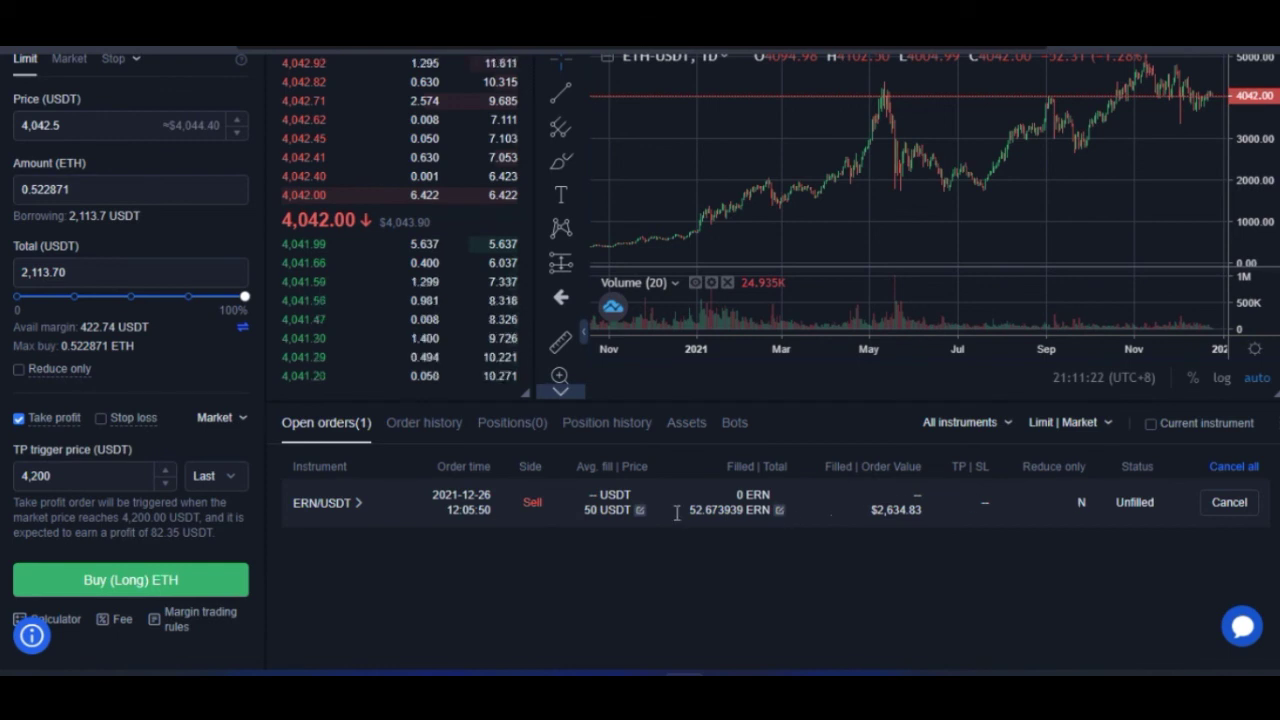
{"action": "scroll", "coordinate": [400, 600], "scroll_direction": "up", "scroll_amount": 2}
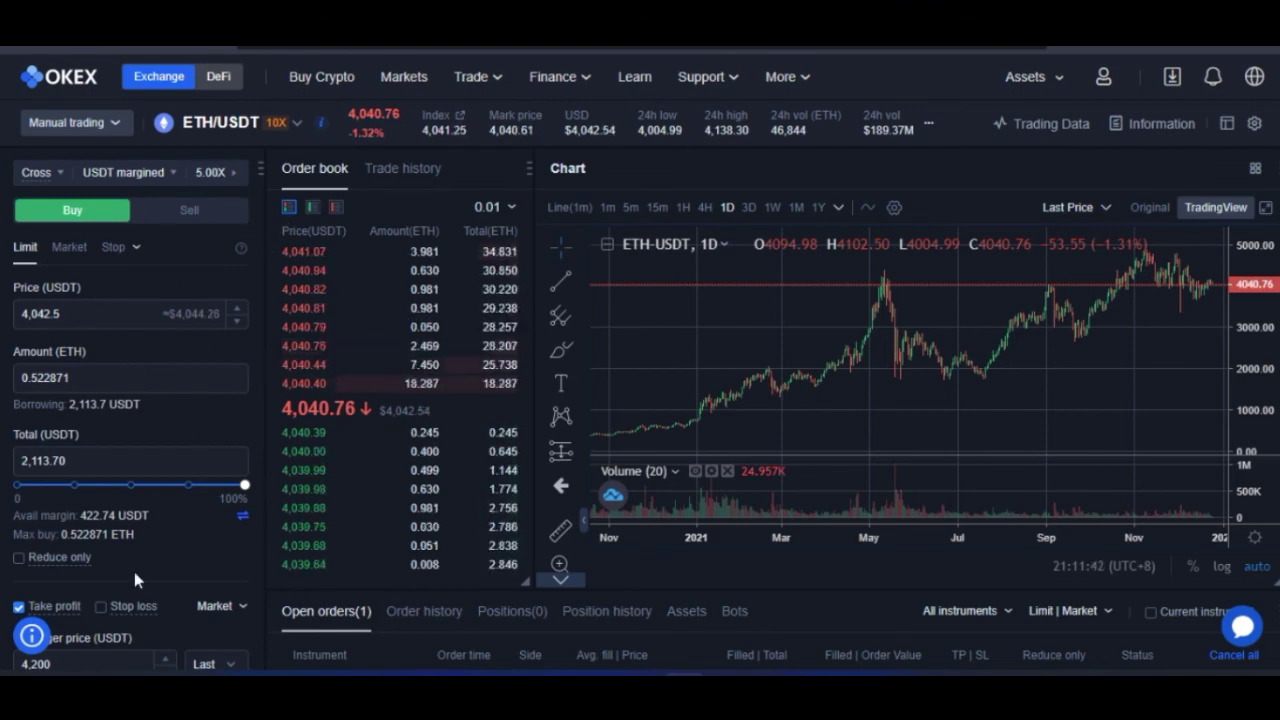
{"action": "scroll", "coordinate": [134, 572], "scroll_direction": "down", "scroll_amount": 1}
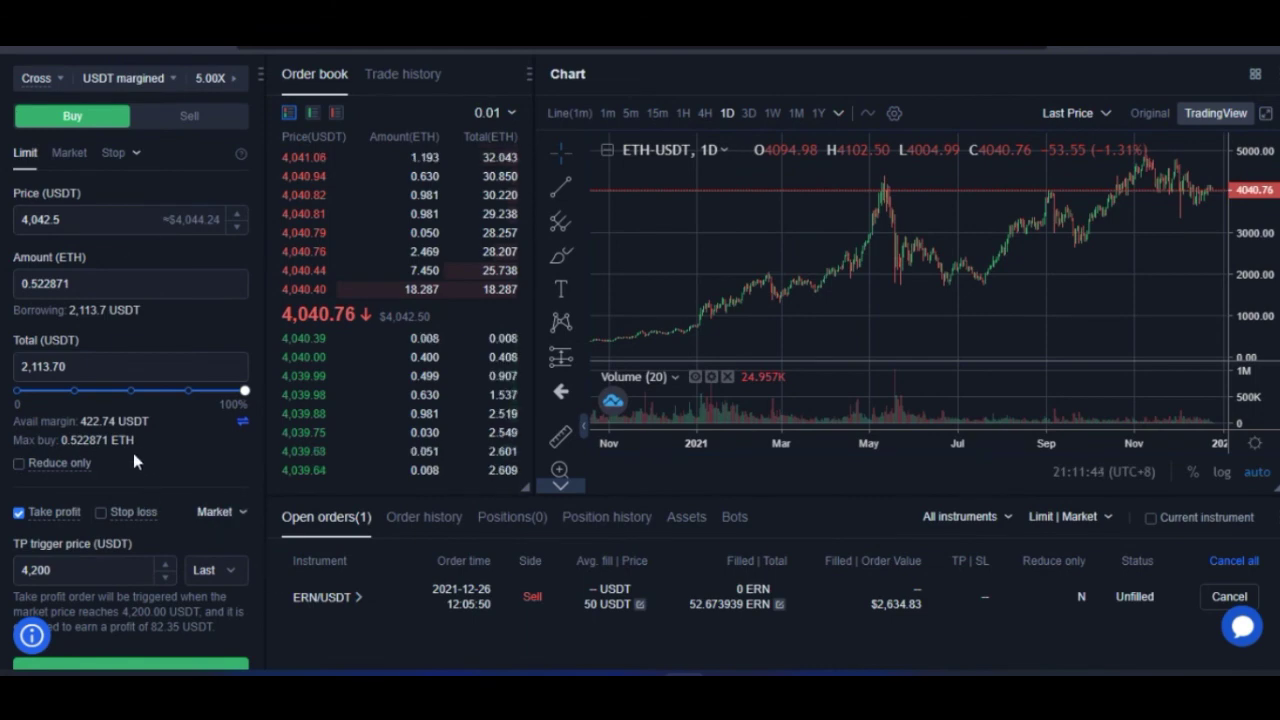
{"action": "scroll", "coordinate": [137, 443], "scroll_direction": "down", "scroll_amount": 2}
{"action": "scroll", "coordinate": [33, 285], "scroll_direction": "up", "scroll_amount": 3}
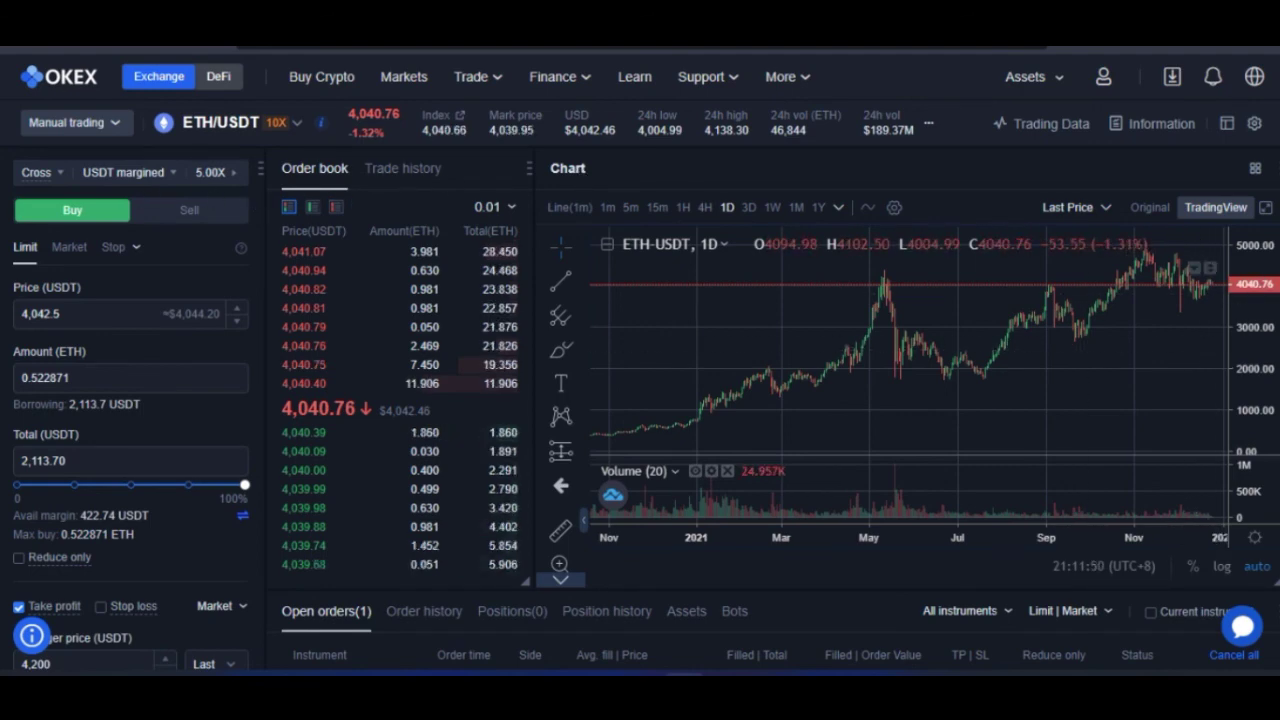
{"action": "scroll", "coordinate": [1074, 379], "scroll_direction": "down", "scroll_amount": 4}
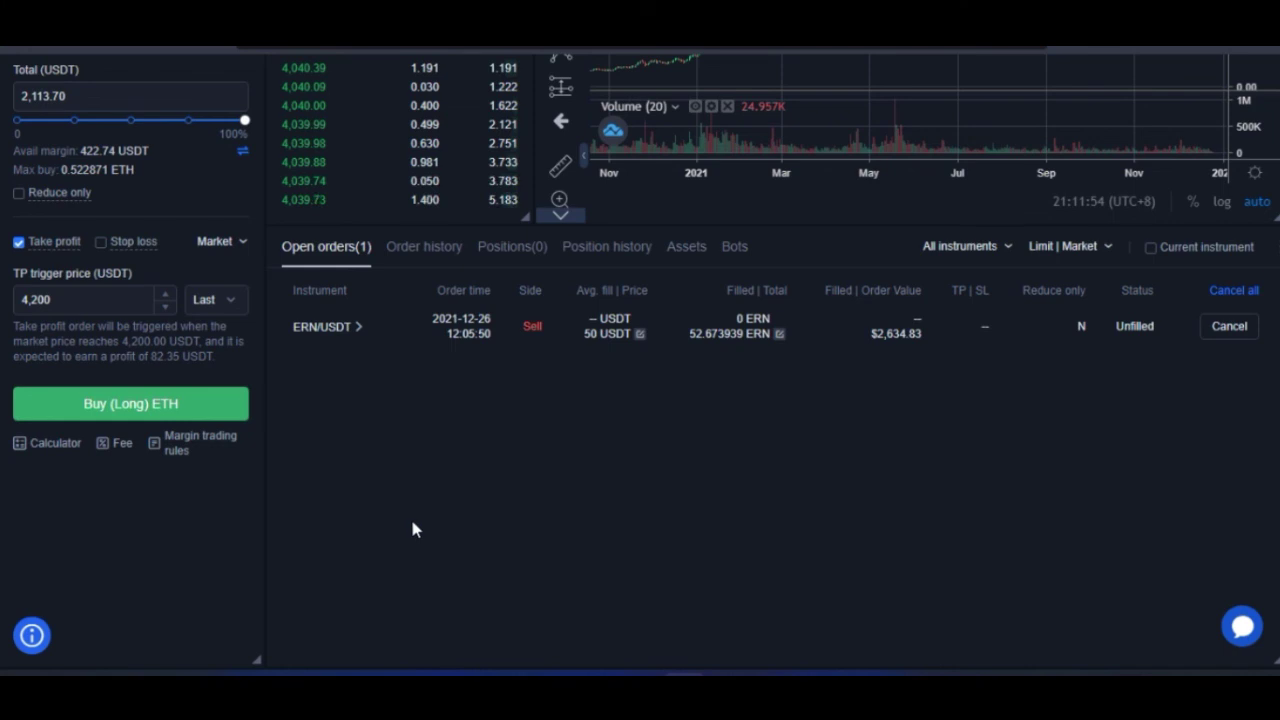
{"action": "scroll", "coordinate": [415, 528], "scroll_direction": "up", "scroll_amount": 4}
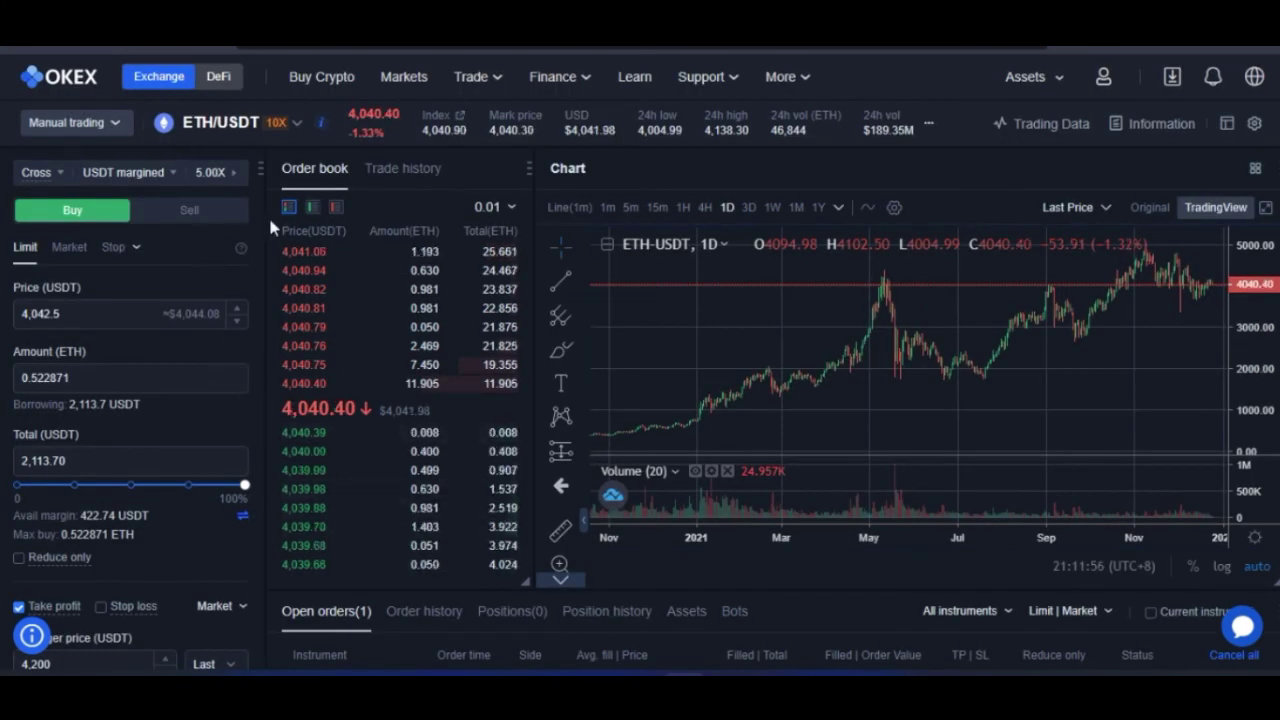